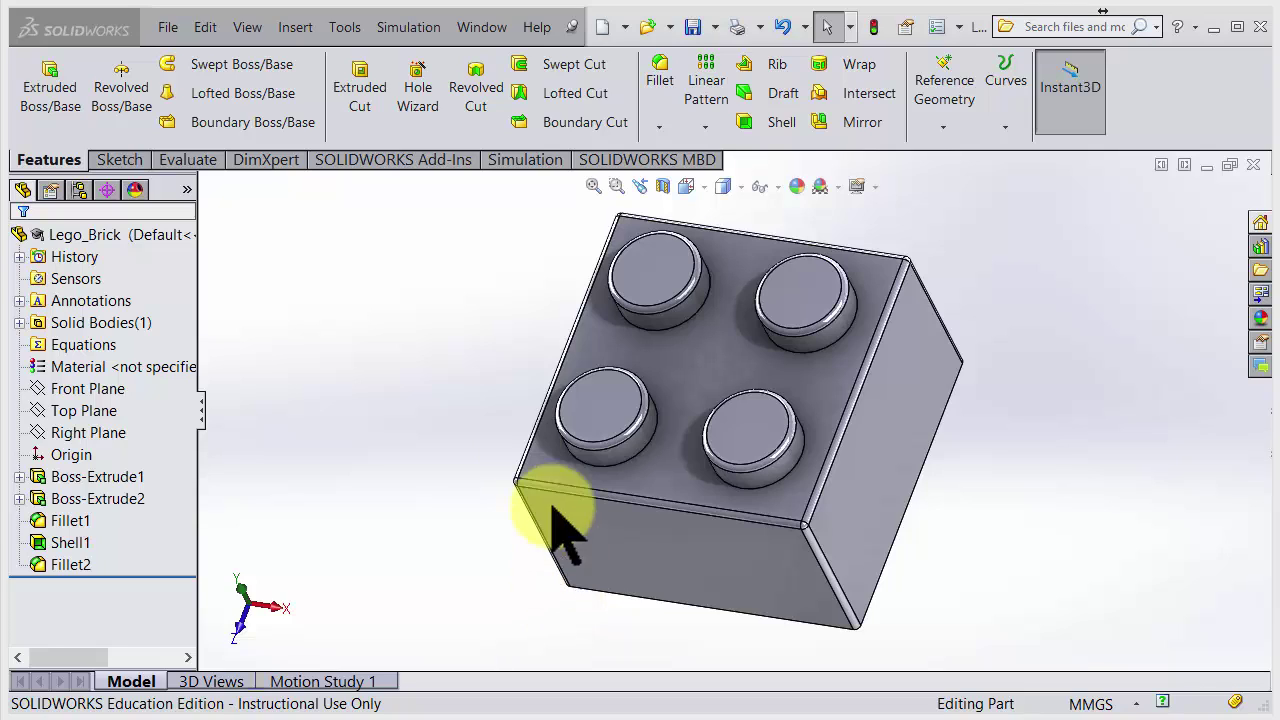
Create a new assembly from the Lego_Brick part using File > Make Assembly from Part.
click(168, 28)
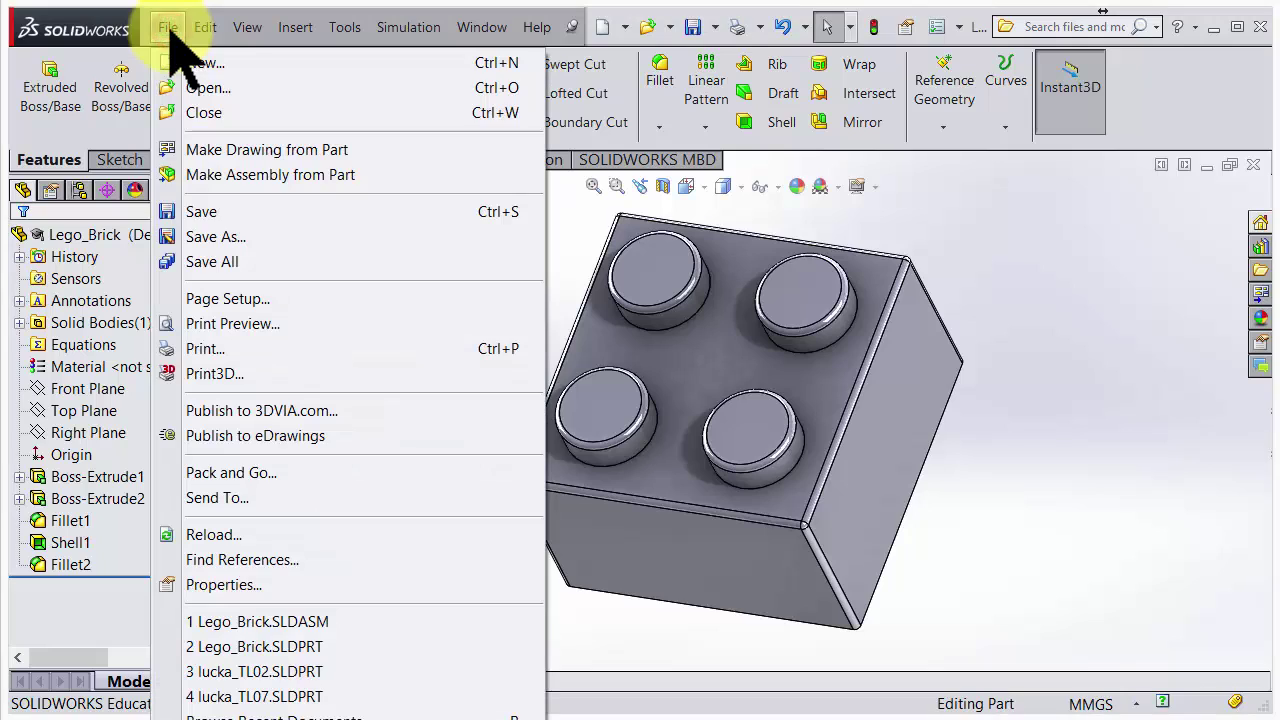
click(225, 176)
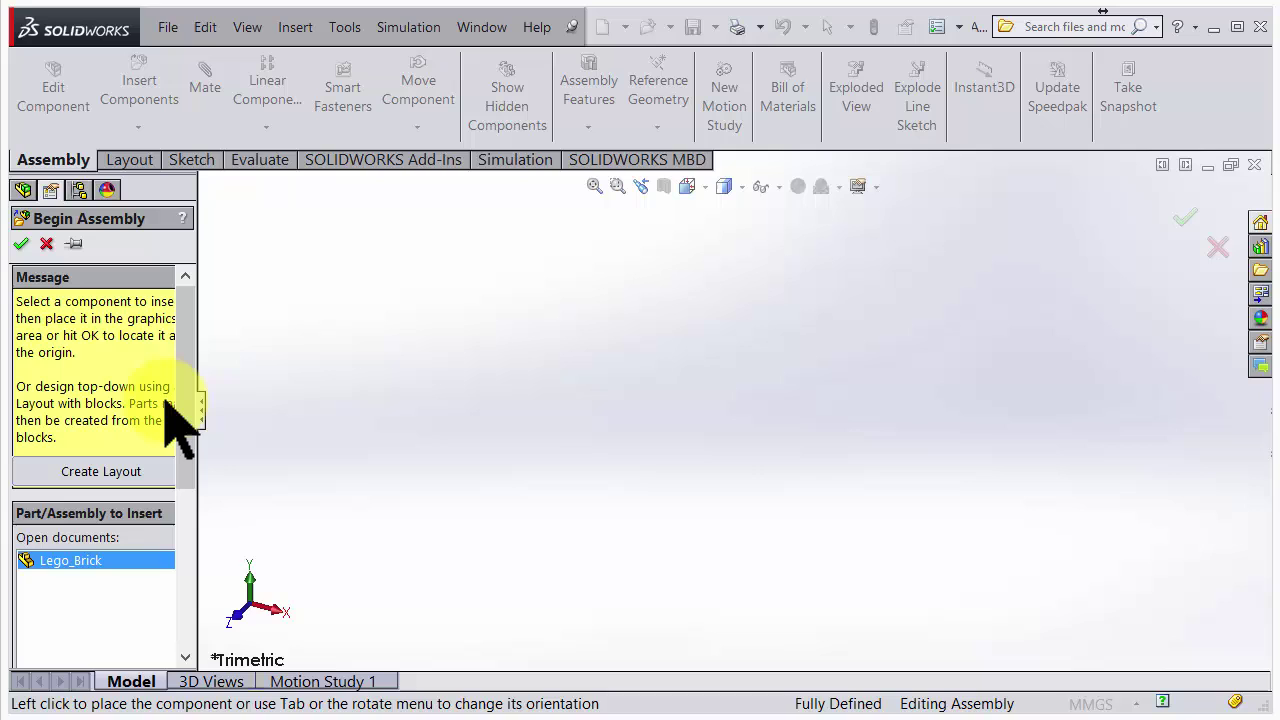
Turn on Graphics preview and place Lego_Brick<1> as a fixed component at the assembly origin.
drag(182, 405, 163, 609)
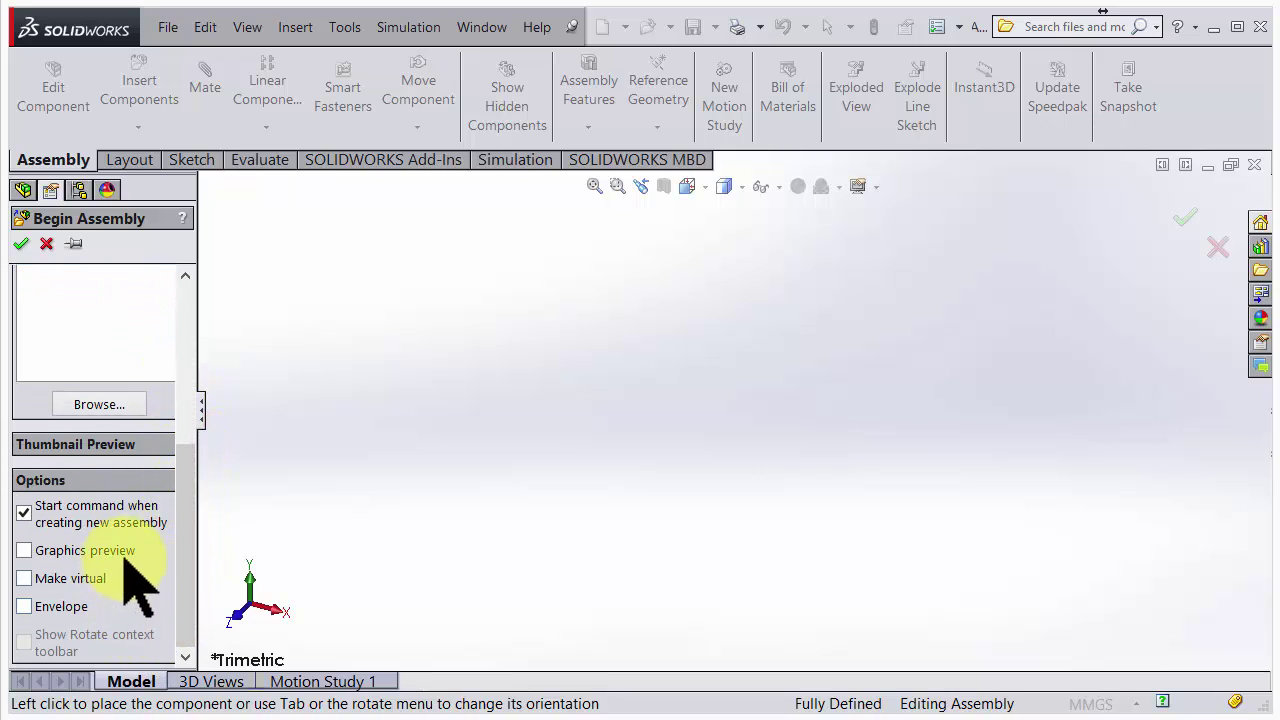
click(25, 551)
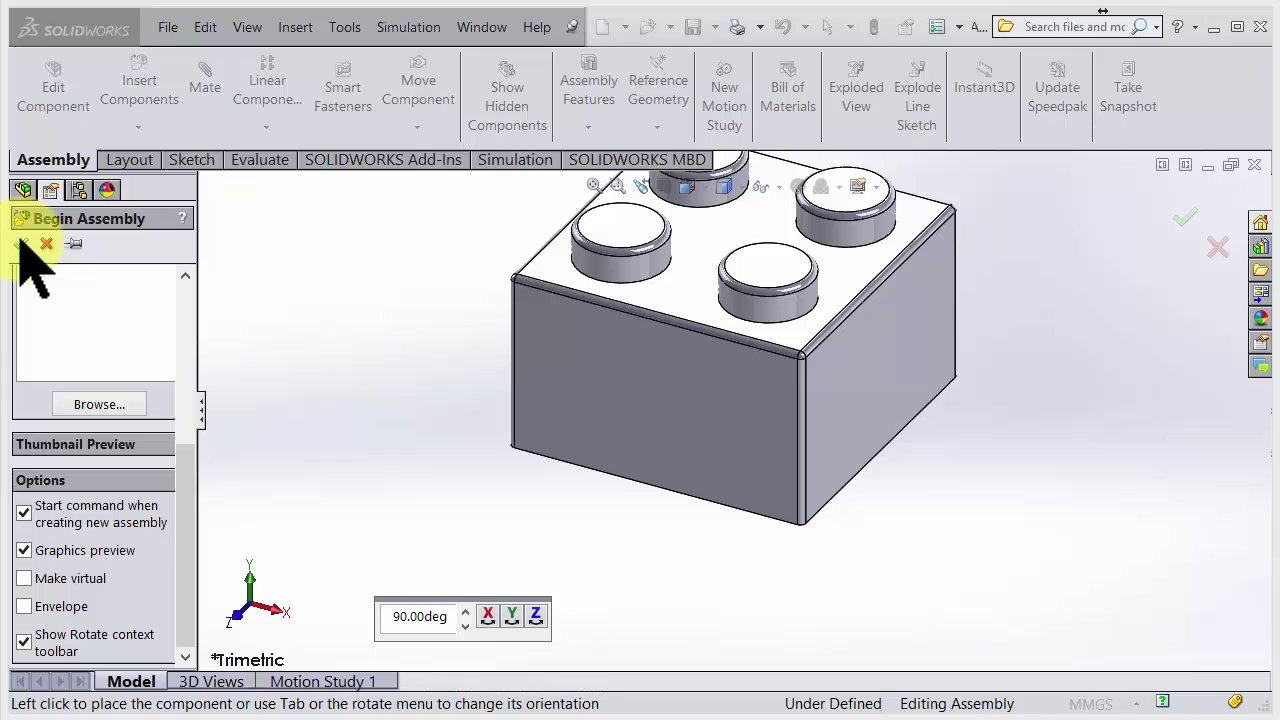
click(21, 242)
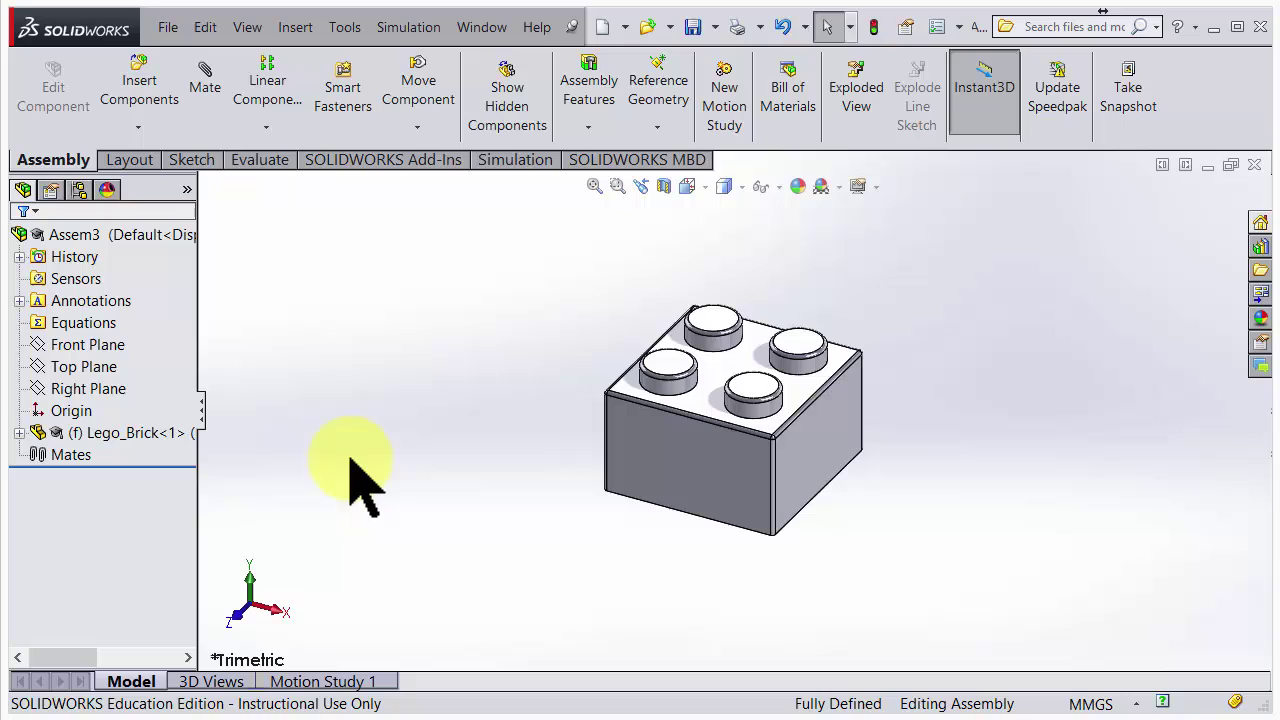
middle_drag(365, 480, 391, 380)
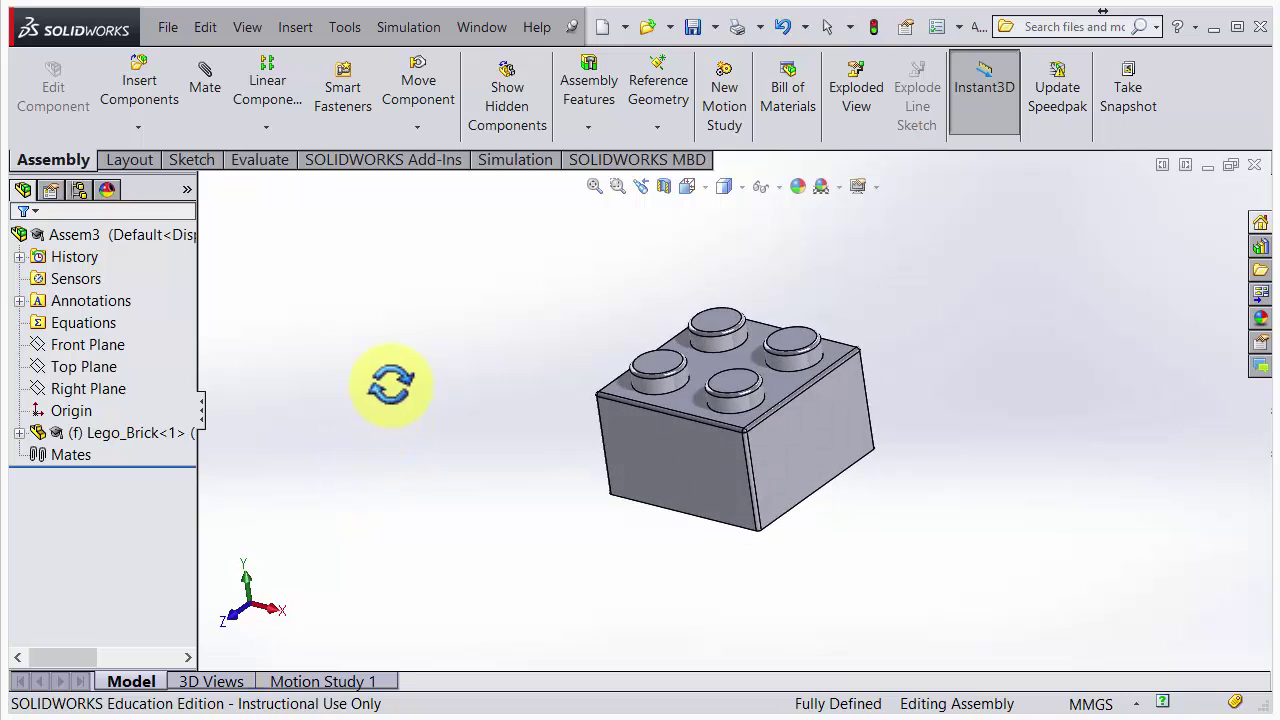
click(172, 432)
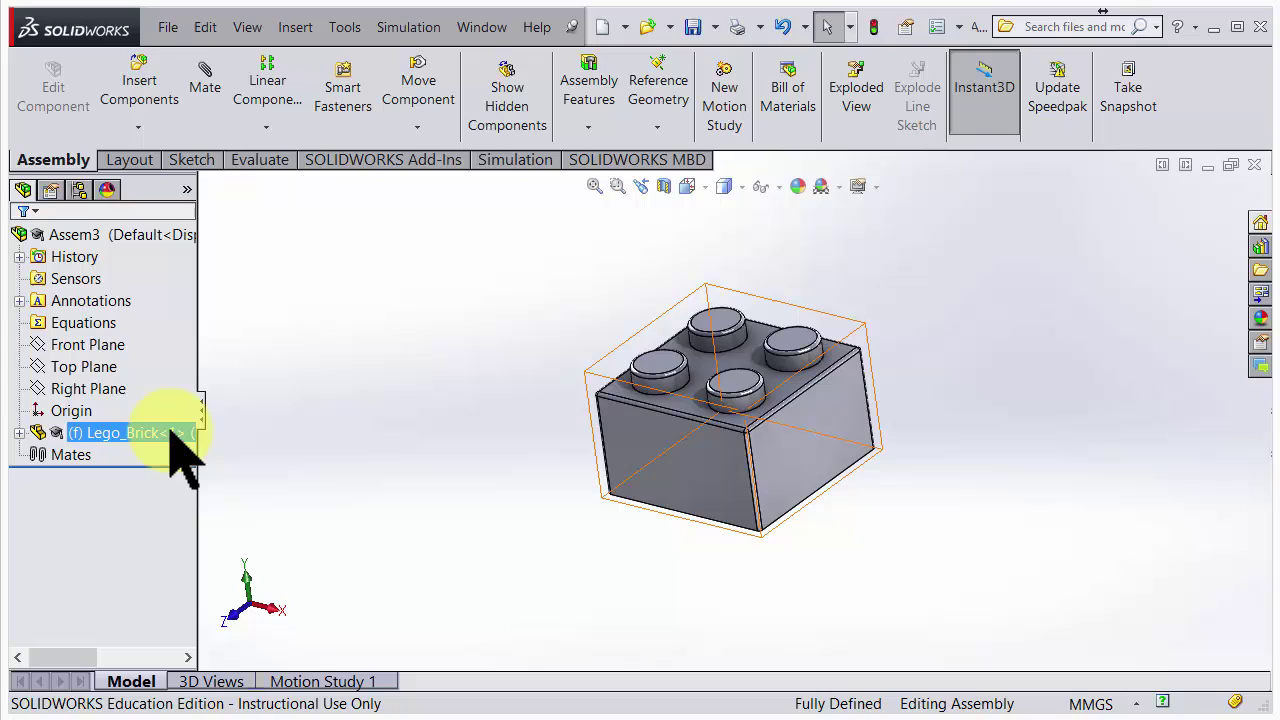
key(Escape)
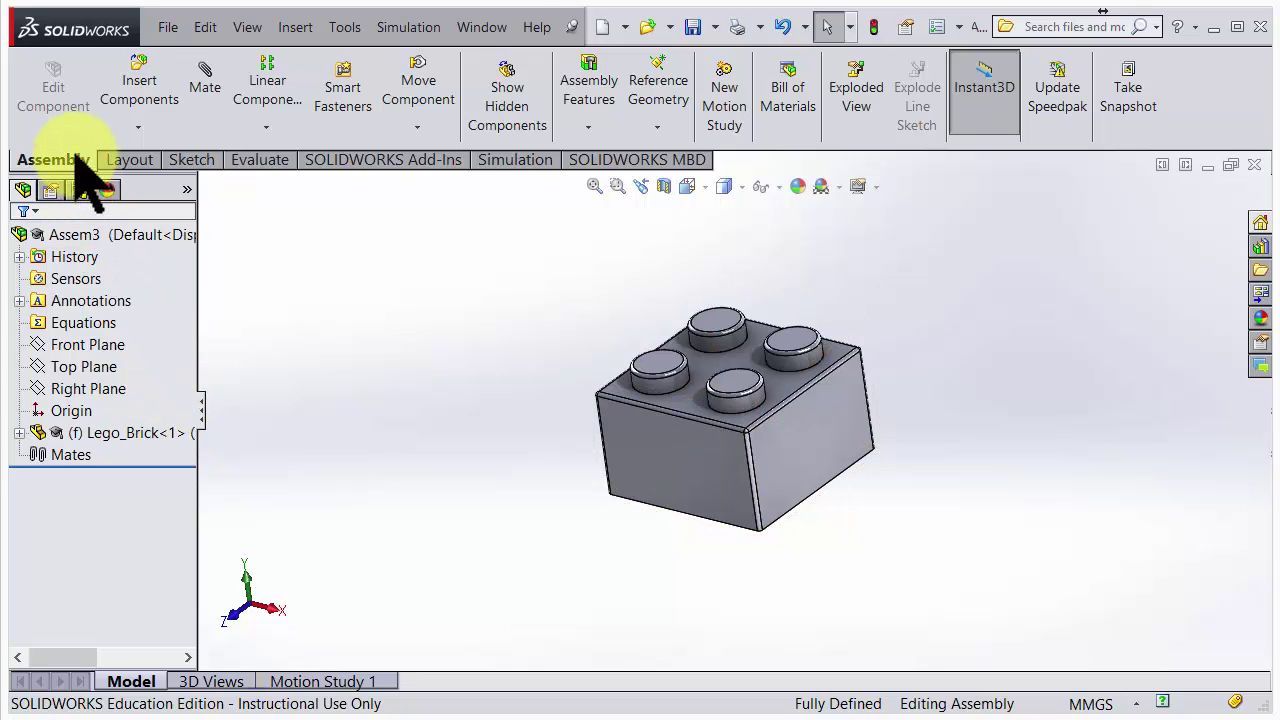
Insert a second Lego_Brick from Open documents, placing it up and left of the first brick.
click(148, 77)
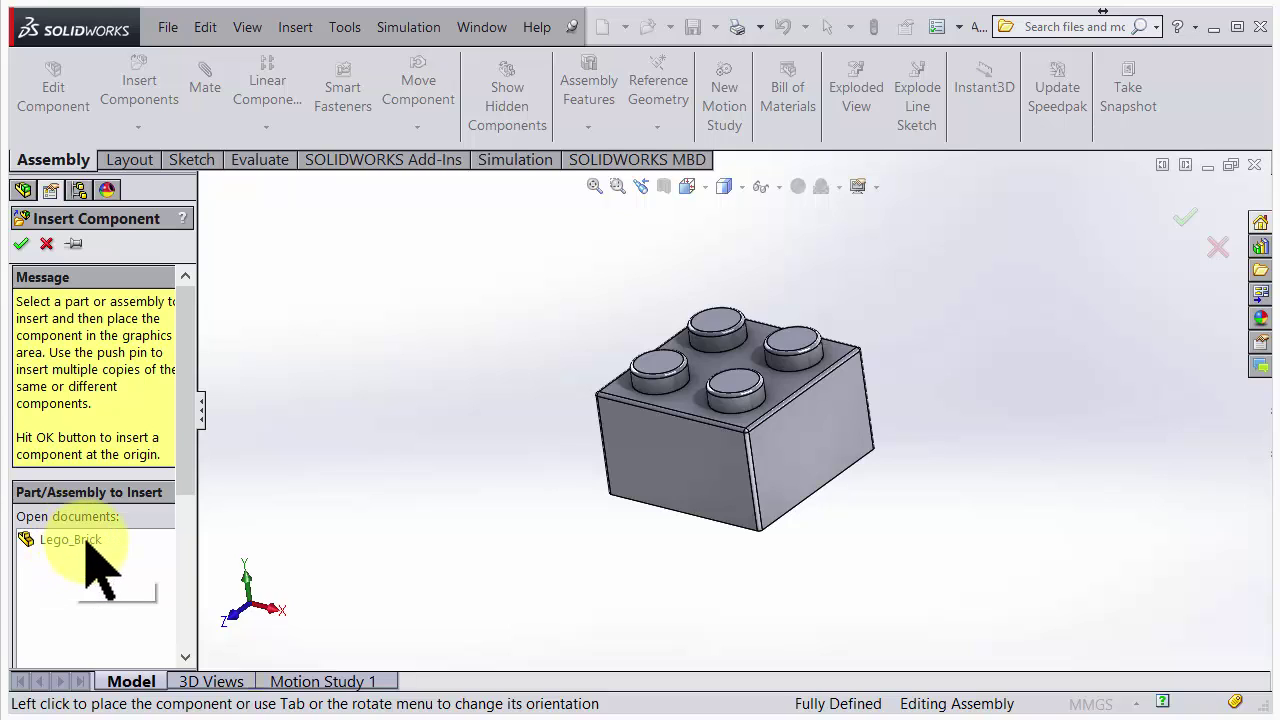
mouse_move(184, 472)
mouse_down()
mouse_move(177, 534)
mouse_move(129, 571)
mouse_up()
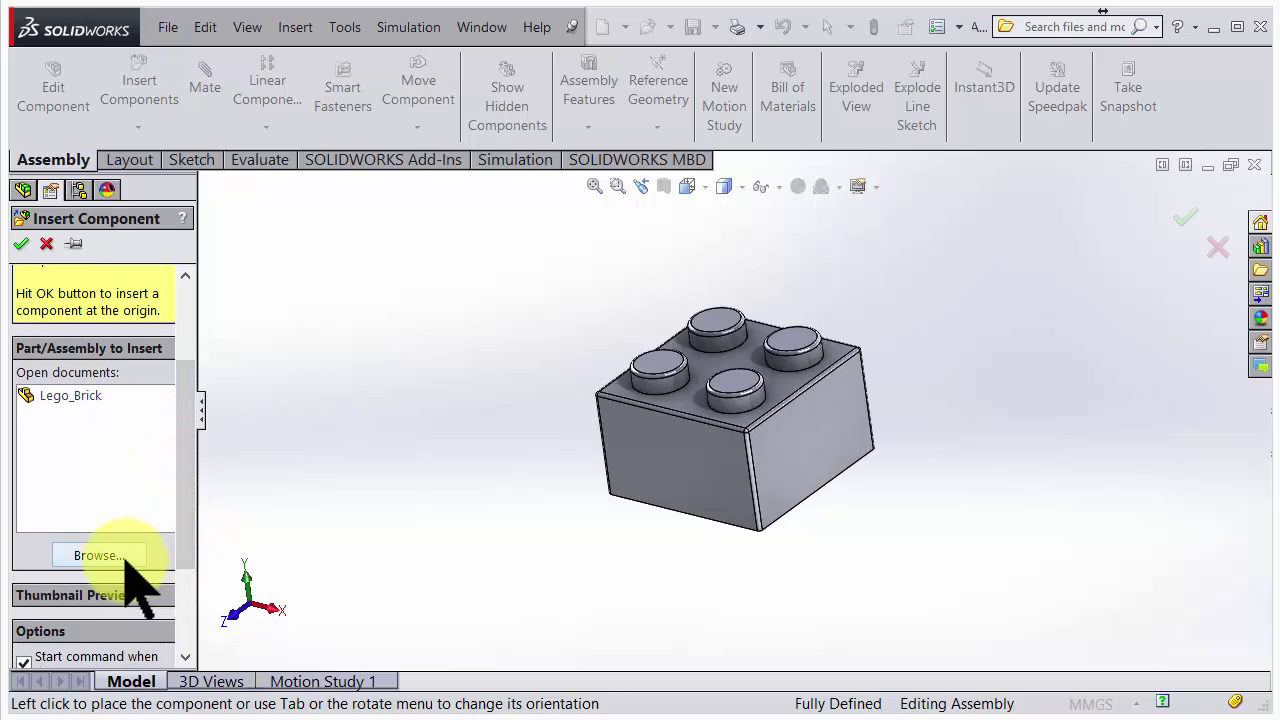
drag(185, 529, 150, 488)
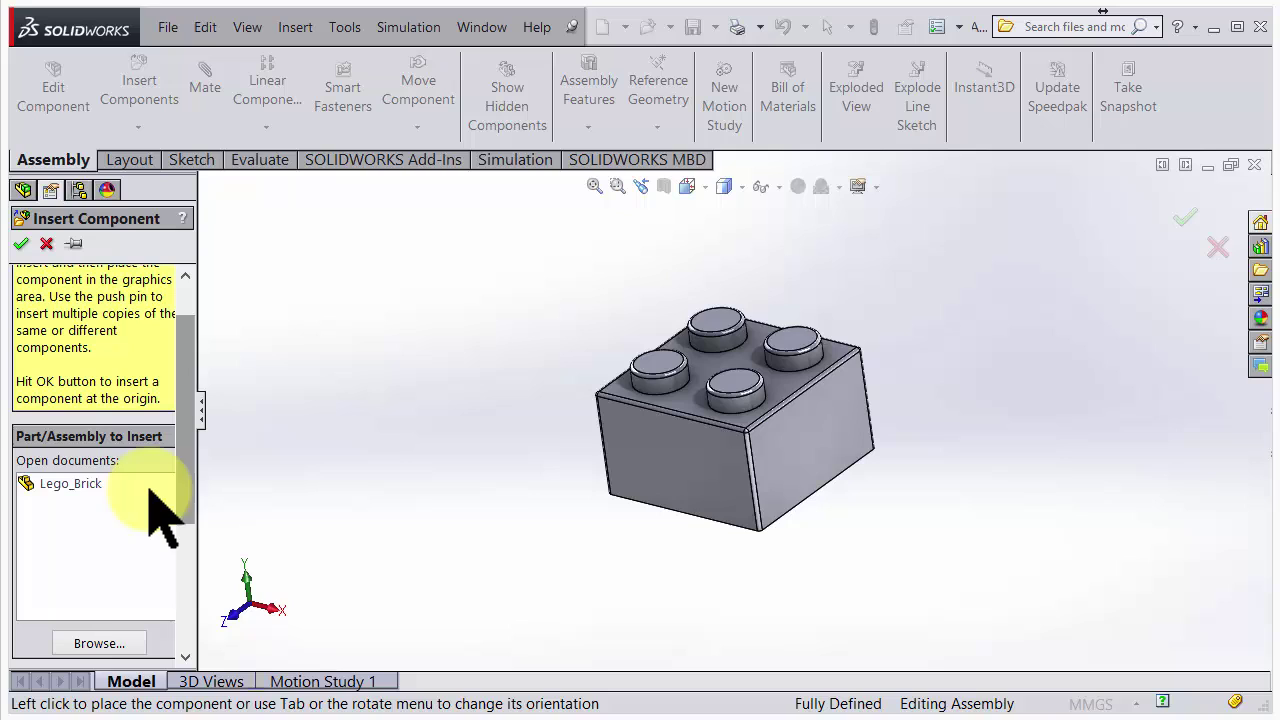
click(80, 483)
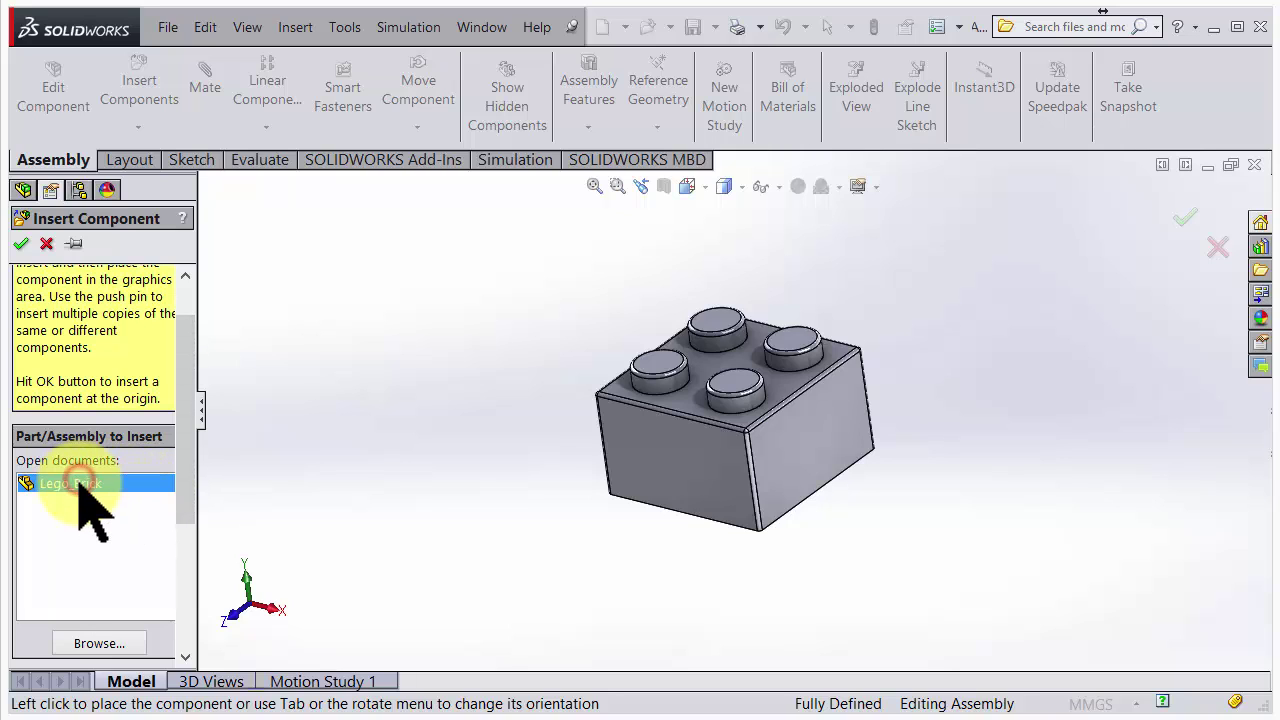
drag(186, 508, 182, 455)
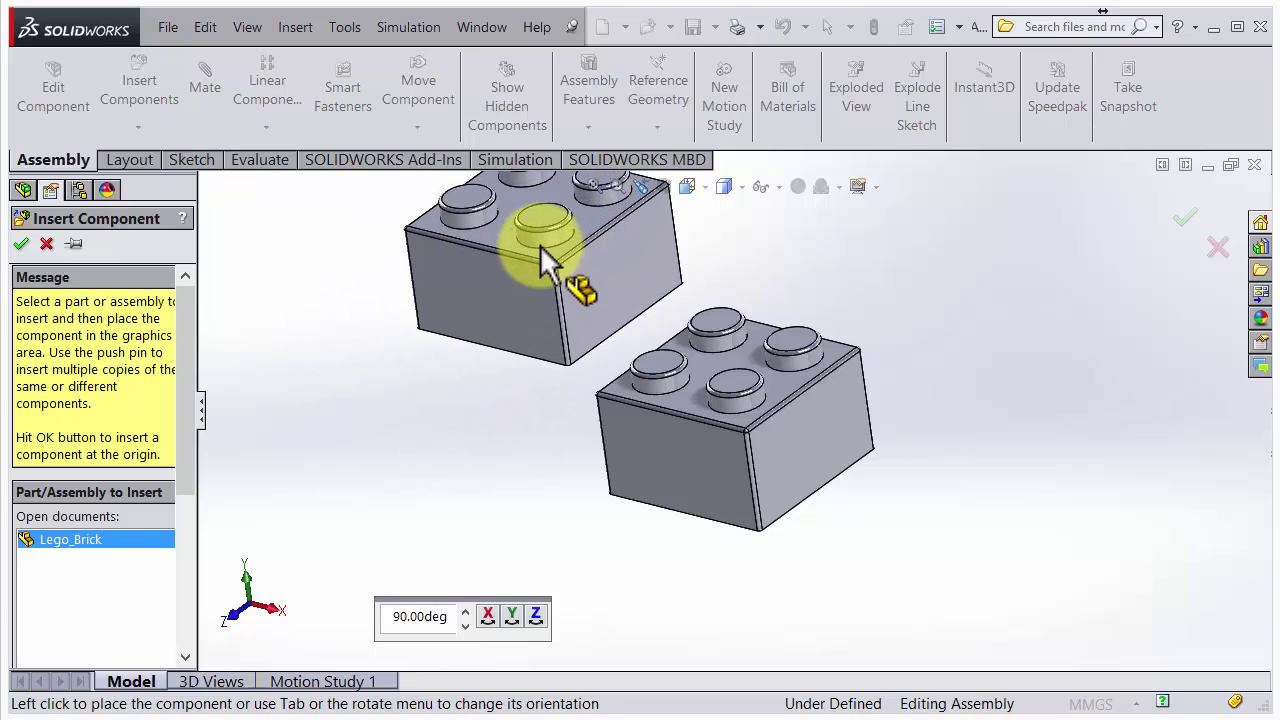
click(503, 264)
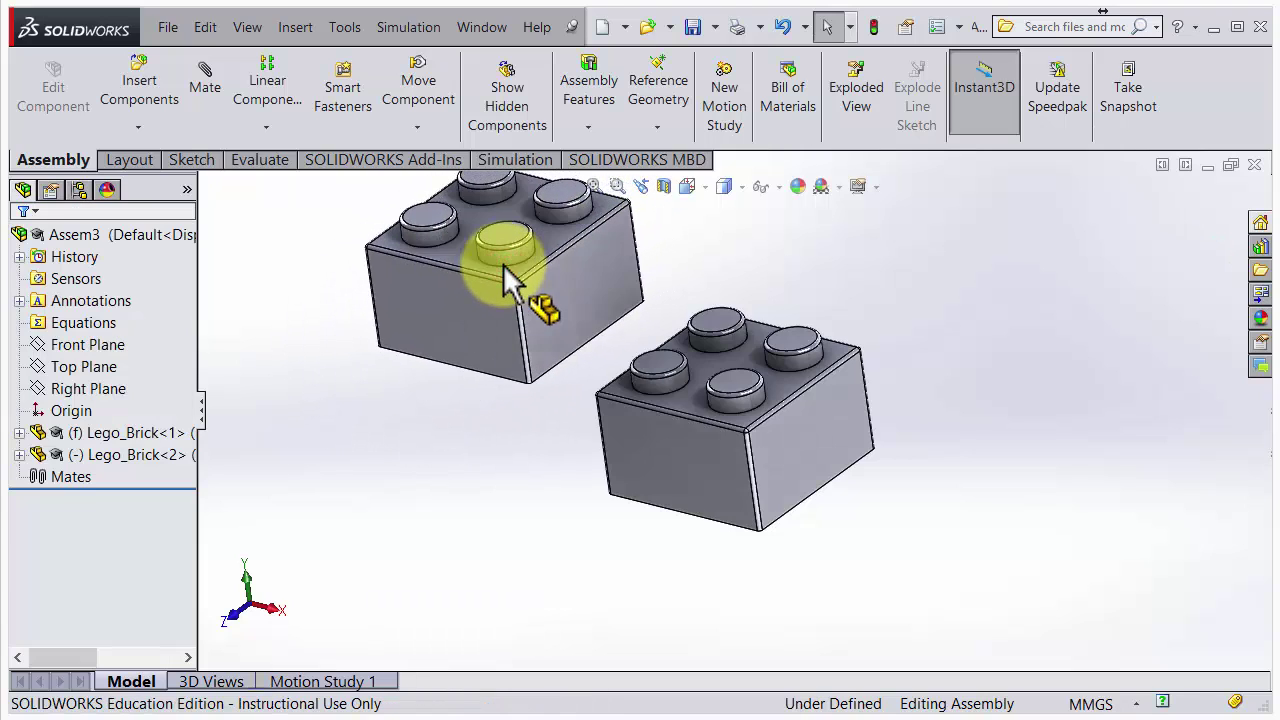
scroll(455, 480, up, 5)
mouse_move(458, 492)
middle_down()
mouse_move(388, 387)
mouse_move(349, 400)
mouse_move(491, 434)
mouse_move(494, 456)
mouse_move(420, 457)
mouse_move(400, 483)
mouse_move(421, 452)
middle_up()
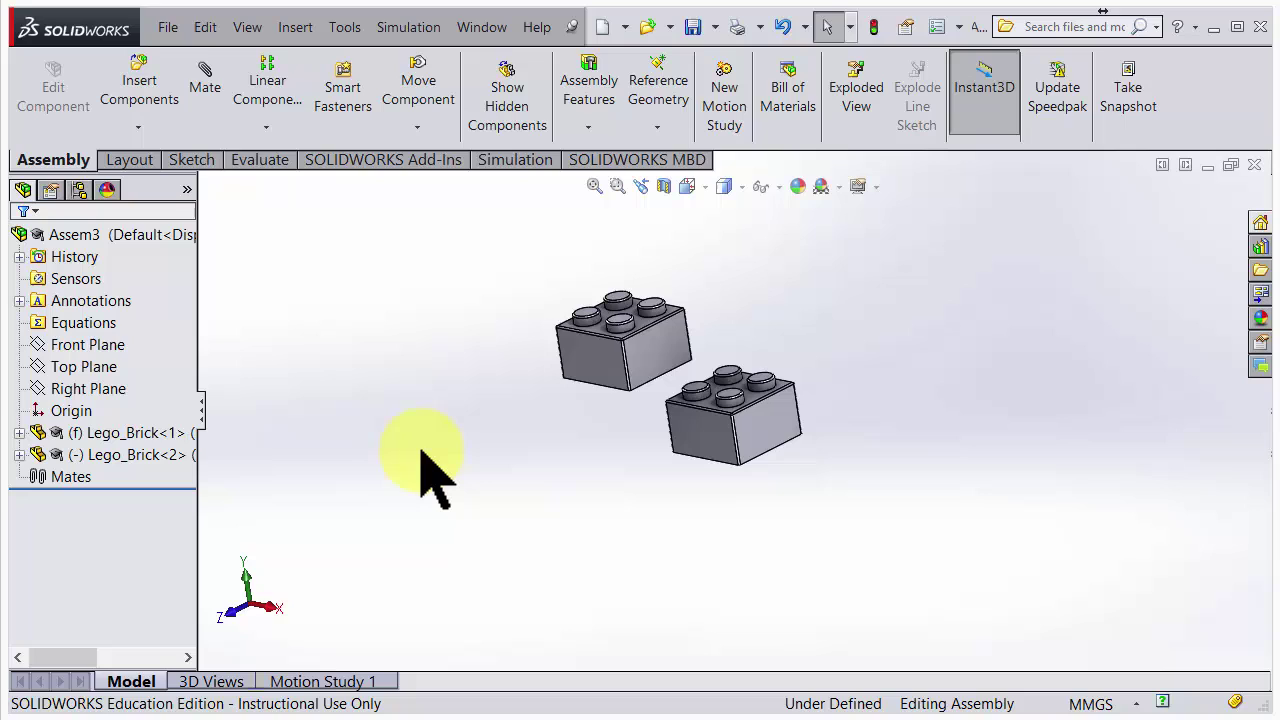
Insert a third Lego_Brick, placing it above and left of the other two bricks.
click(143, 80)
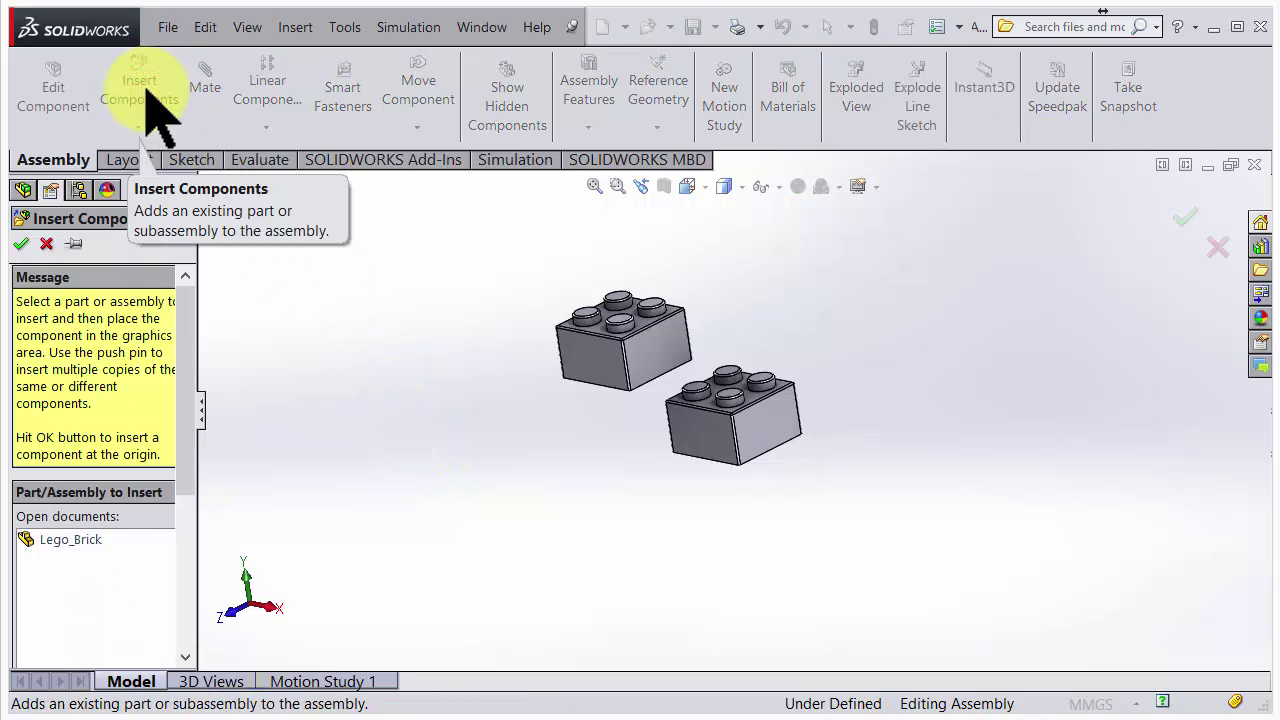
click(73, 244)
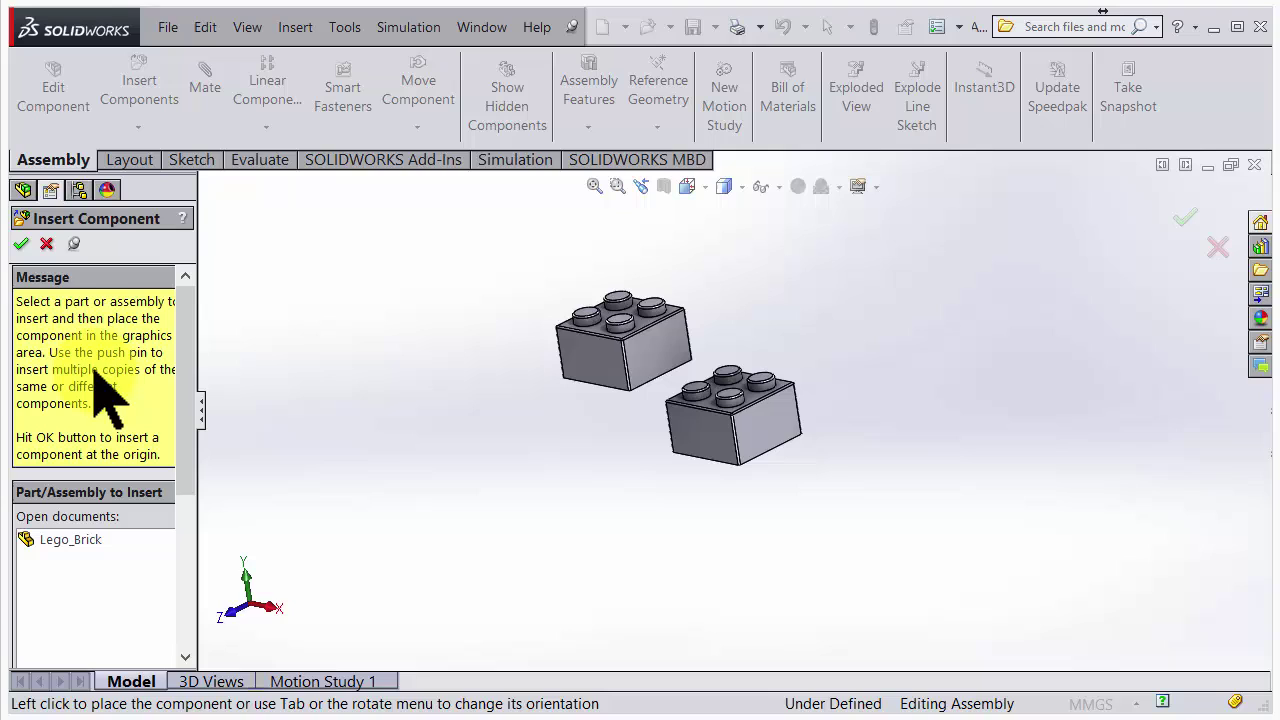
click(75, 243)
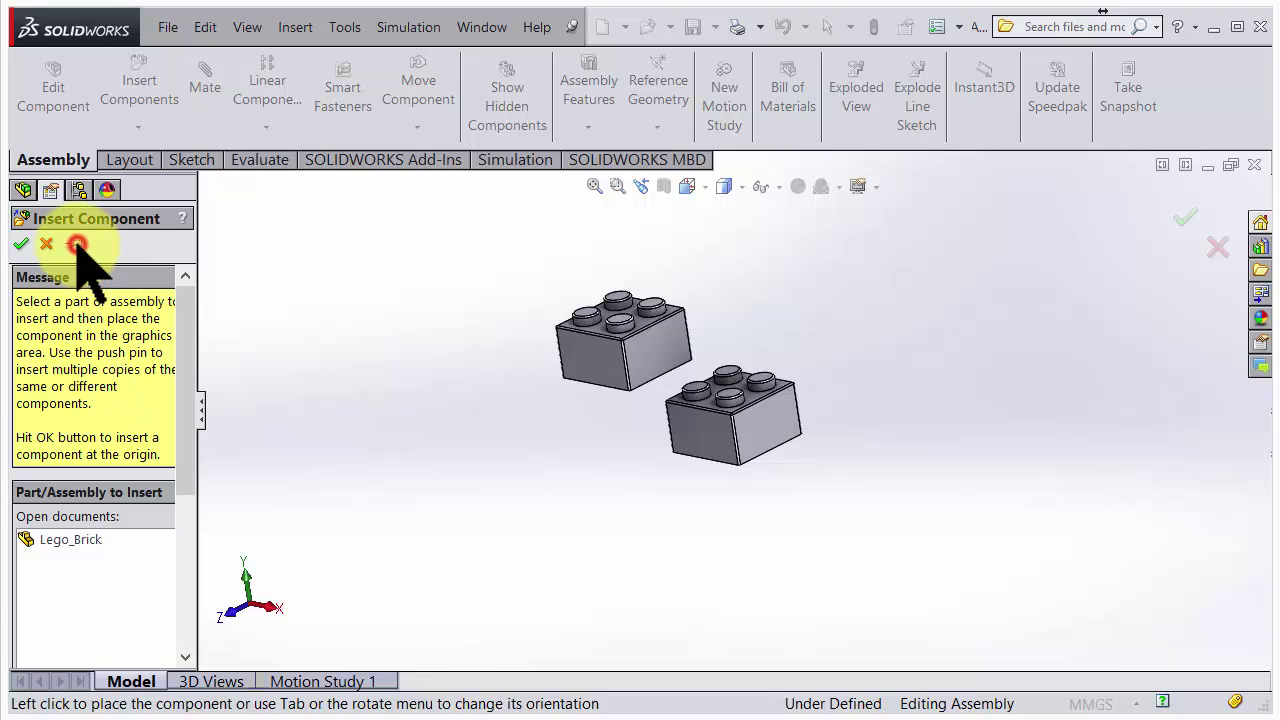
click(67, 539)
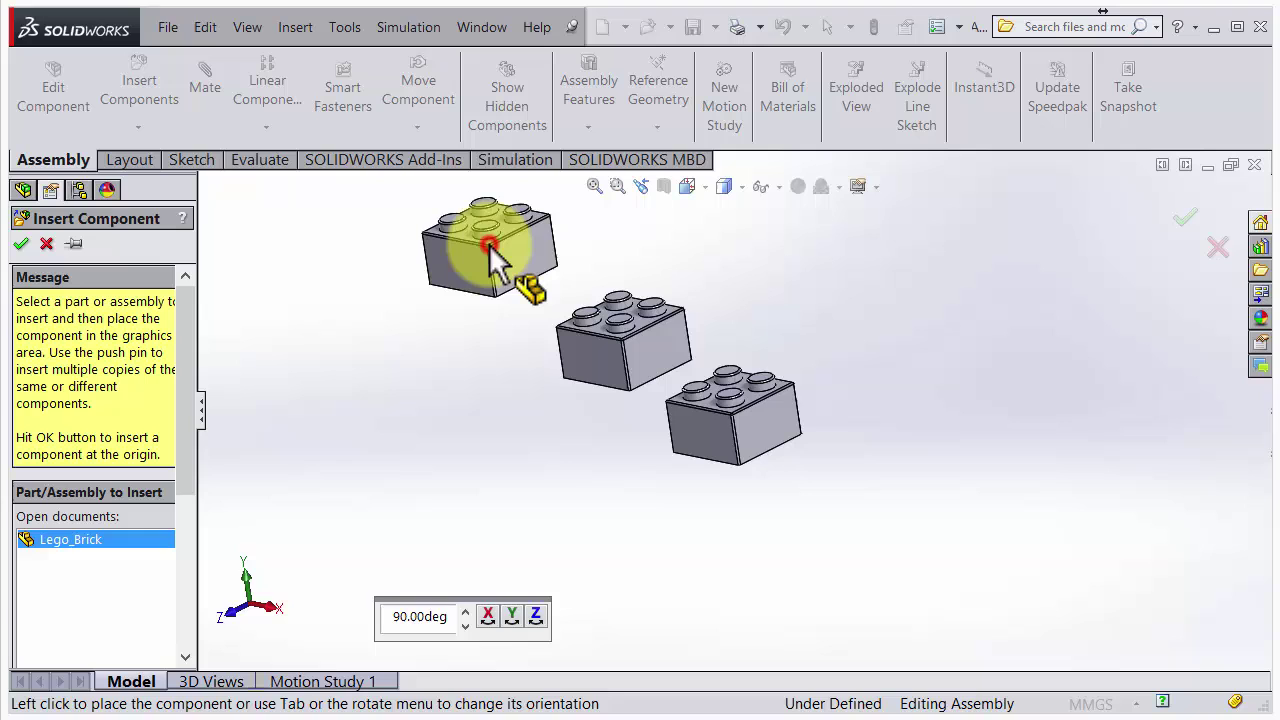
click(490, 257)
middle_drag(418, 405, 466, 351)
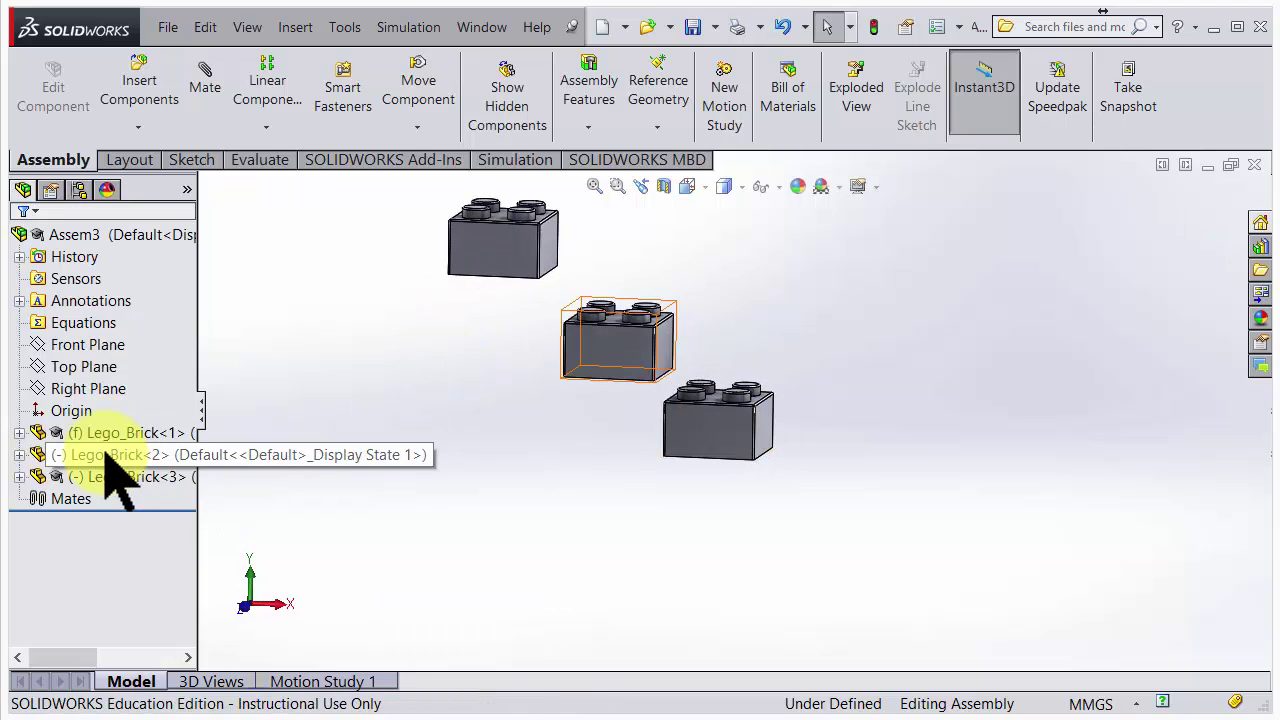
mouse_move(440, 550)
middle_down()
mouse_move(391, 537)
mouse_move(388, 573)
middle_up()
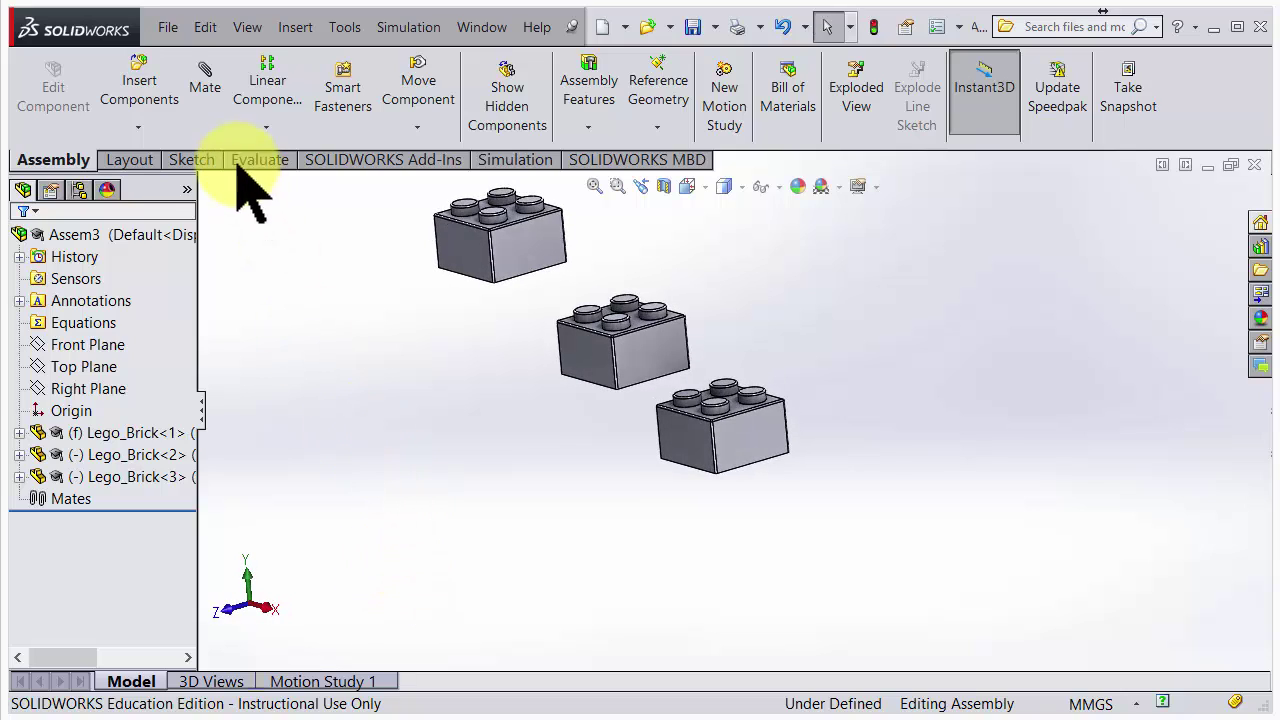
Mate the front faces of the lowest and middle bricks with a Coincident mate.
click(207, 85)
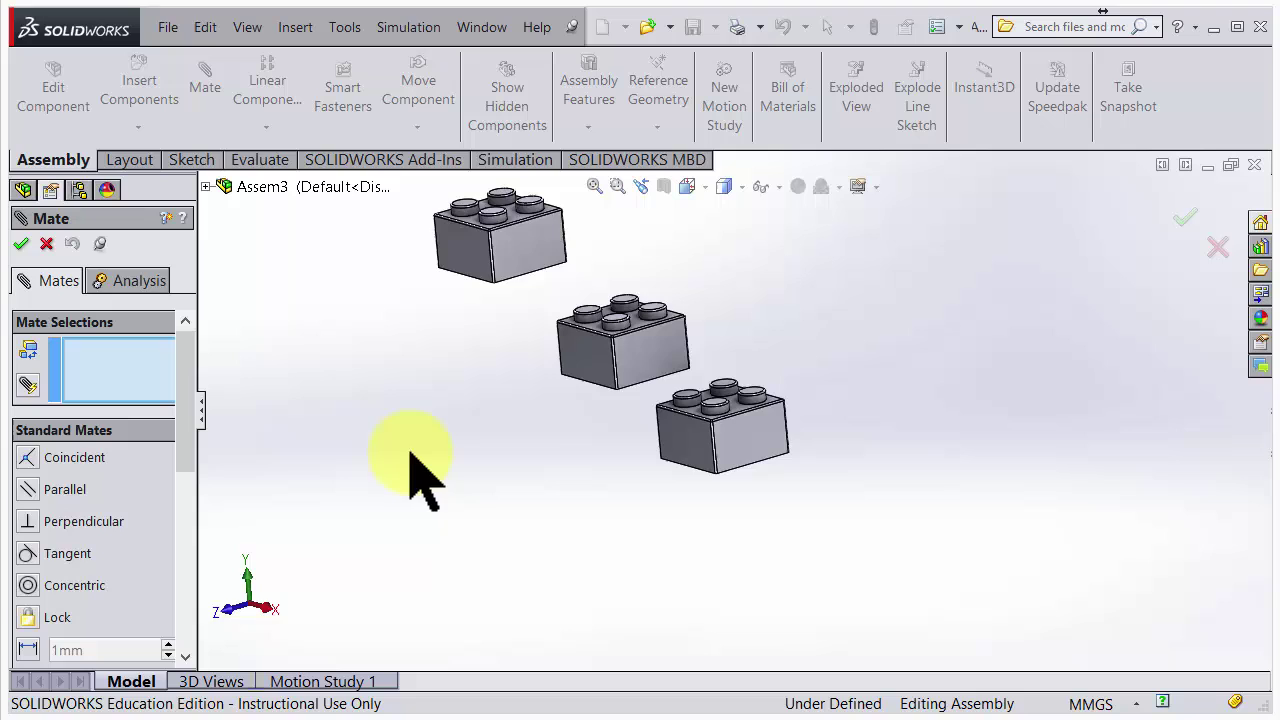
mouse_move(414, 471)
middle_down()
mouse_move(472, 450)
mouse_move(423, 451)
middle_up()
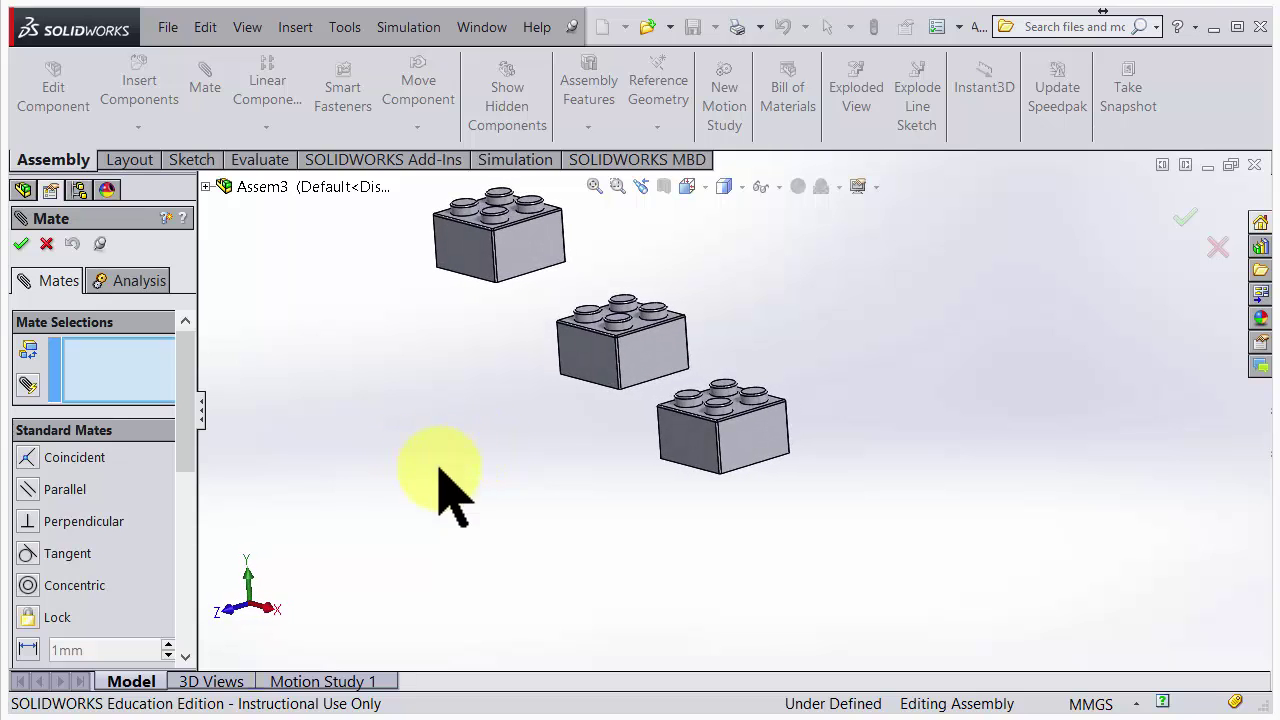
click(762, 437)
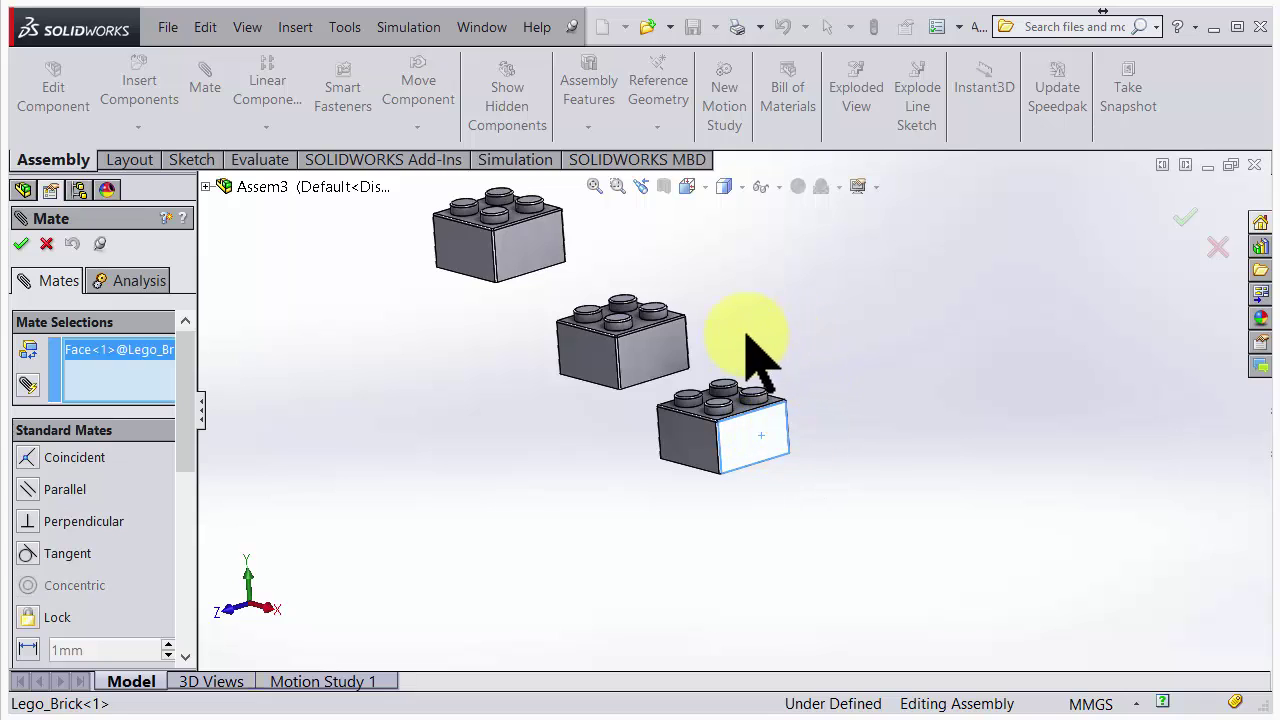
click(664, 352)
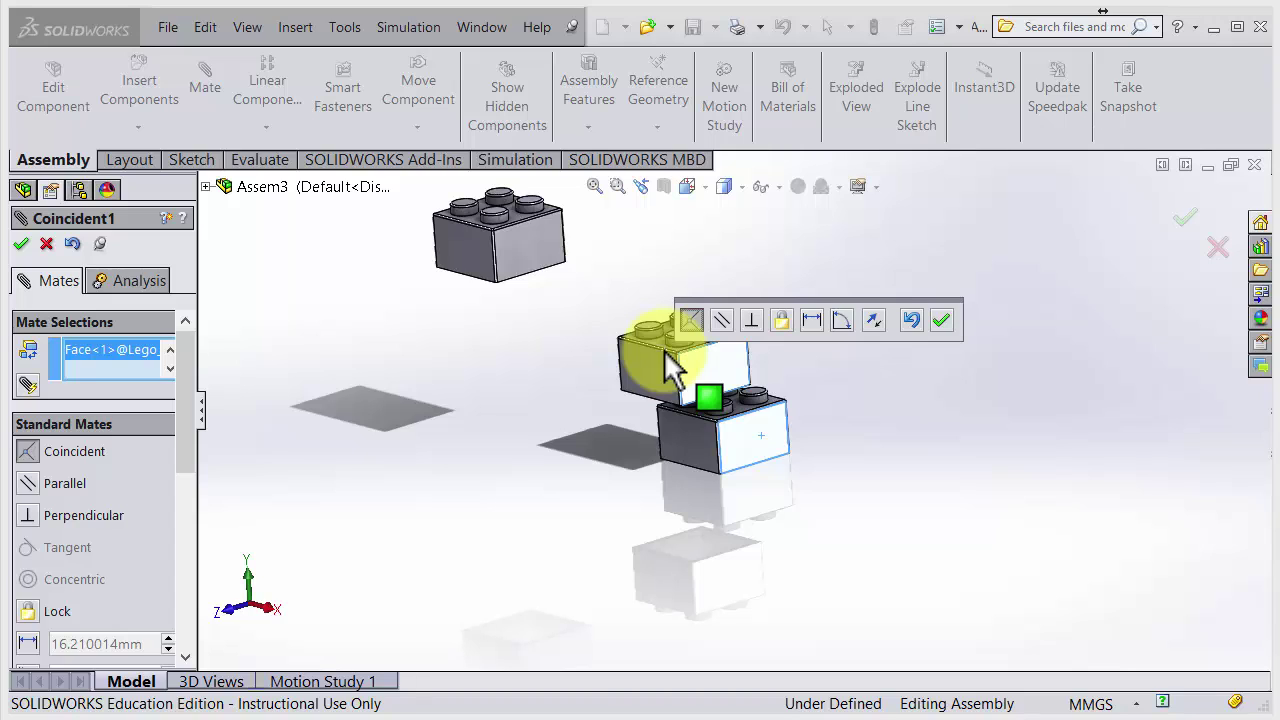
click(941, 322)
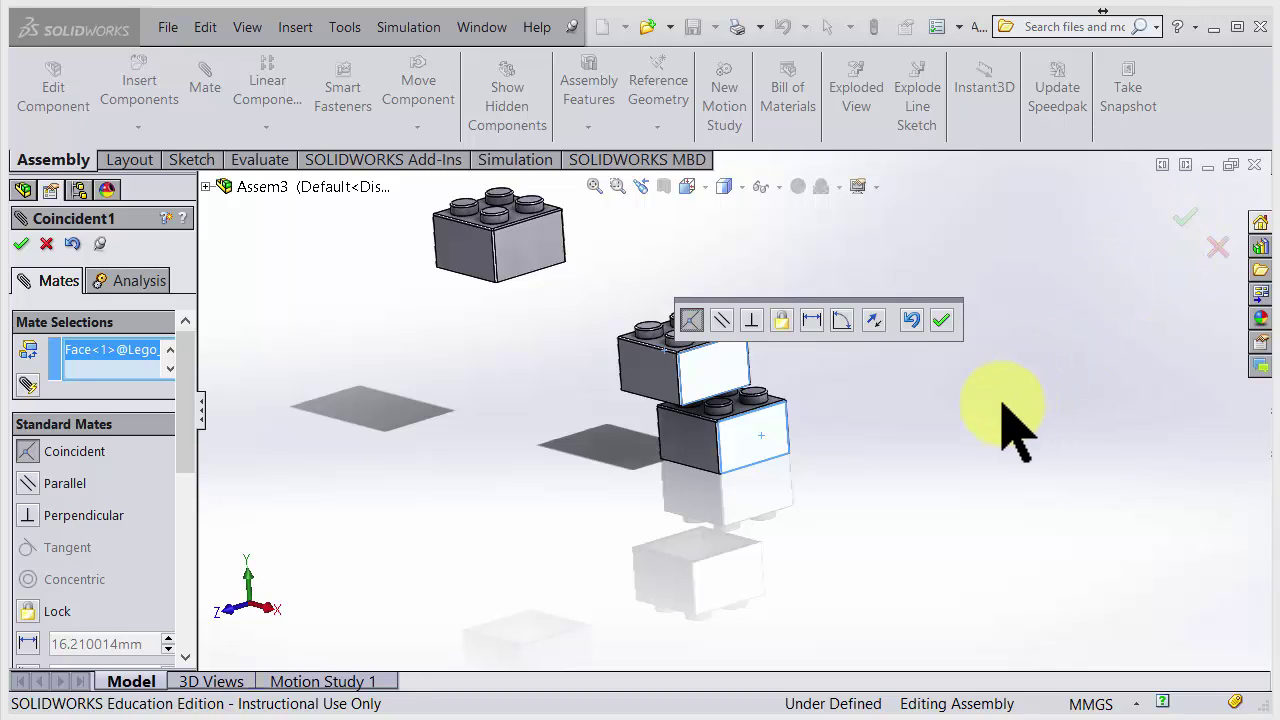
click(941, 320)
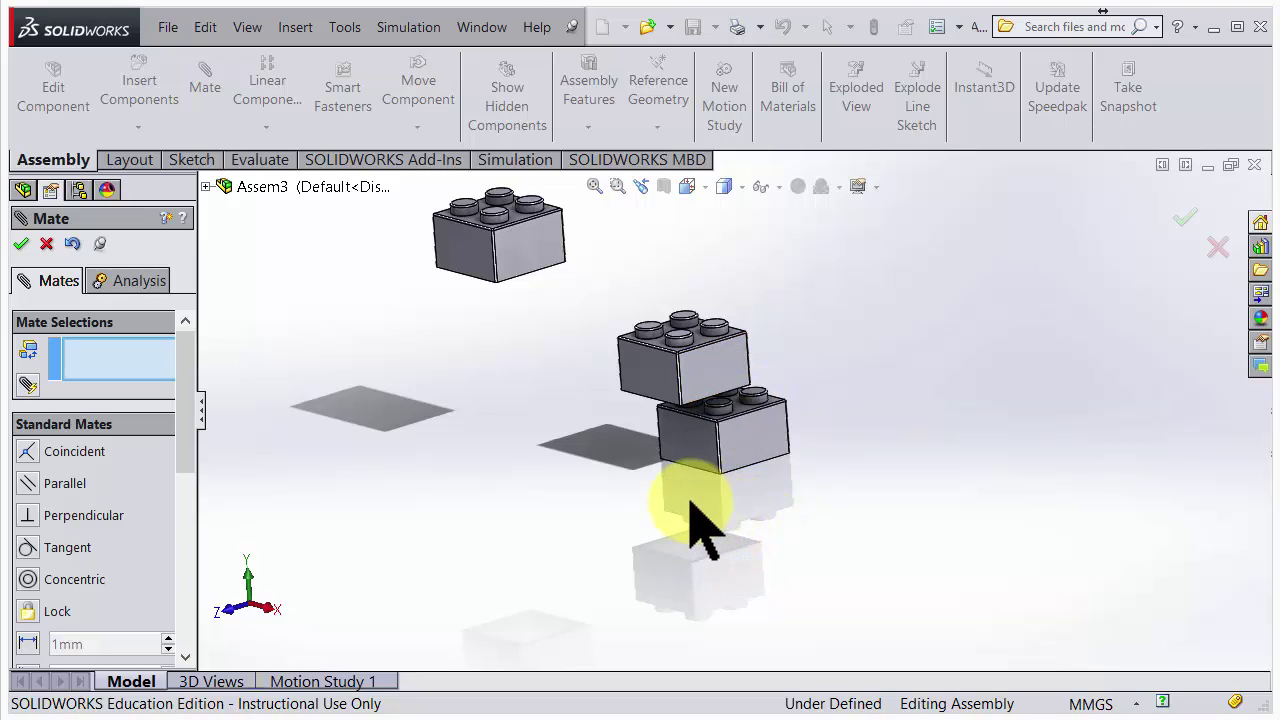
Select faces on the lower and upper bricks for a new Coincident mate.
click(685, 439)
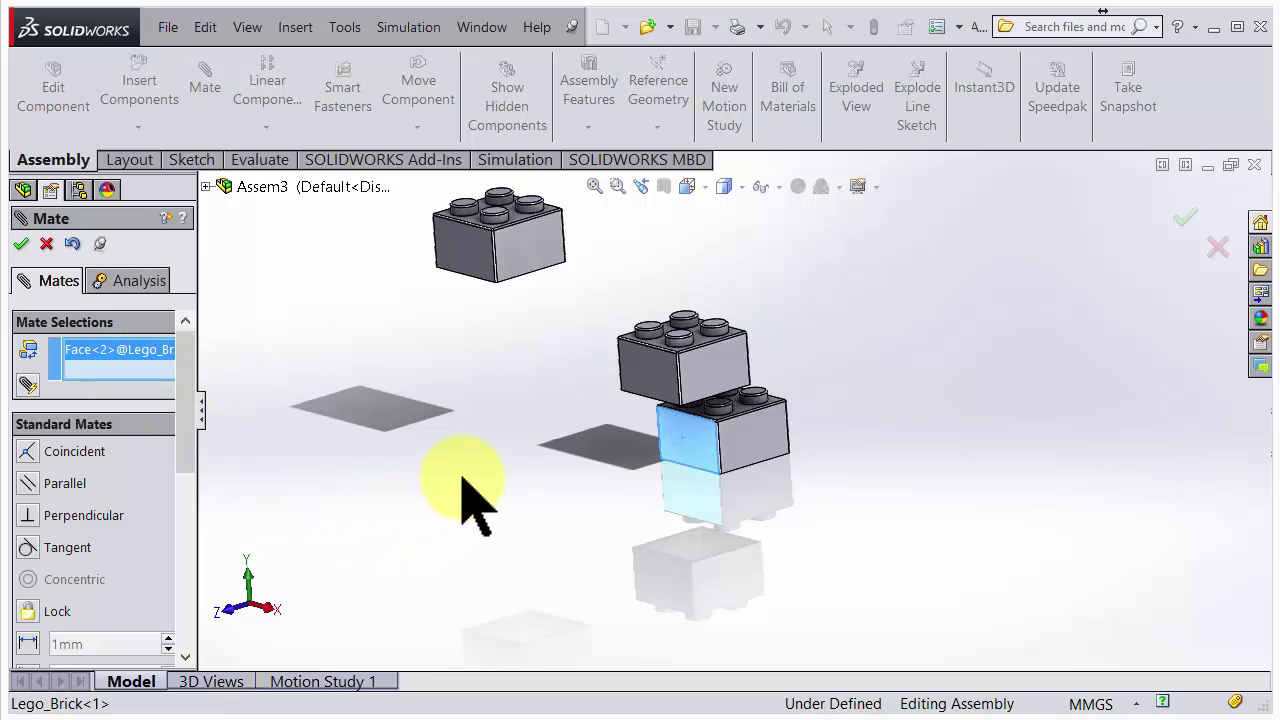
click(653, 376)
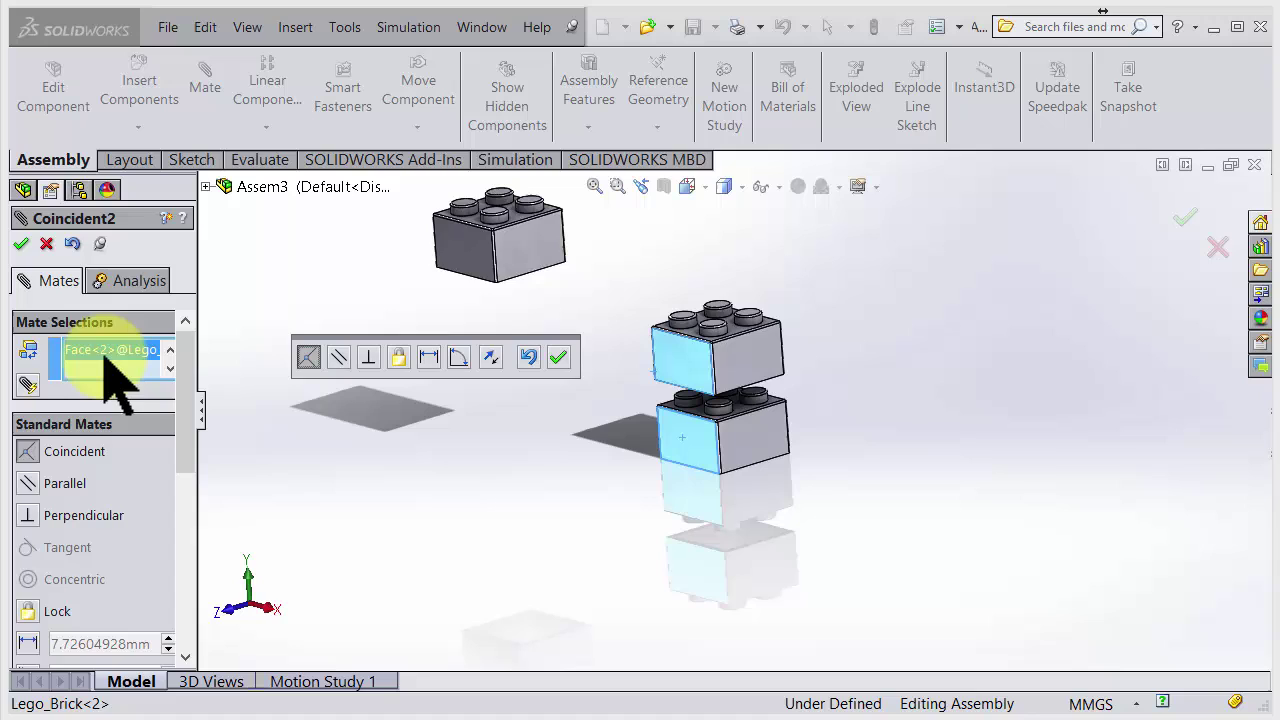
click(166, 351)
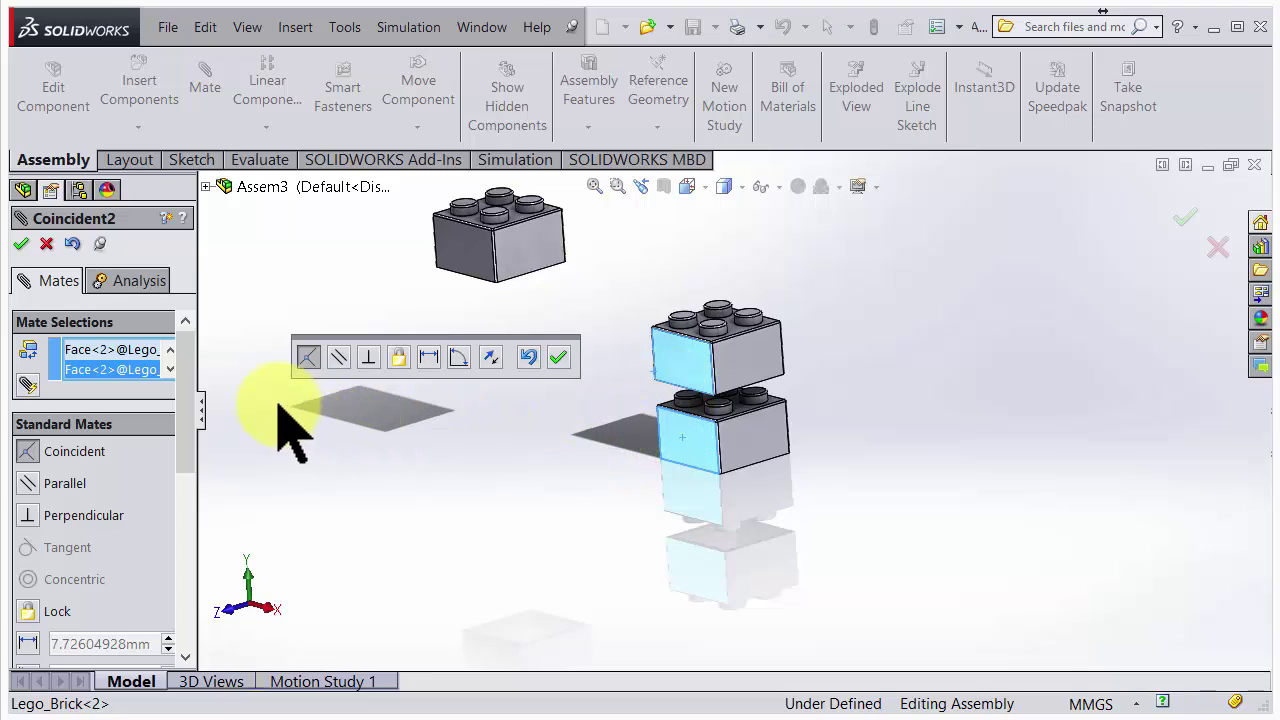
click(306, 357)
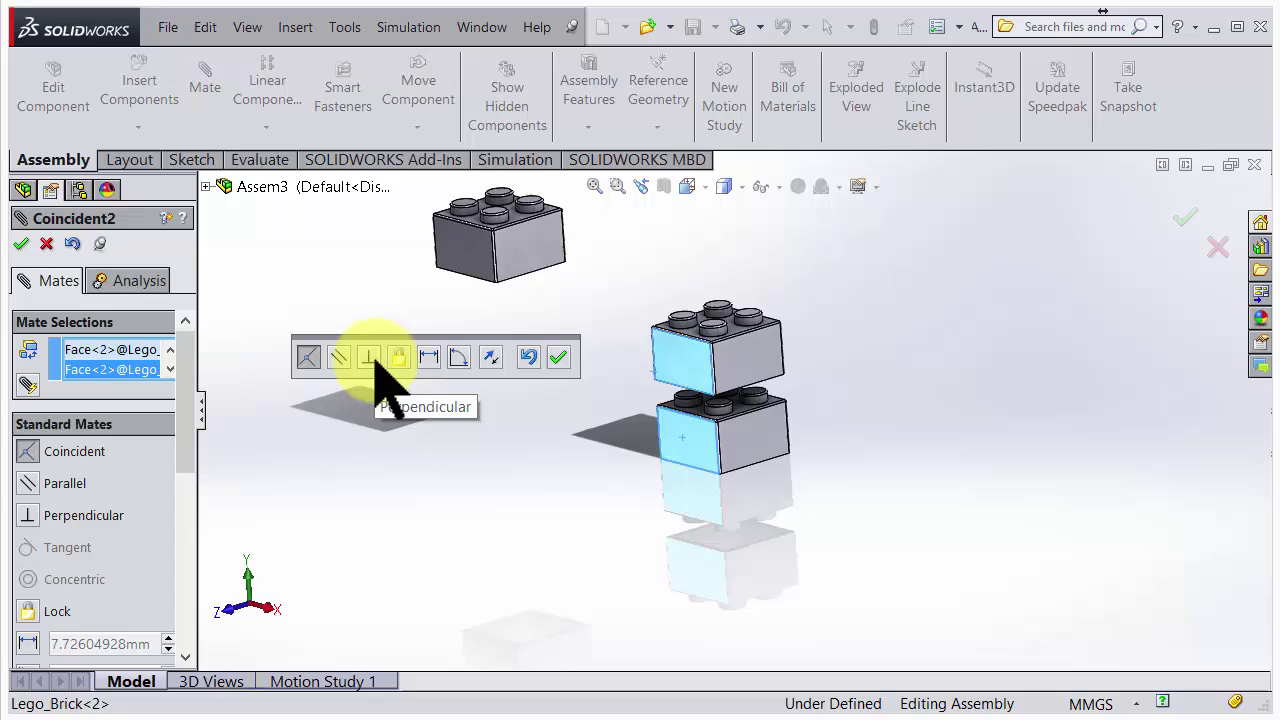
Try 15mm and then 5mm Distance mates before accepting Coincident instead.
click(429, 357)
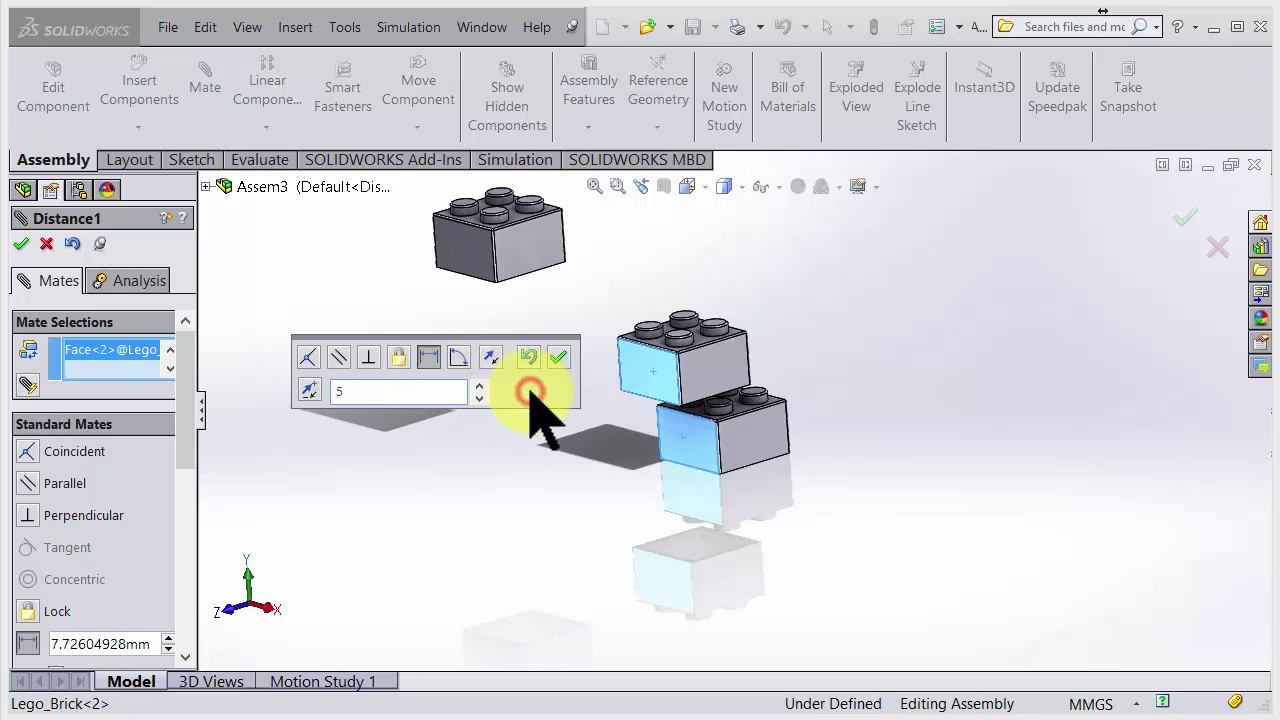
text(5)
key(BackSpace)
text(15)
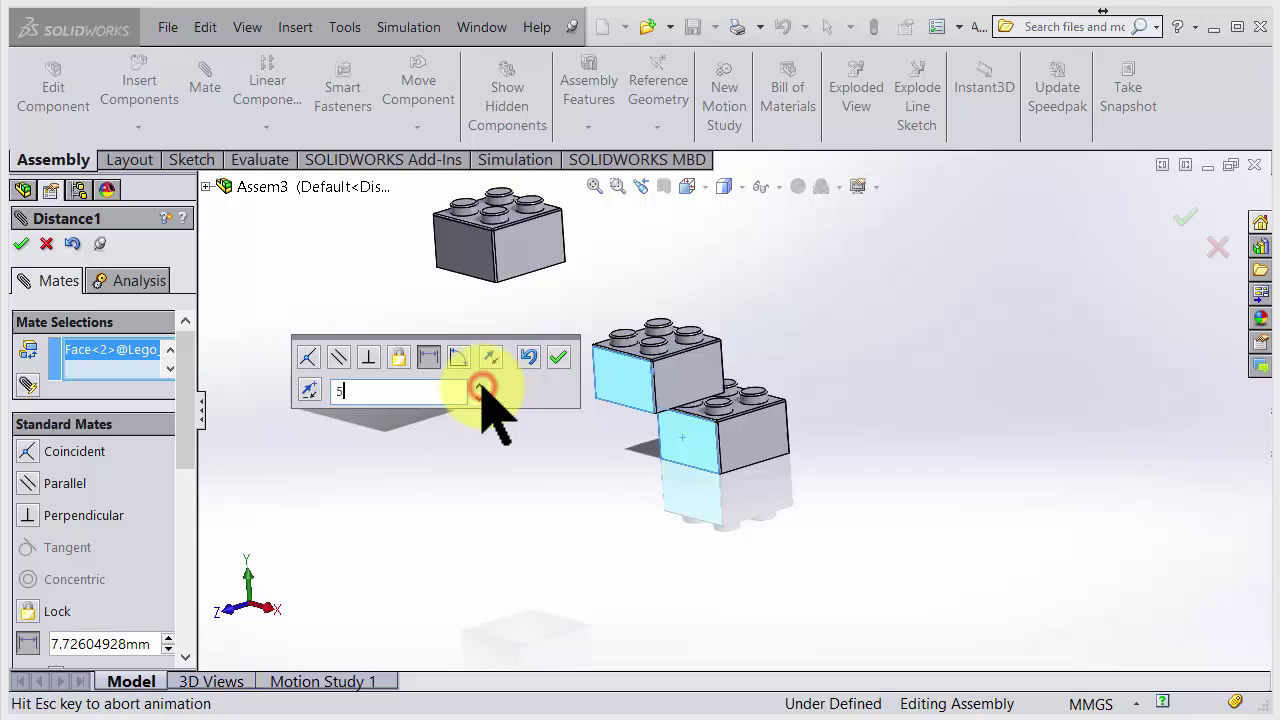
key(Return)
click(479, 397)
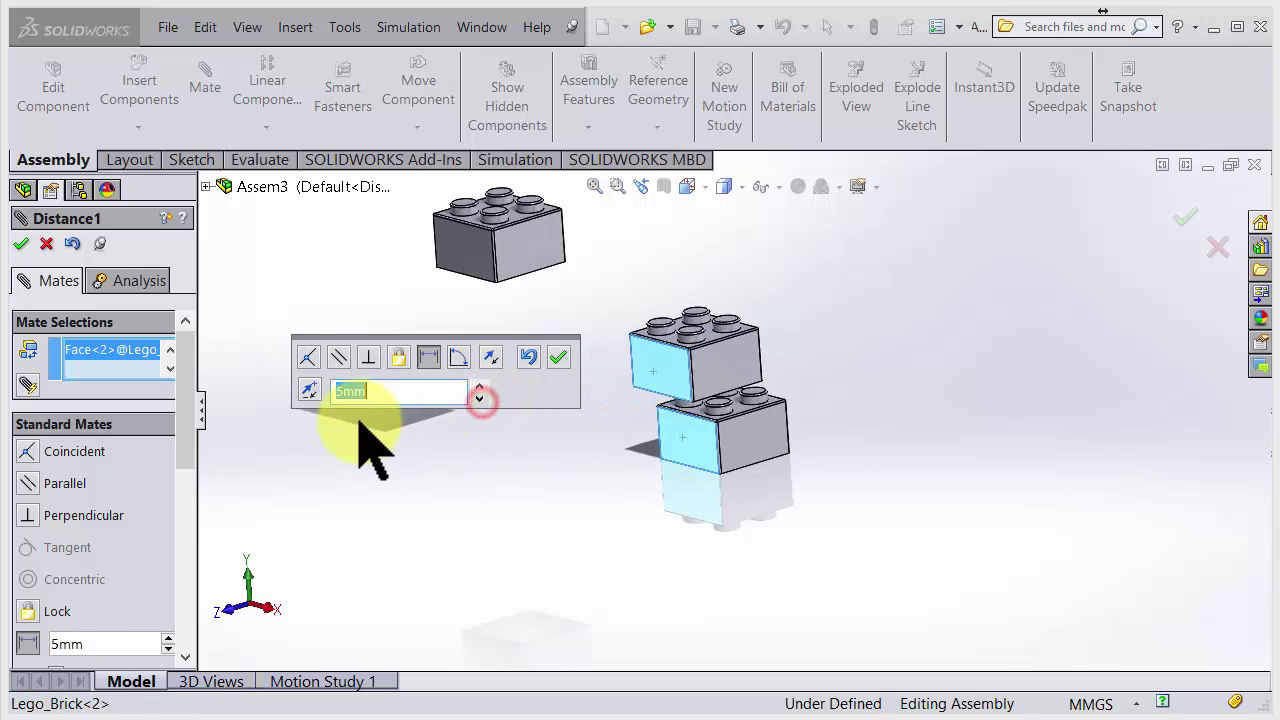
click(309, 358)
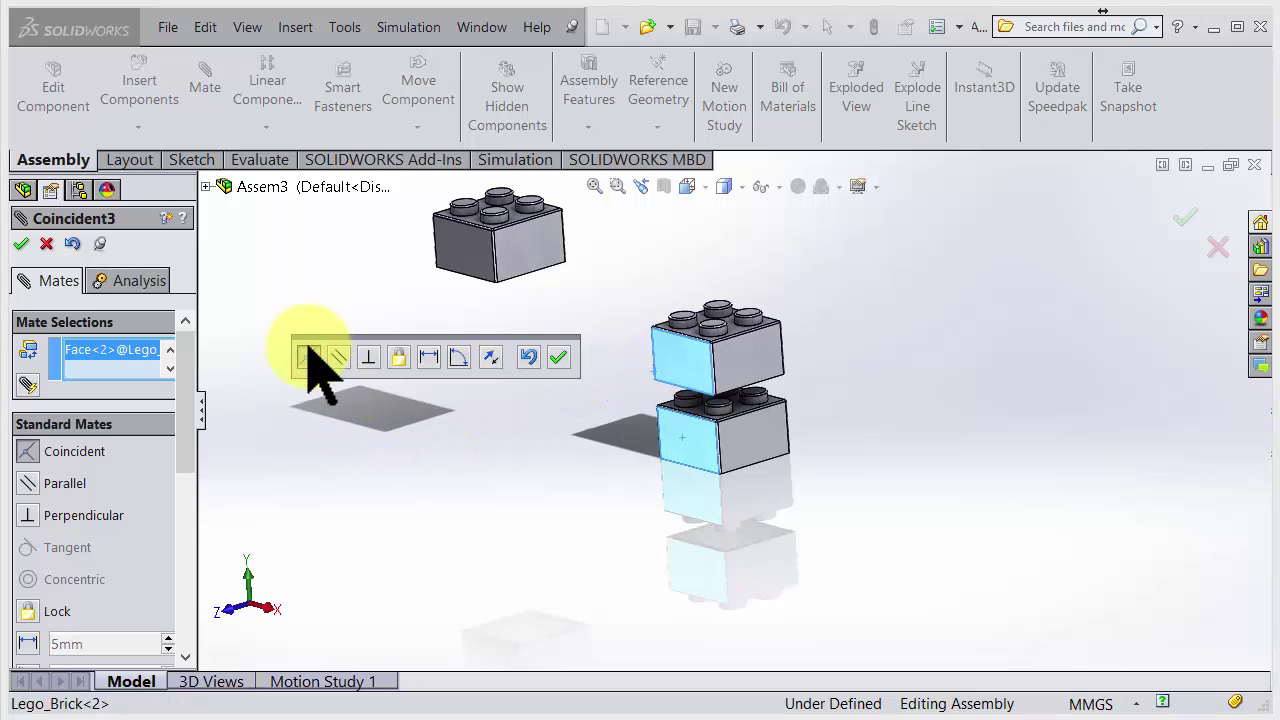
click(560, 357)
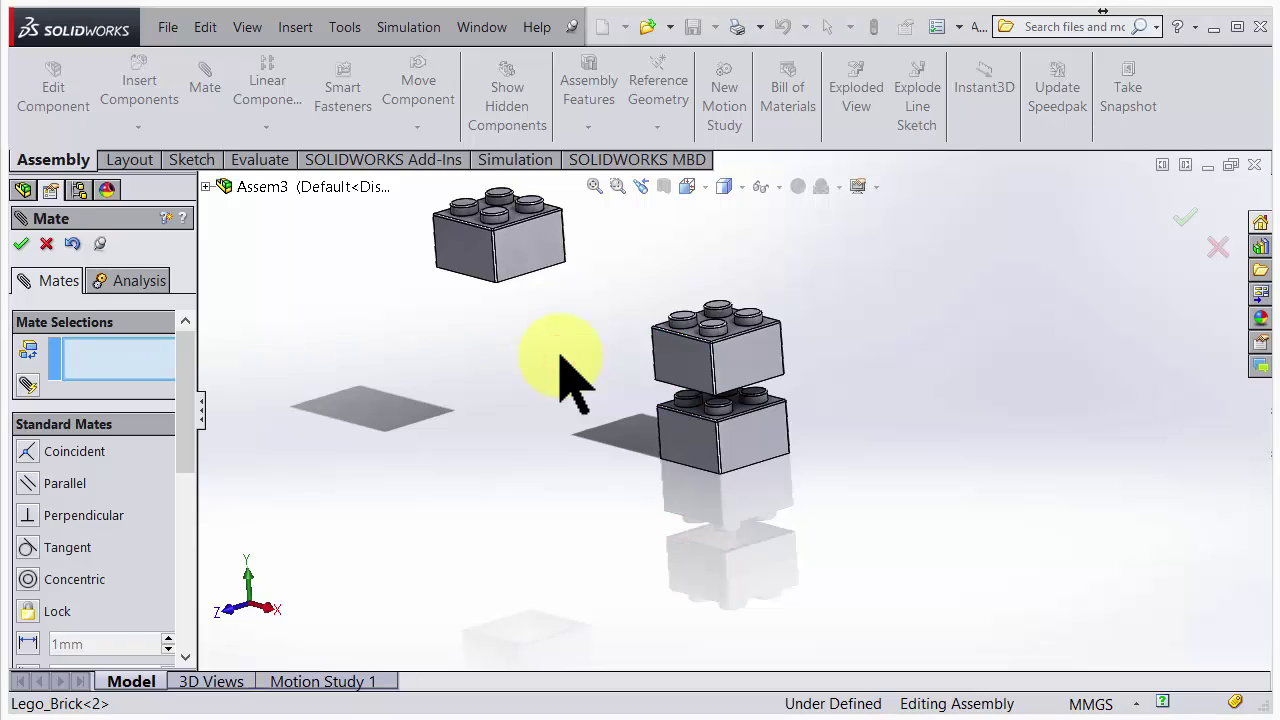
Mate the third brick's front and side faces coincident with the bottom brick's faces.
click(528, 258)
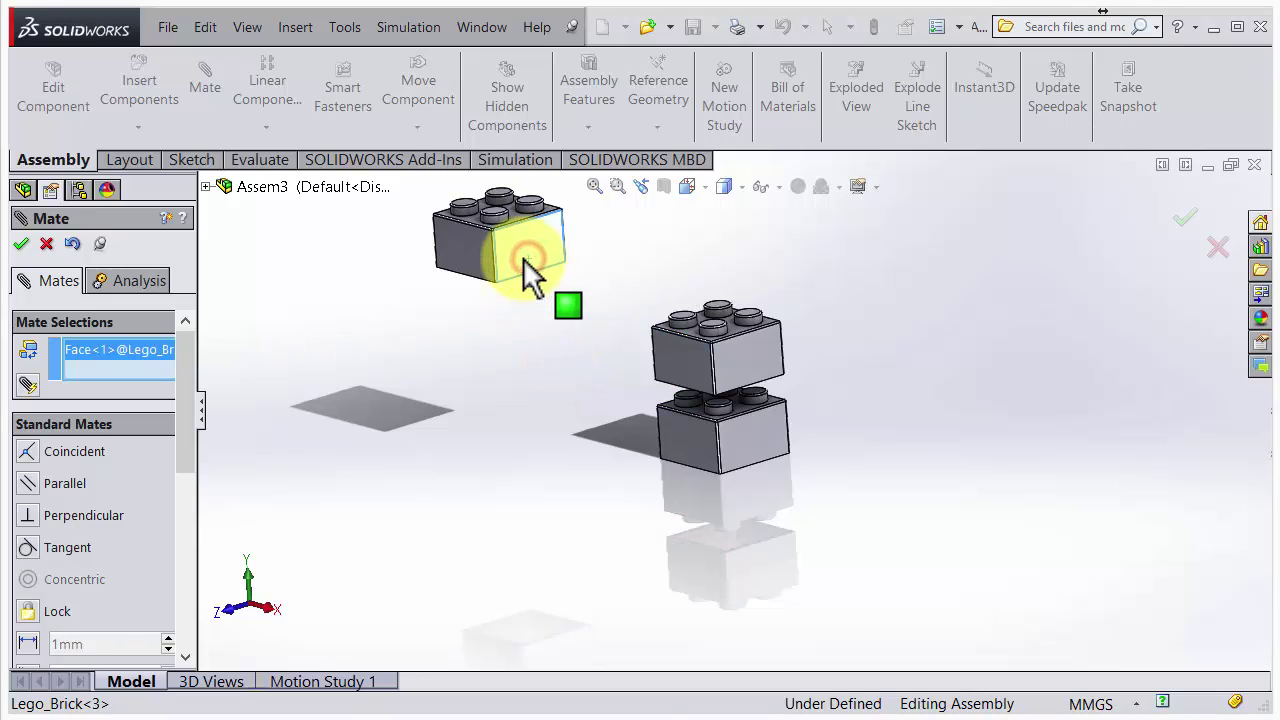
click(767, 446)
right_click(767, 446)
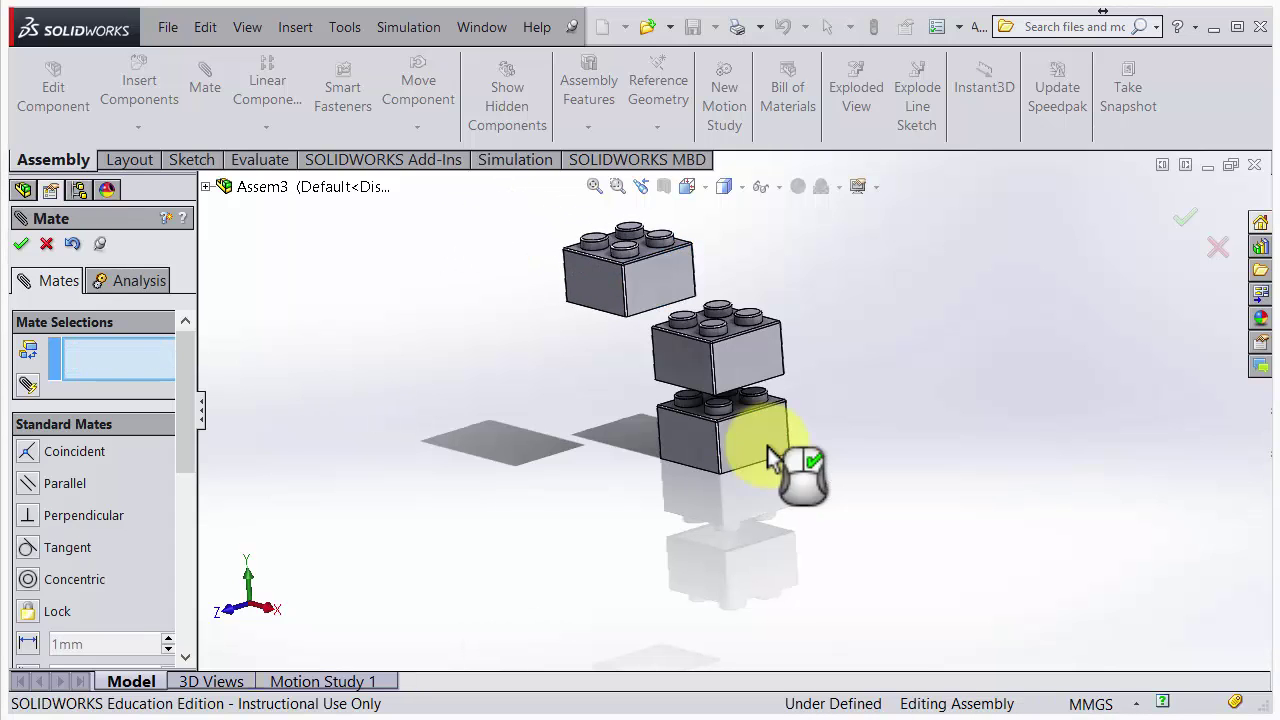
click(678, 438)
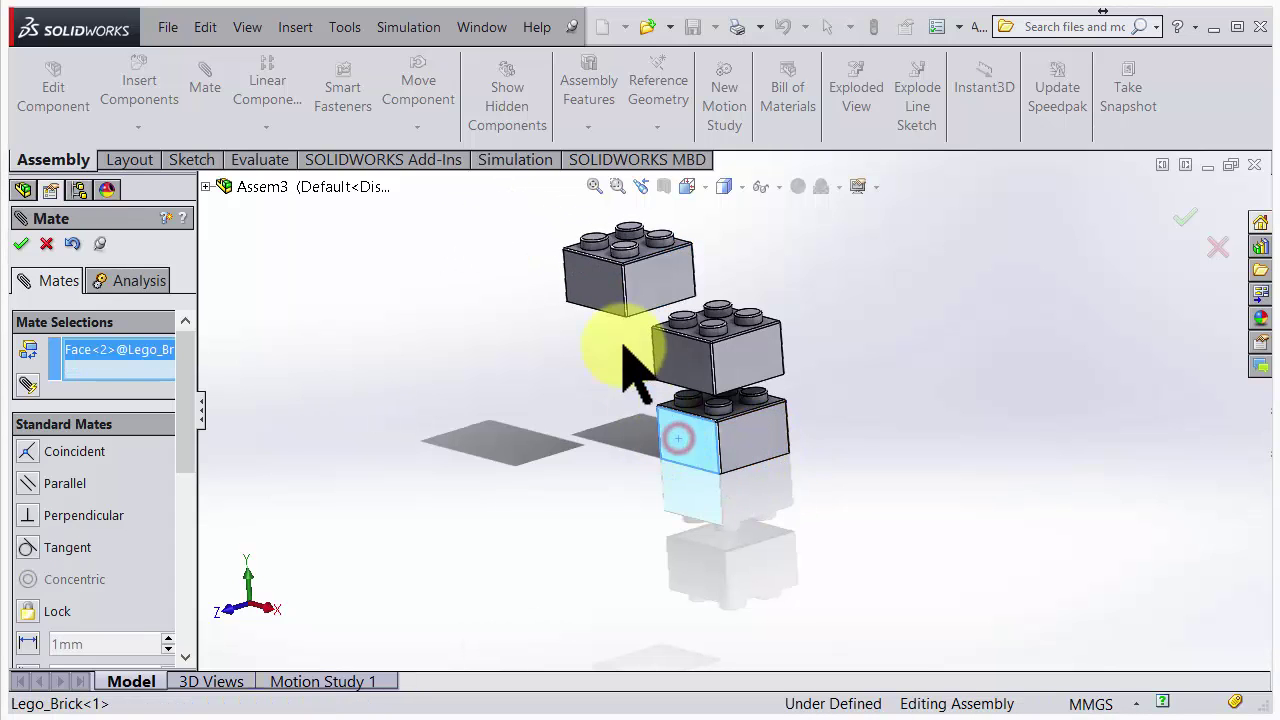
click(603, 289)
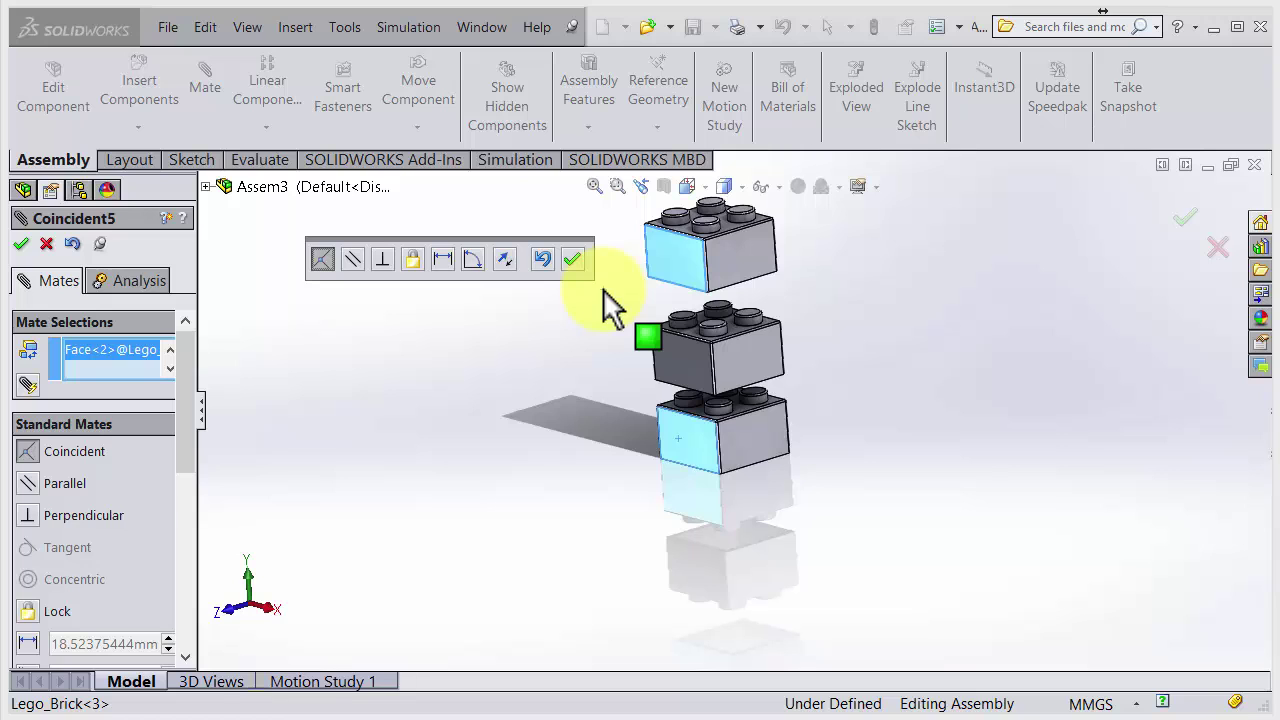
right_click(603, 289)
mouse_move(560, 462)
middle_down()
mouse_move(623, 451)
mouse_move(600, 523)
mouse_move(555, 460)
middle_up()
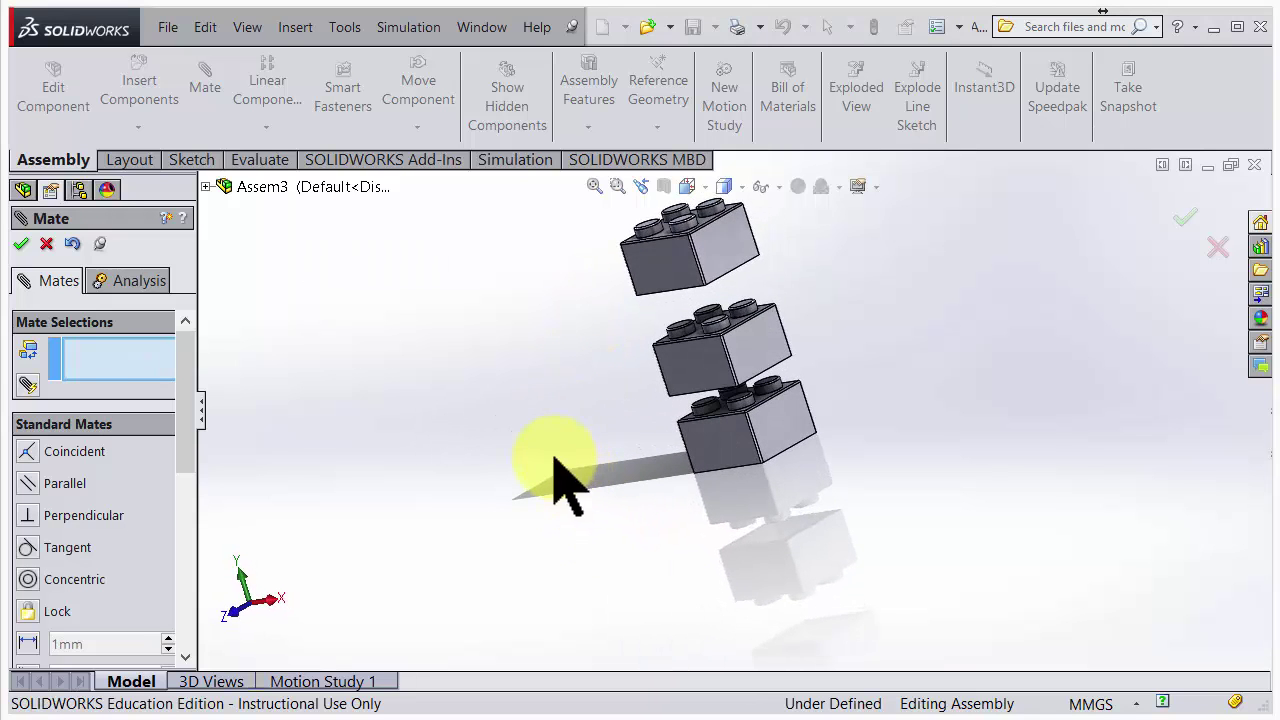
Close the Mate tool and drag the top and middle bricks upward.
click(21, 244)
scroll(757, 380, down, 2)
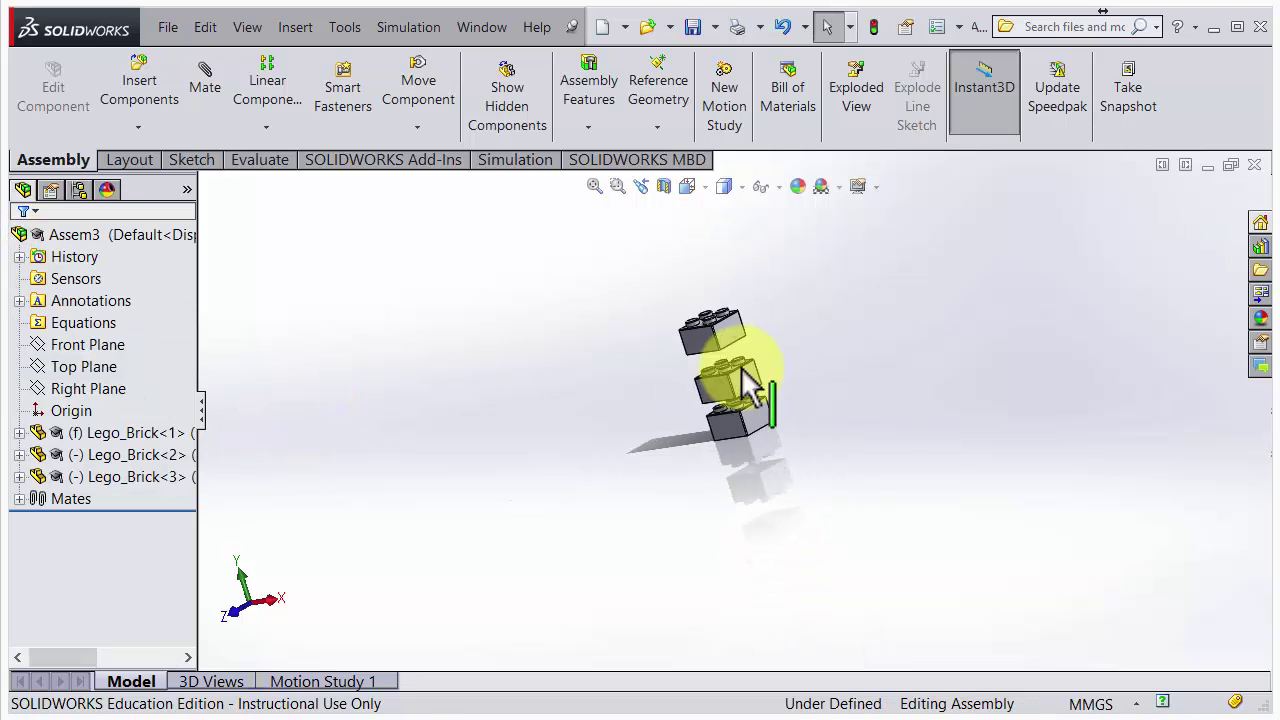
scroll(787, 372, up, 3)
drag(649, 300, 650, 265)
drag(707, 400, 723, 337)
middle_drag(723, 337, 686, 314)
Raise the top brick further to leave even gaps, checking the column from front and side.
drag(651, 286, 630, 240)
mouse_move(737, 334)
middle_down()
mouse_move(748, 286)
mouse_move(646, 286)
mouse_move(747, 335)
mouse_move(714, 306)
mouse_move(737, 357)
middle_up()
scroll(700, 371, down, 4)
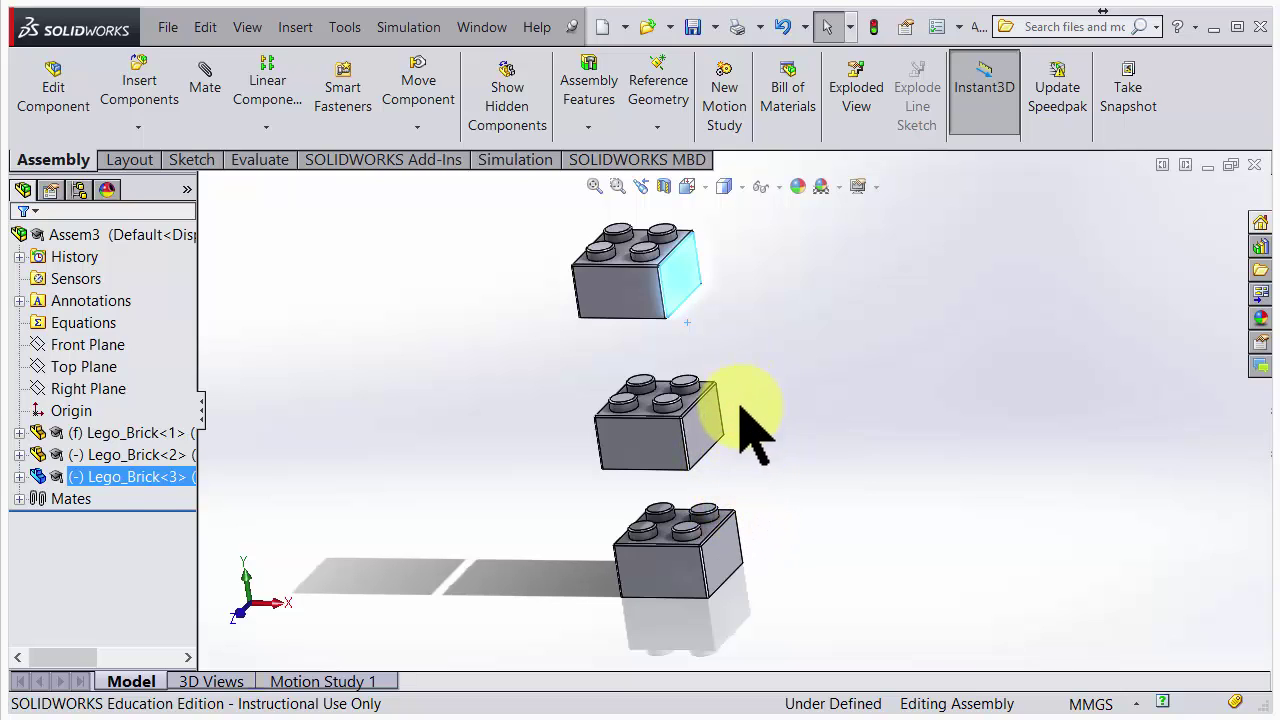
middle_drag(745, 408, 595, 475)
click(699, 421)
click(531, 466)
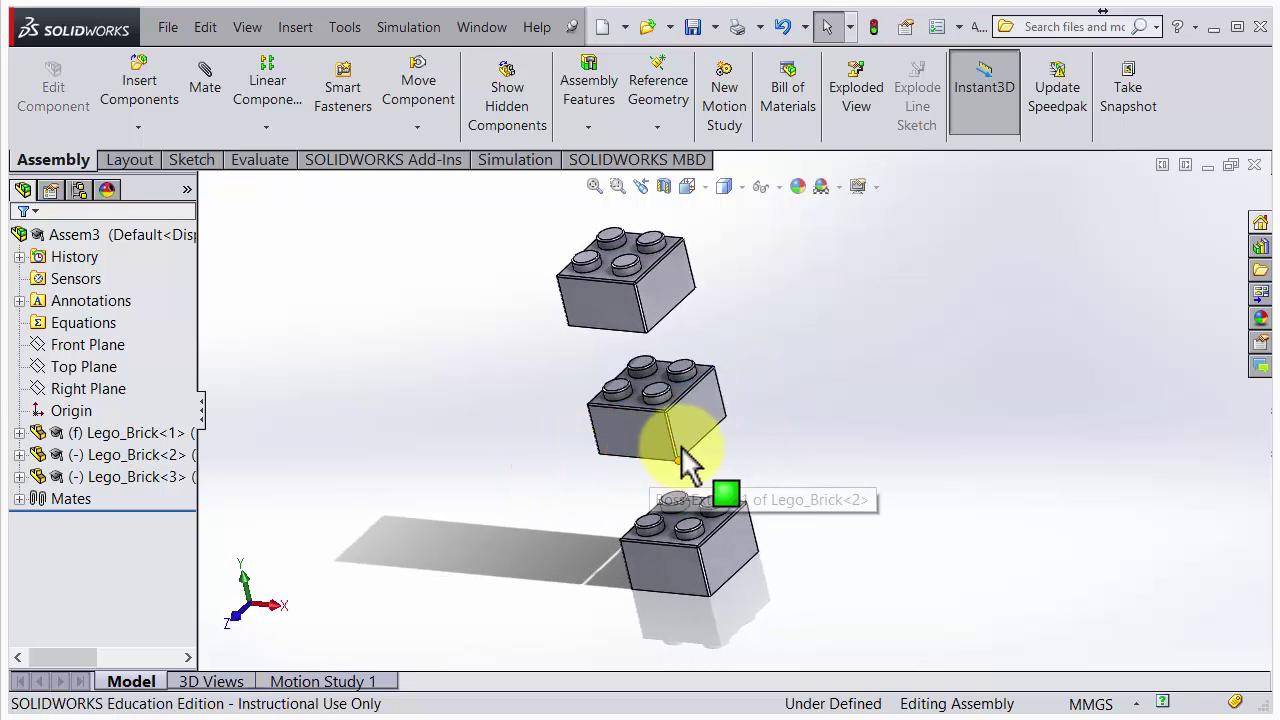
middle_drag(714, 480, 610, 680)
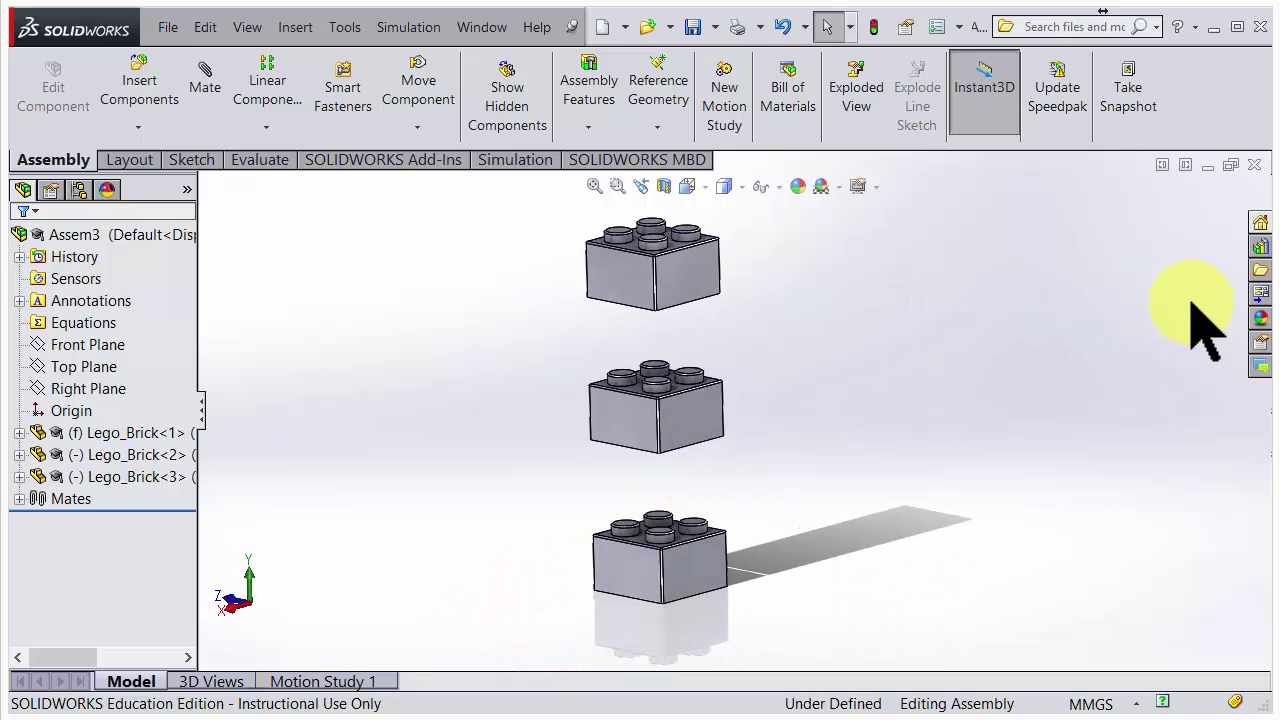
Show the Appearances(color) > Plastic > Medium Gloss swatches, scrolled down to red.
click(1260, 318)
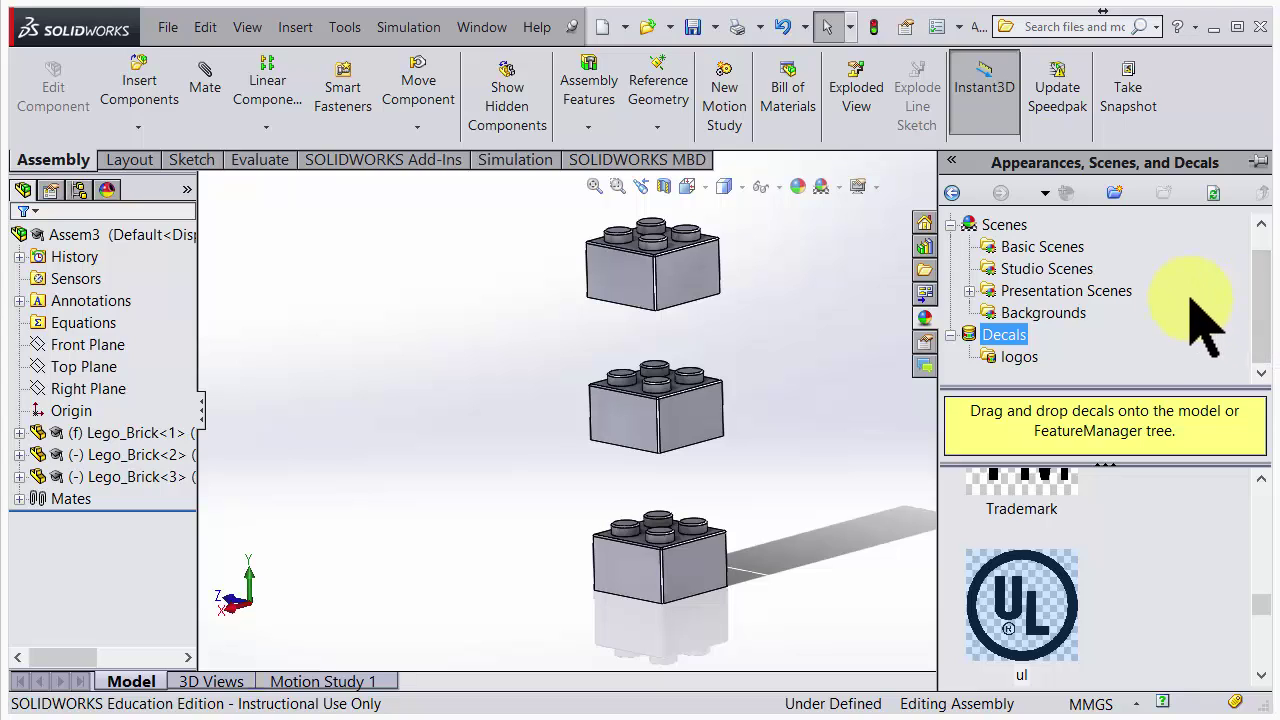
click(951, 224)
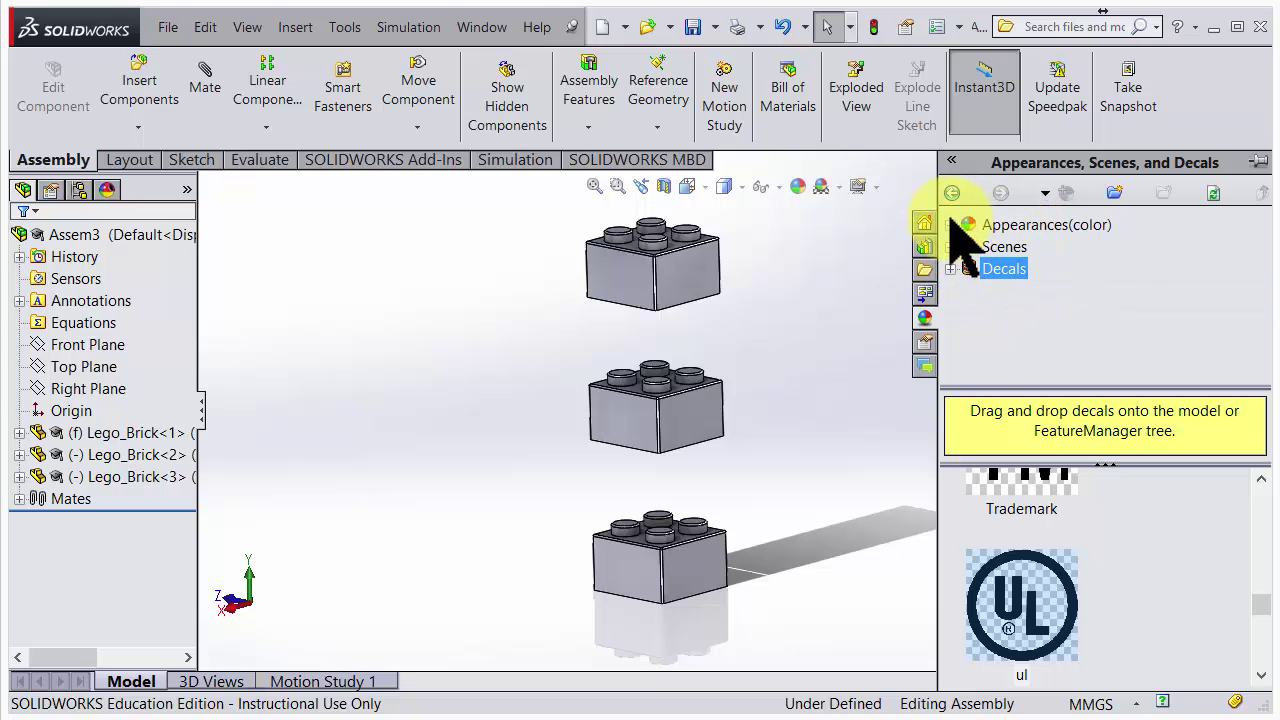
click(951, 224)
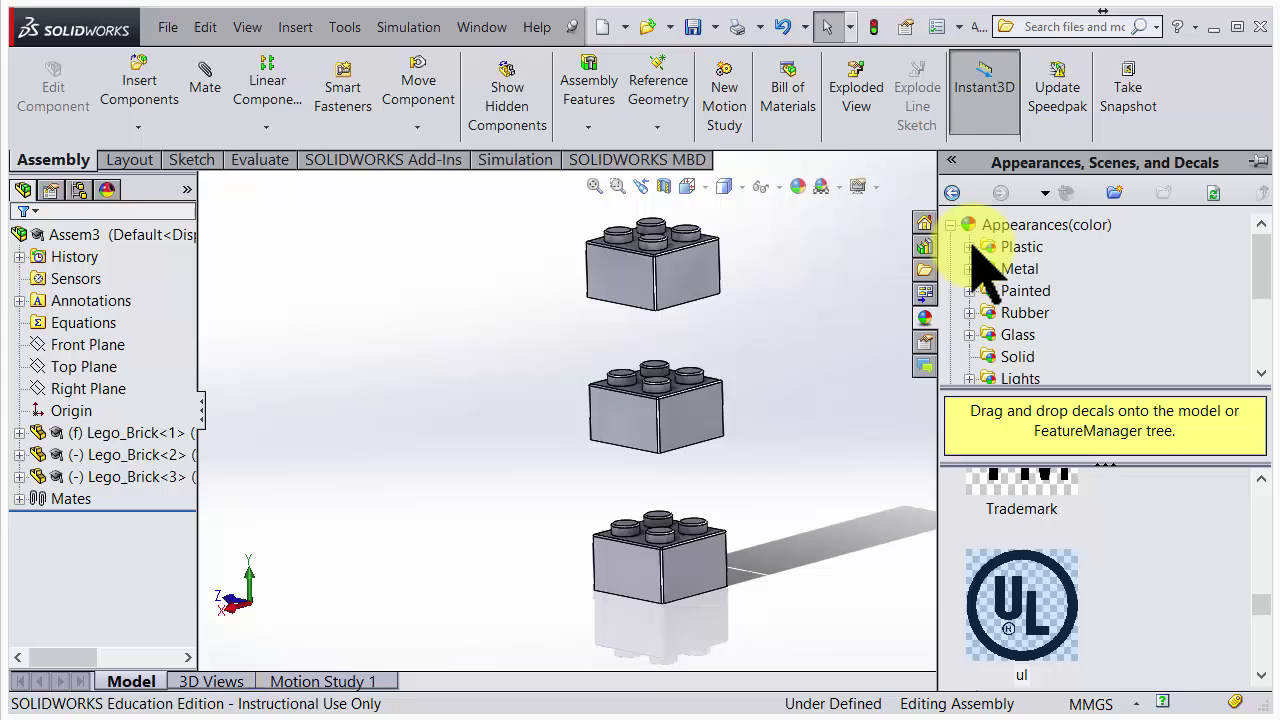
click(969, 246)
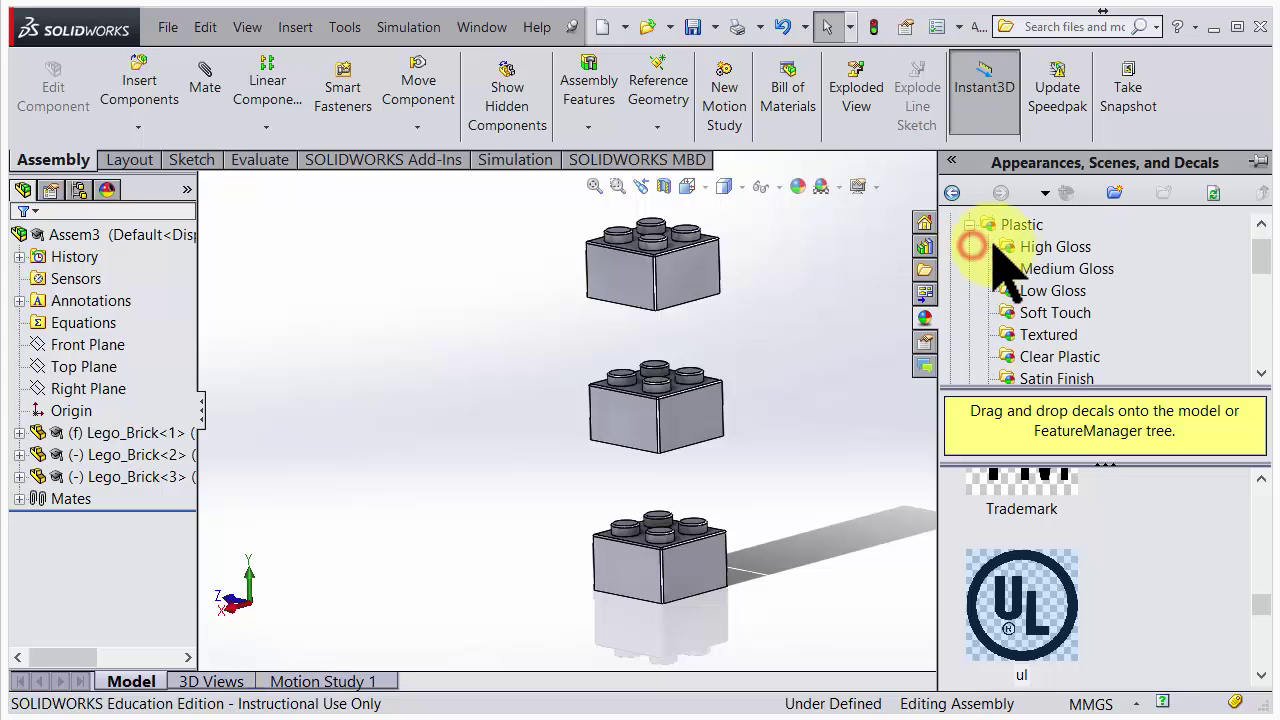
click(1038, 268)
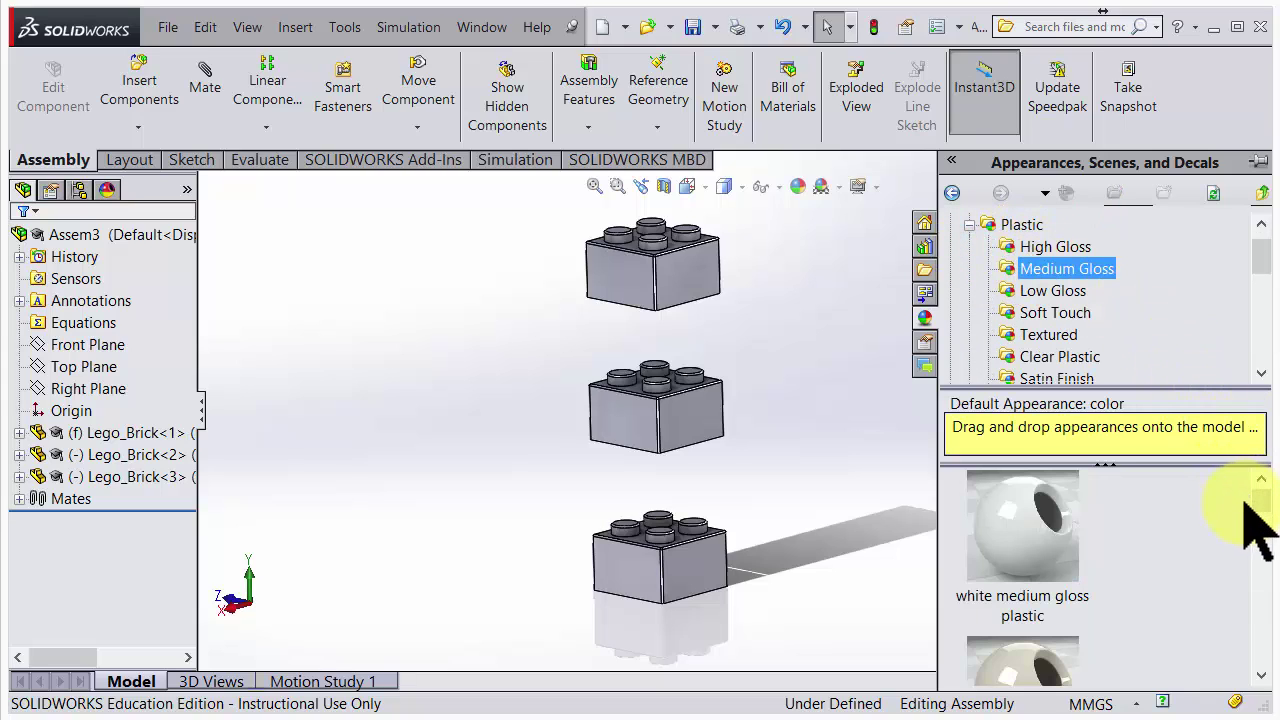
drag(1262, 503, 1245, 598)
Apply red medium gloss plastic to the bottom brick and bring the appearances library back.
drag(1035, 615, 688, 582)
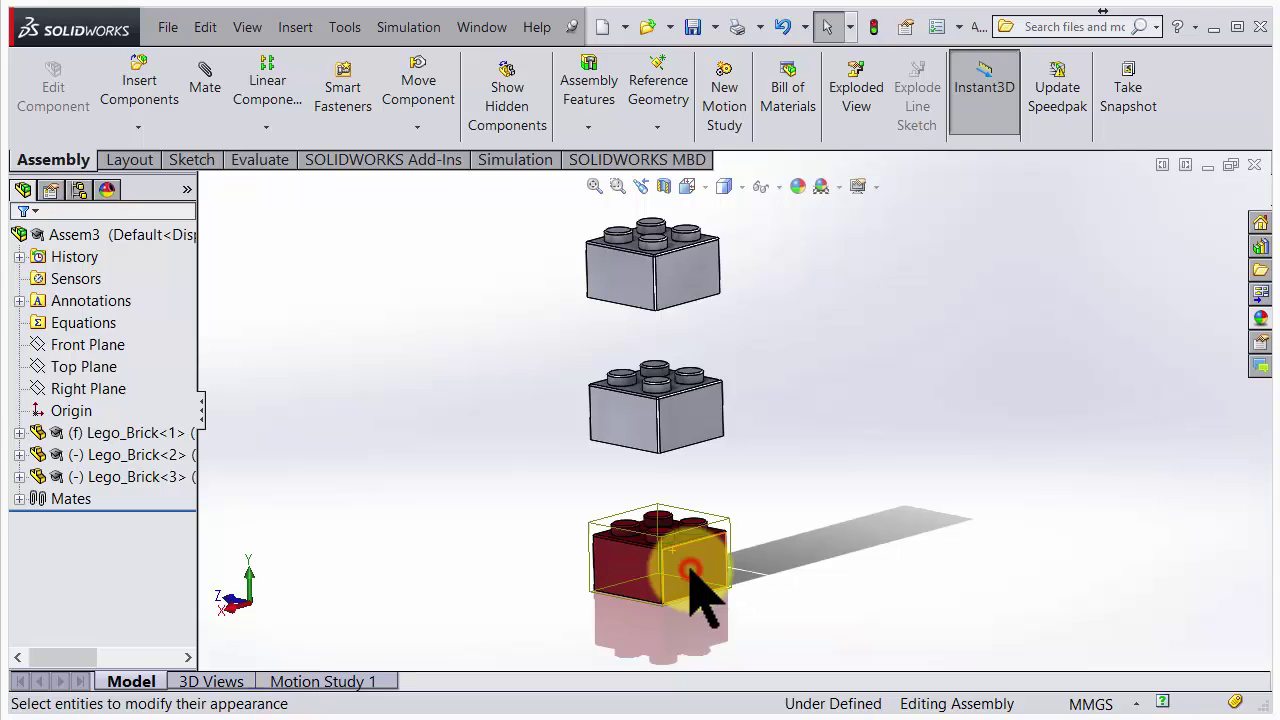
click(1260, 318)
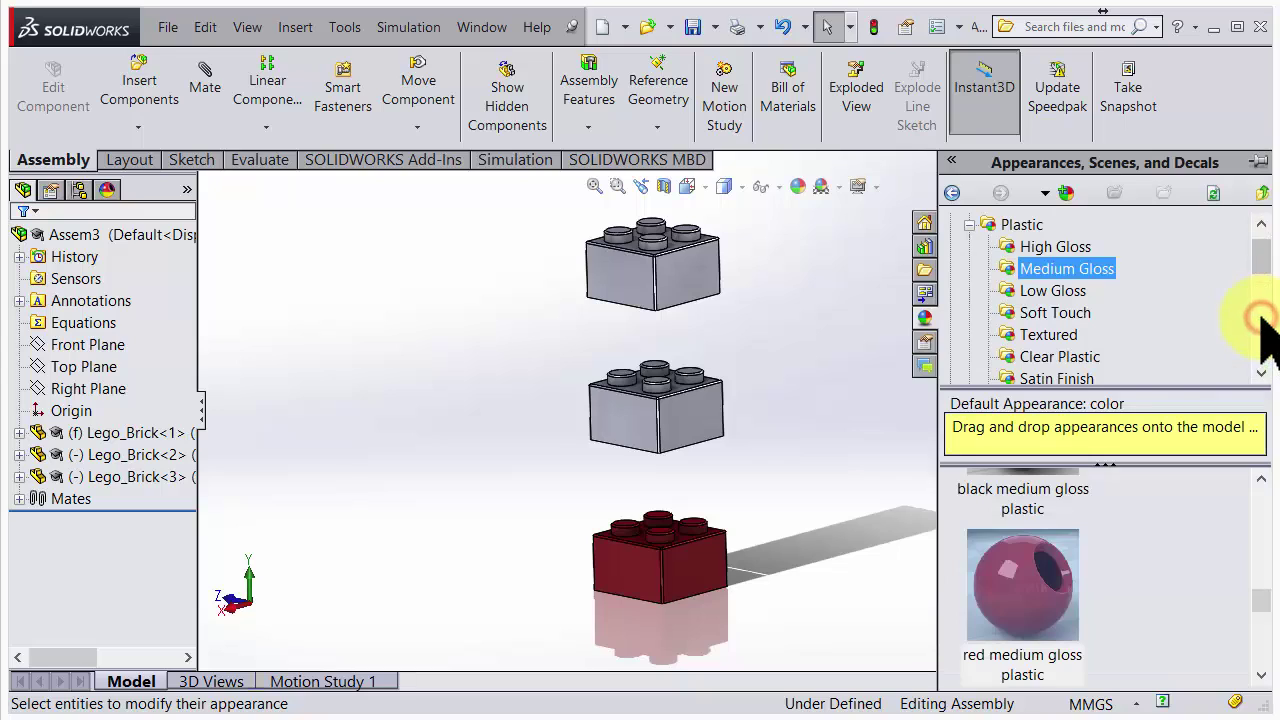
Apply green medium gloss plastic to the middle brick.
click(1259, 162)
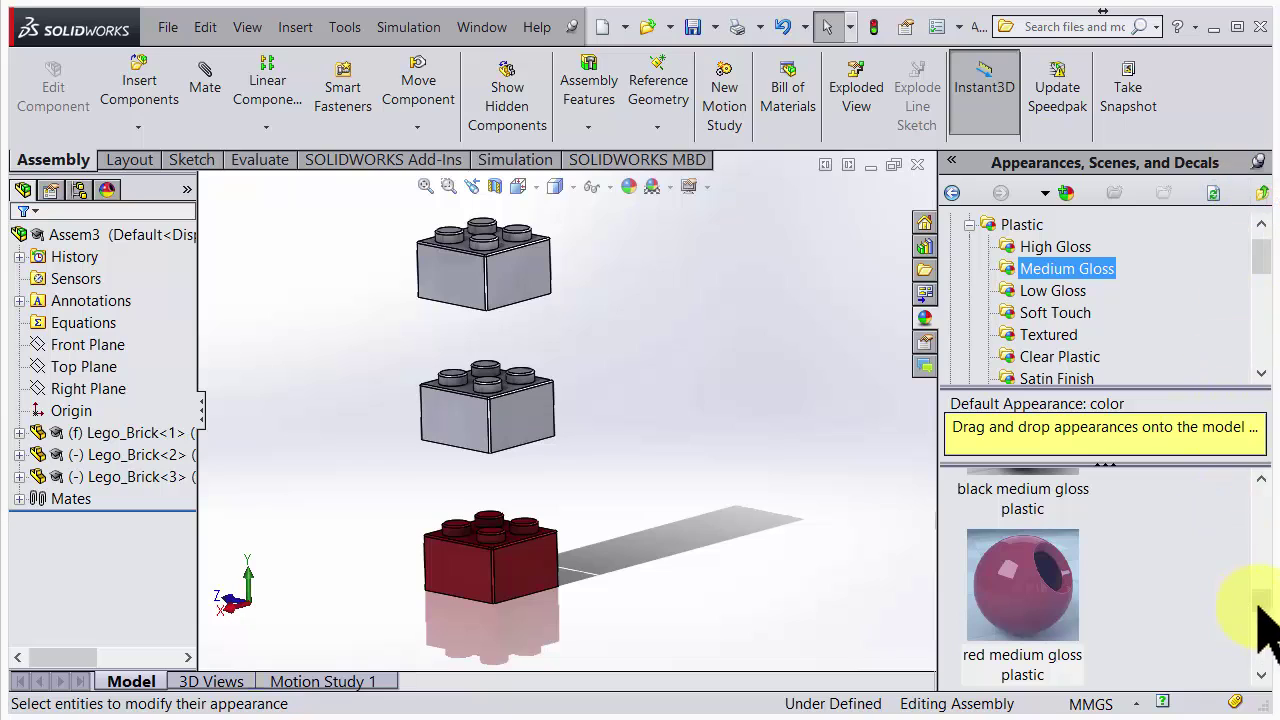
drag(1263, 601, 1260, 632)
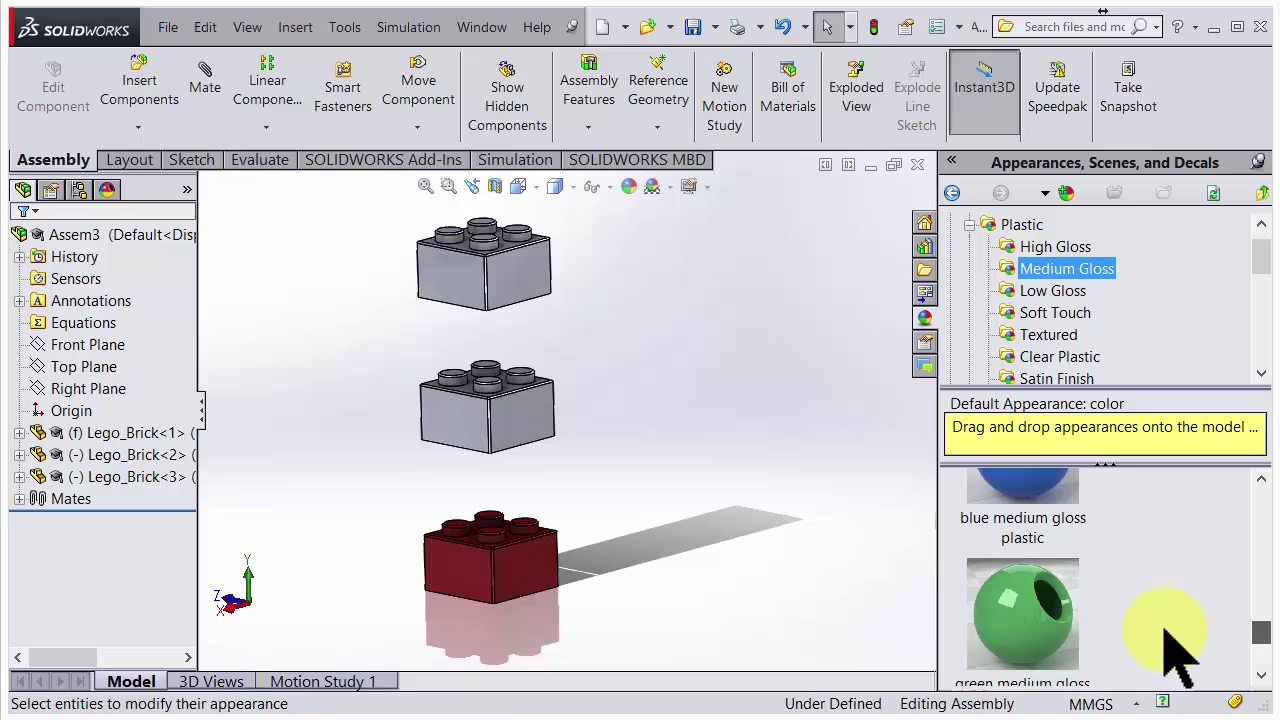
drag(1042, 630, 522, 418)
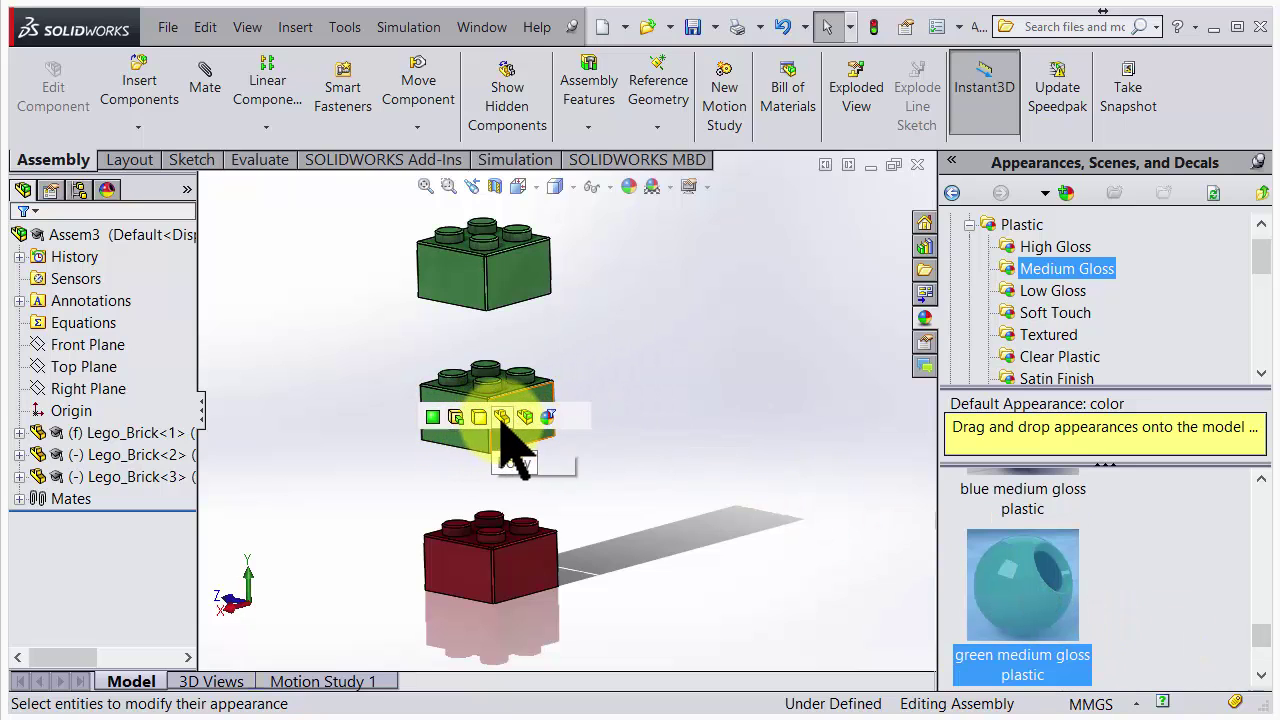
click(527, 418)
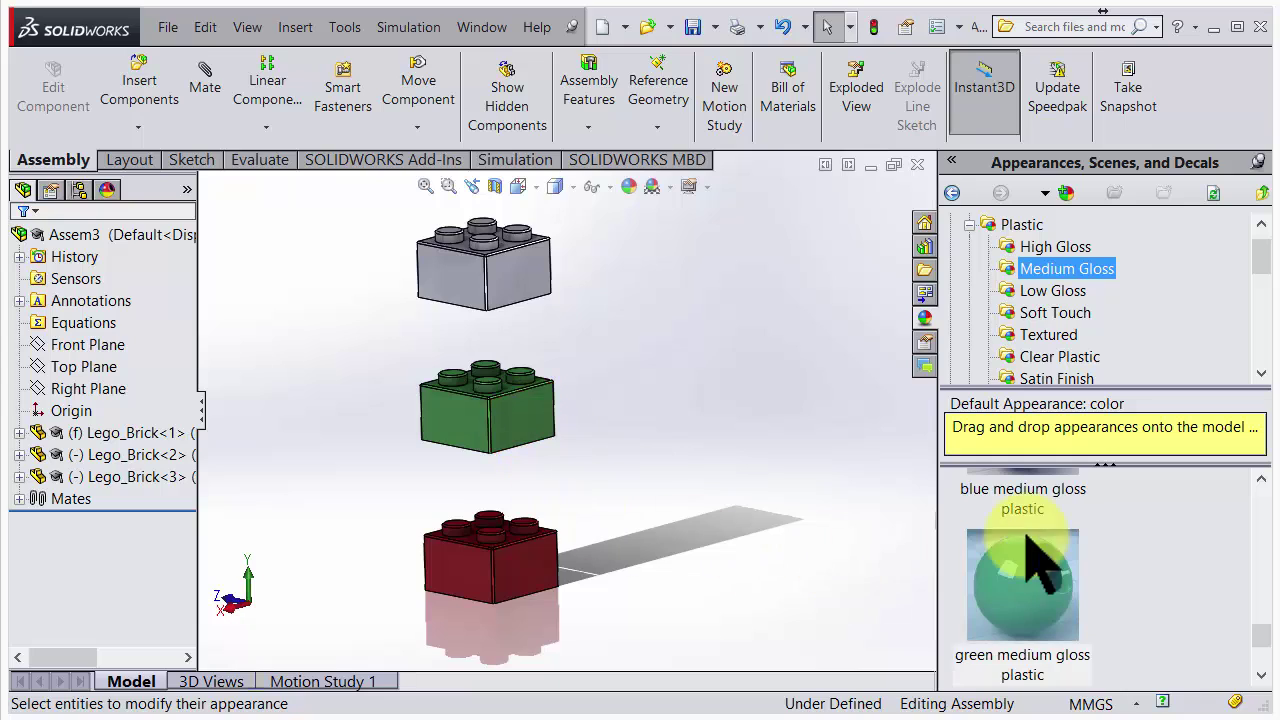
Apply yellow medium gloss plastic to the top brick.
drag(1260, 636, 1257, 663)
drag(1080, 630, 530, 290)
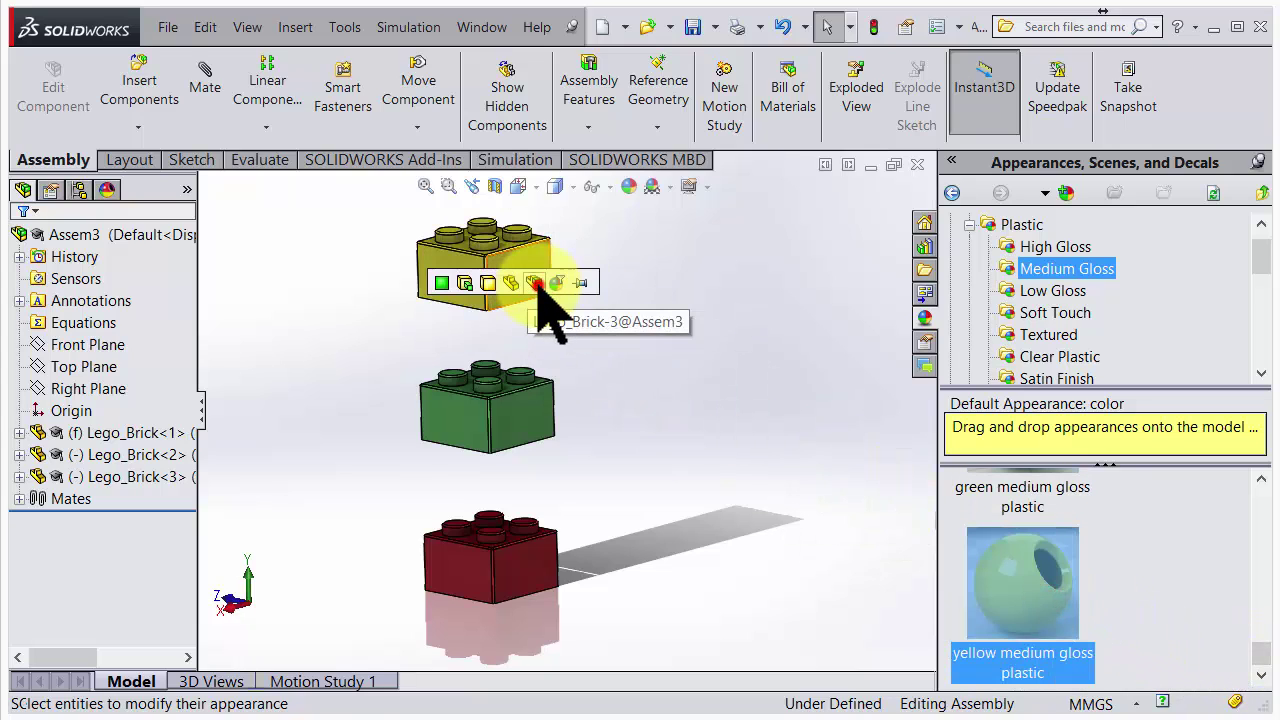
click(535, 284)
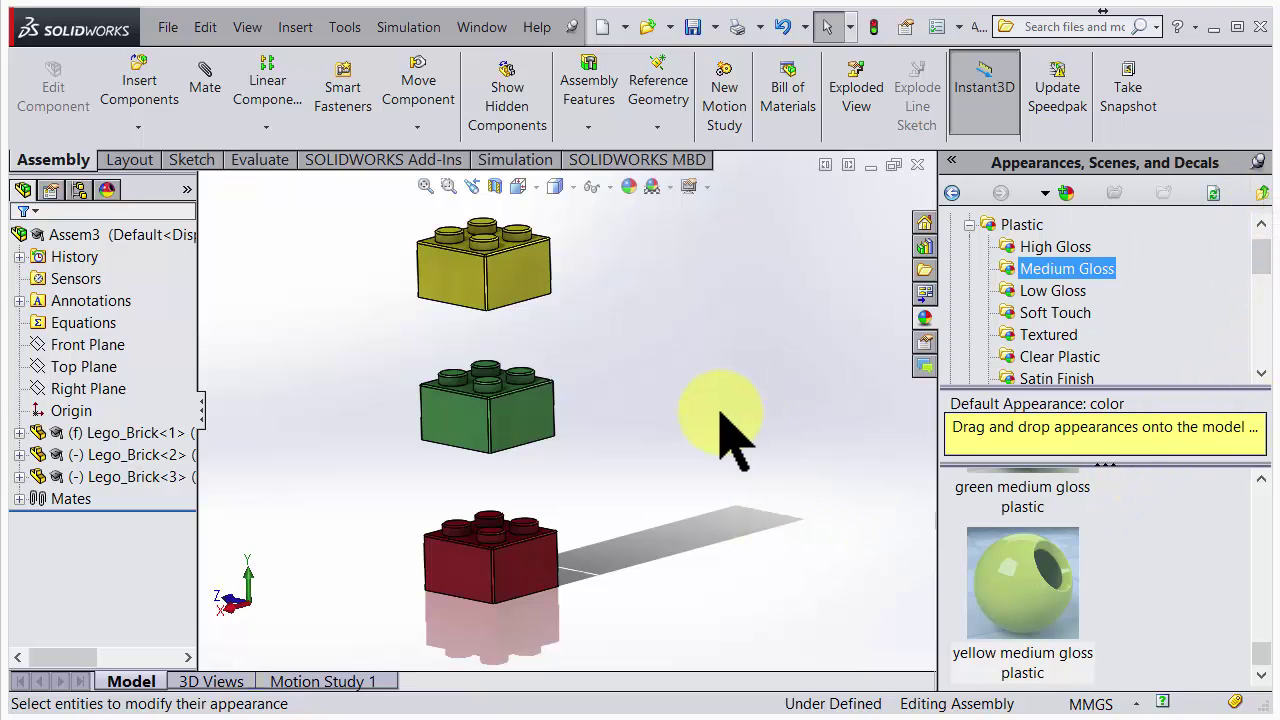
middle_drag(720, 415, 766, 400)
Drag the Warning decal from the Decals library onto the red bottom brick.
click(969, 225)
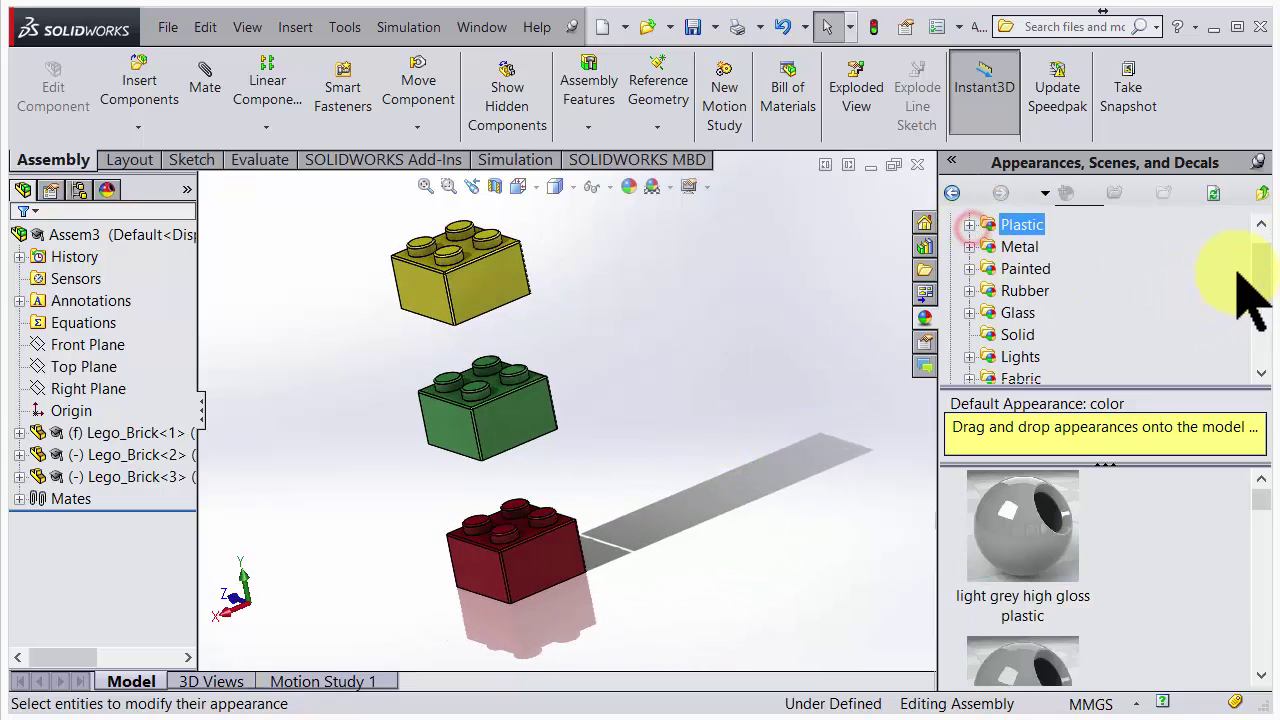
drag(1261, 268, 1261, 243)
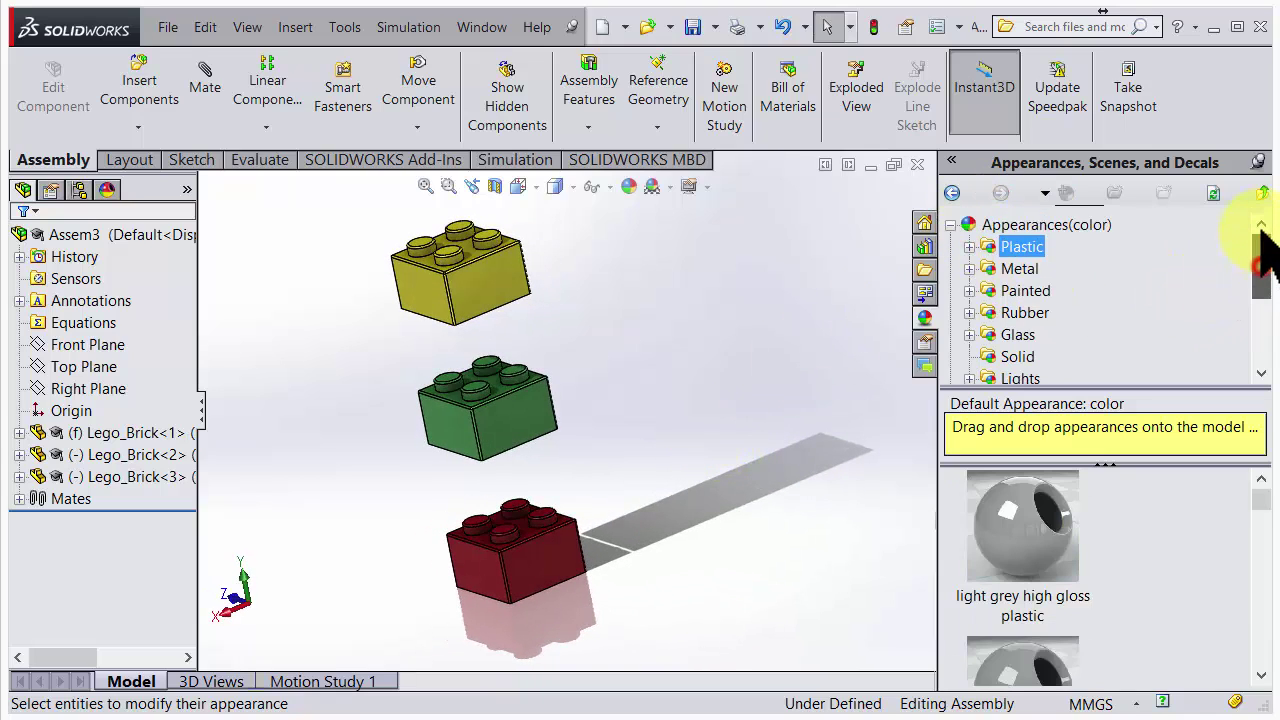
click(950, 225)
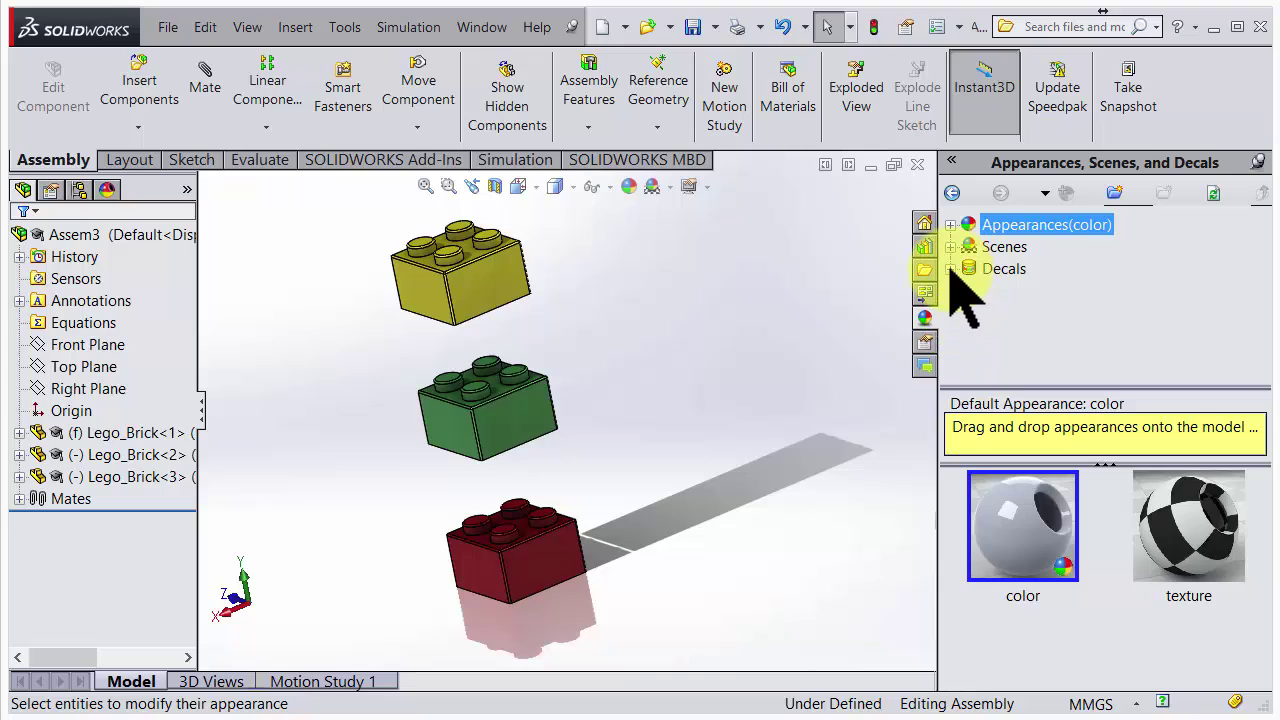
click(1018, 269)
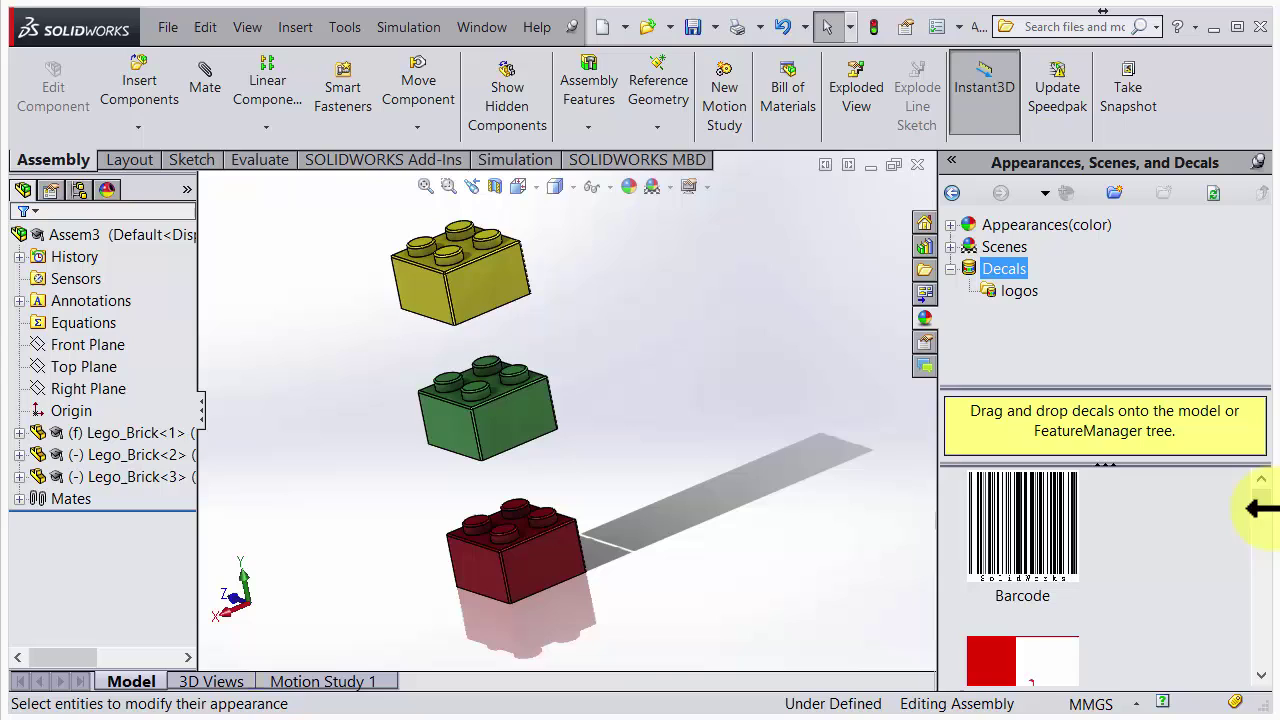
drag(1264, 498, 1264, 636)
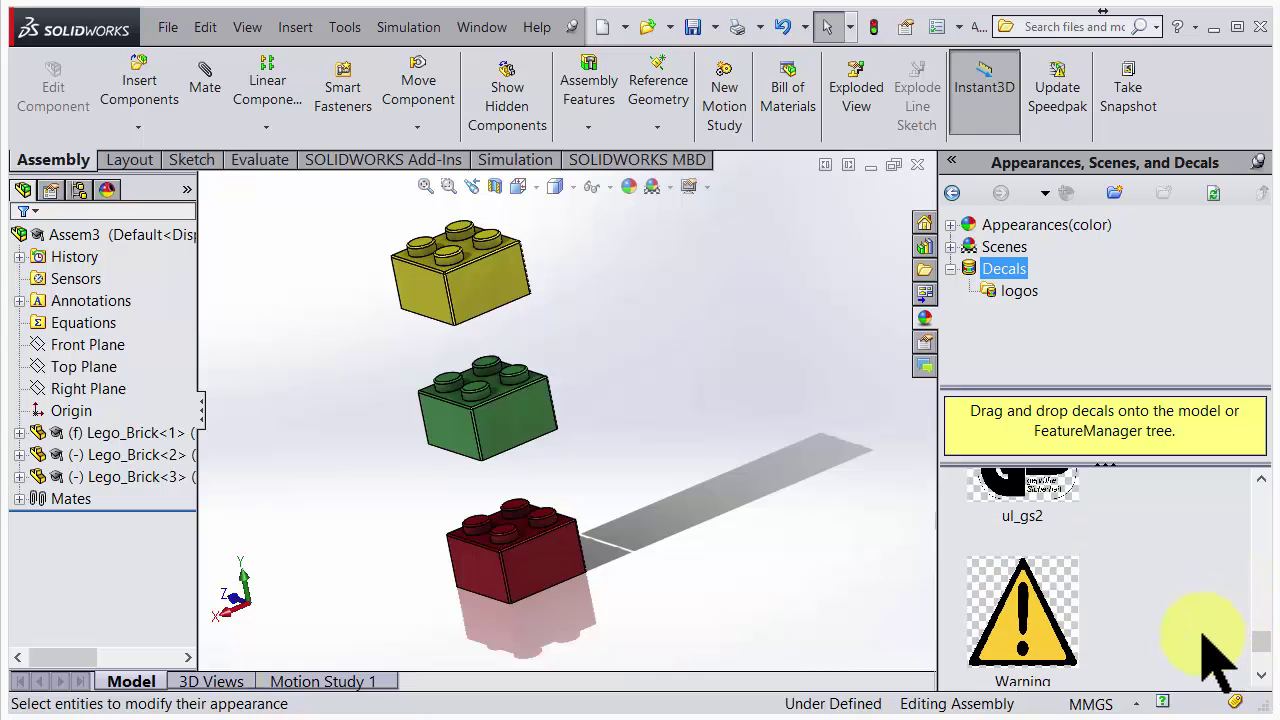
drag(1022, 615, 532, 570)
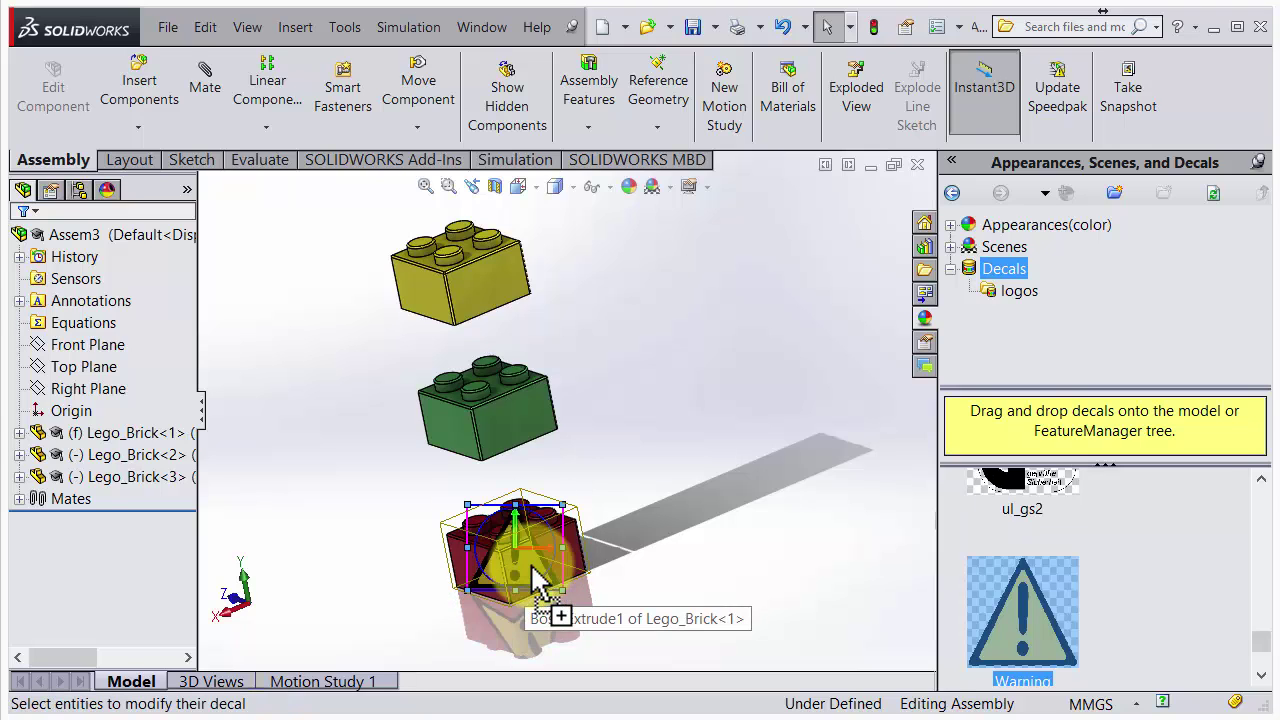
Drop the Warning decal onto the red brick's front face again from a closer angle.
scroll(514, 566, up, 3)
scroll(574, 349, down, 6)
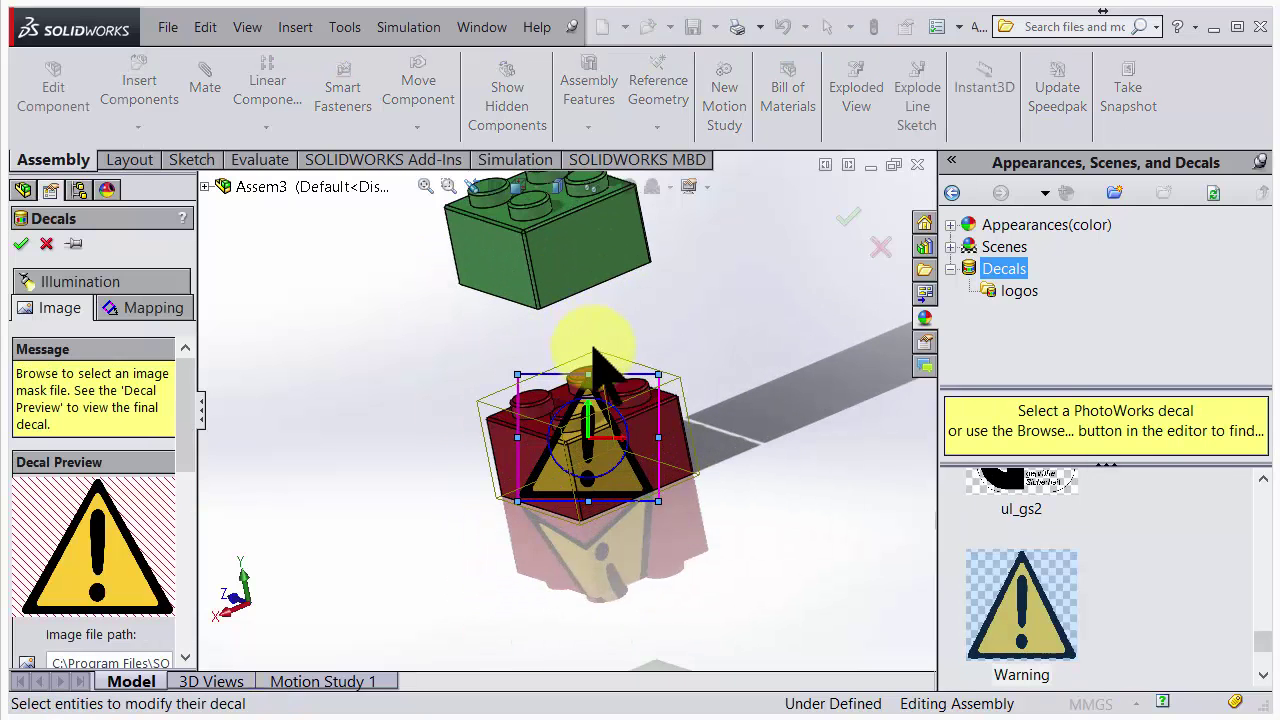
scroll(597, 360, down, 2)
scroll(725, 578, down, 1)
scroll(665, 530, up, 1)
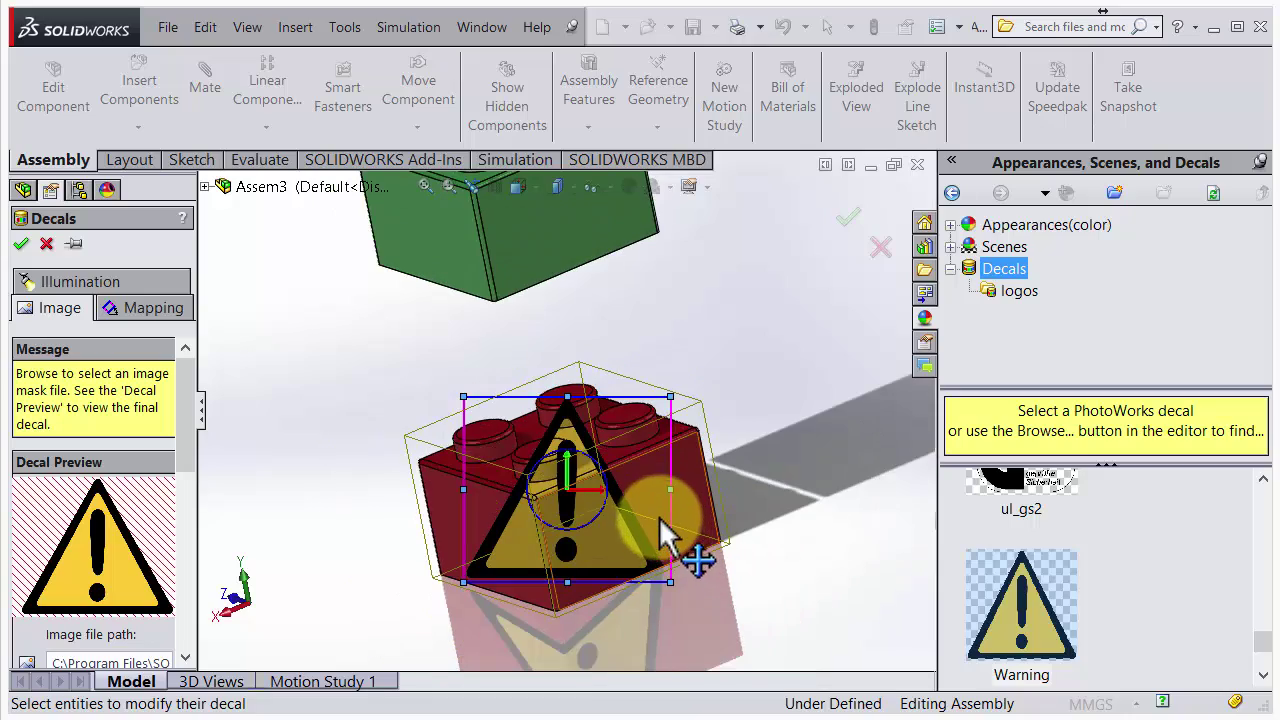
right_drag(665, 535, 690, 545)
middle_drag(690, 545, 750, 522)
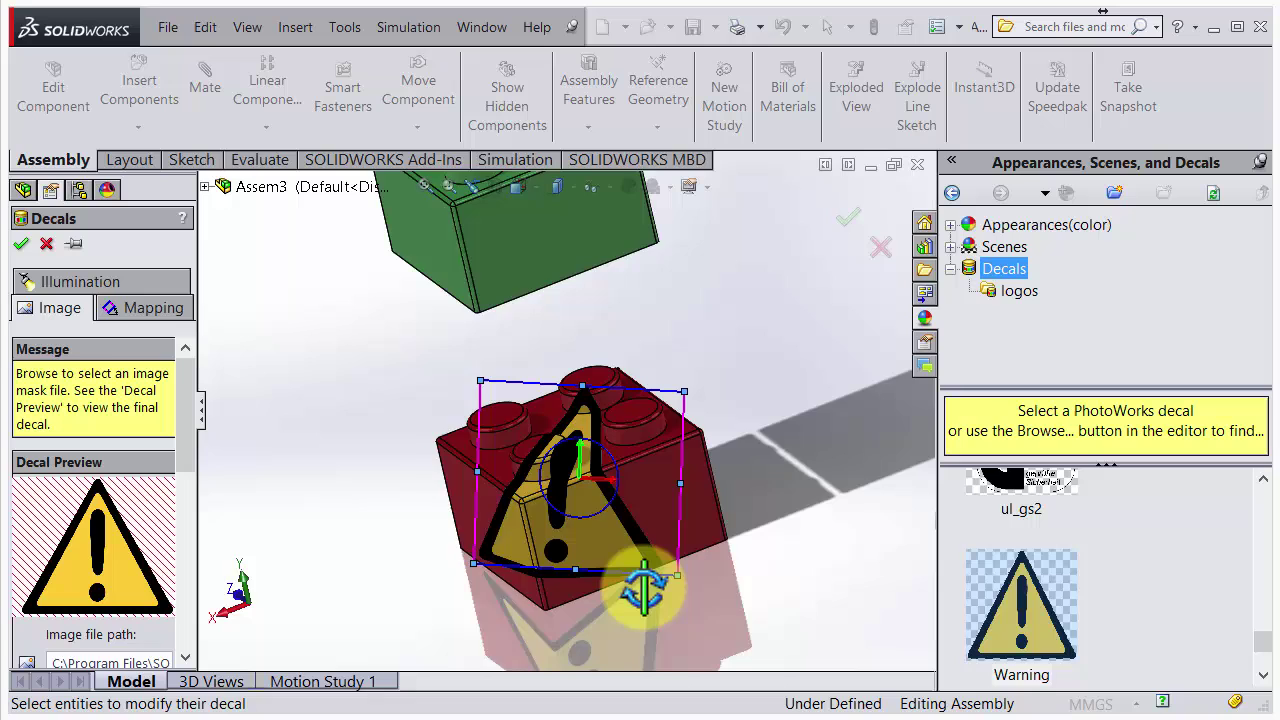
middle_drag(643, 590, 623, 534)
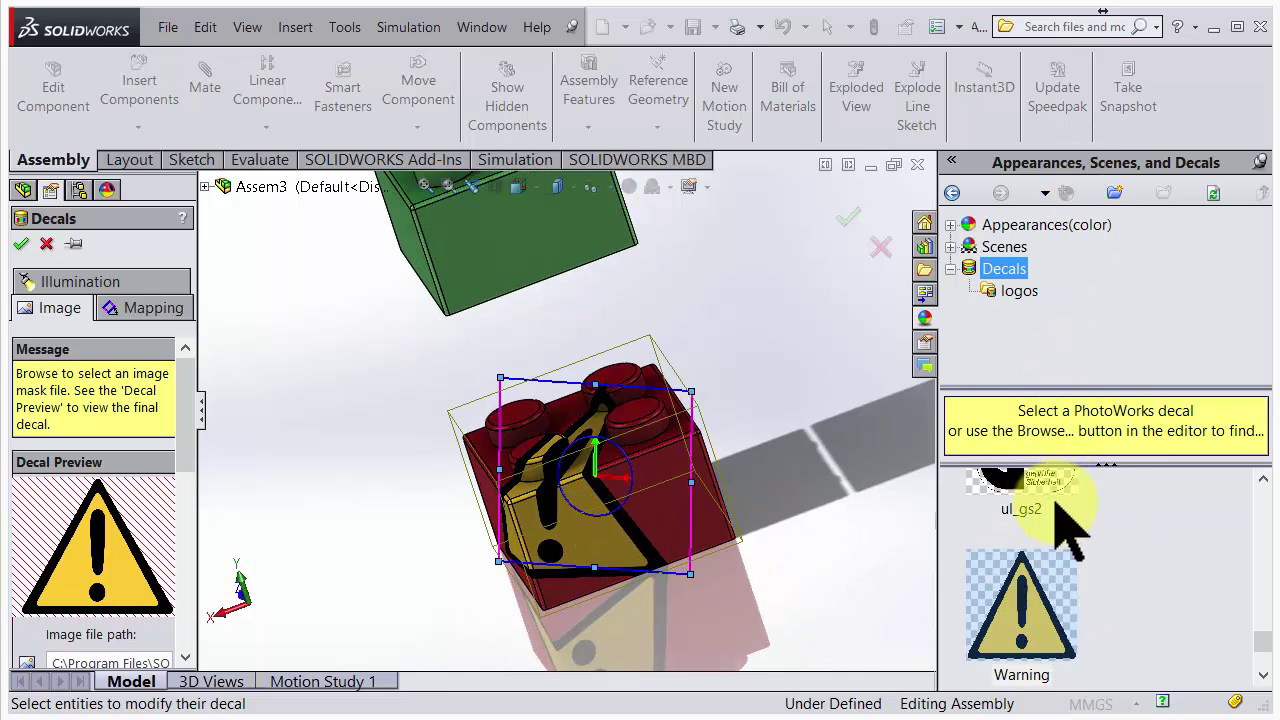
drag(1032, 558, 640, 485)
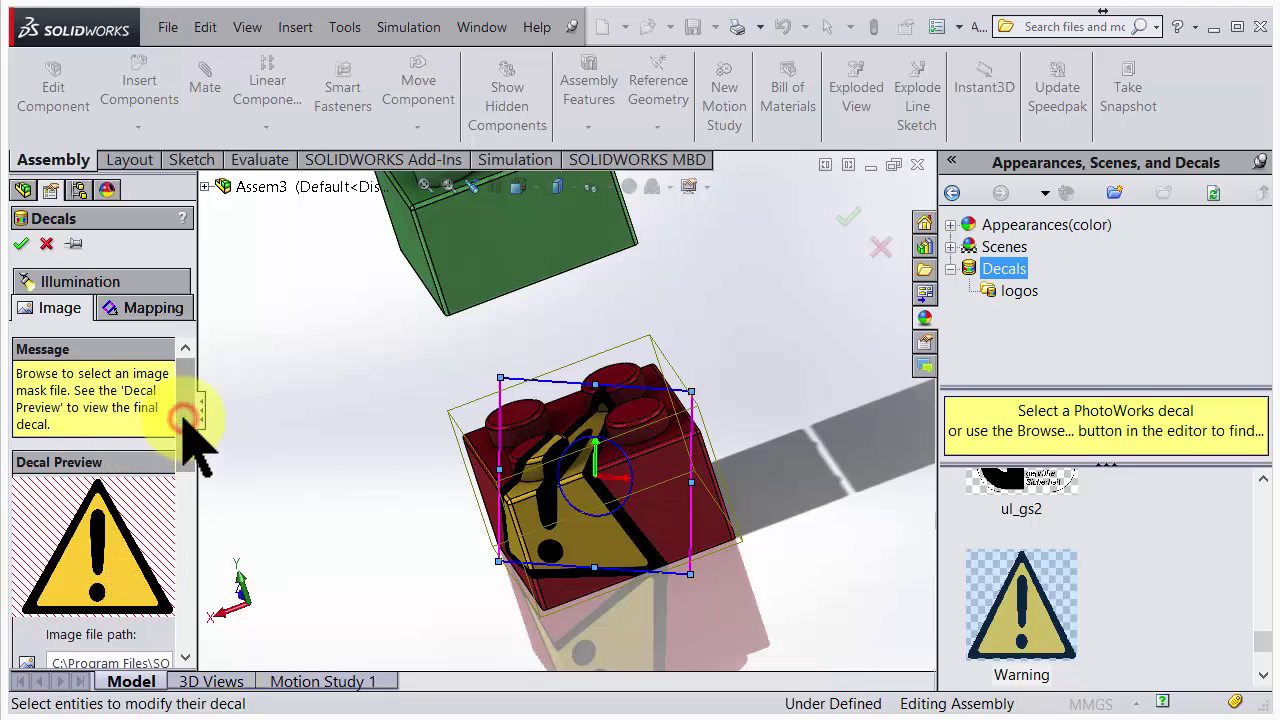
drag(183, 418, 183, 345)
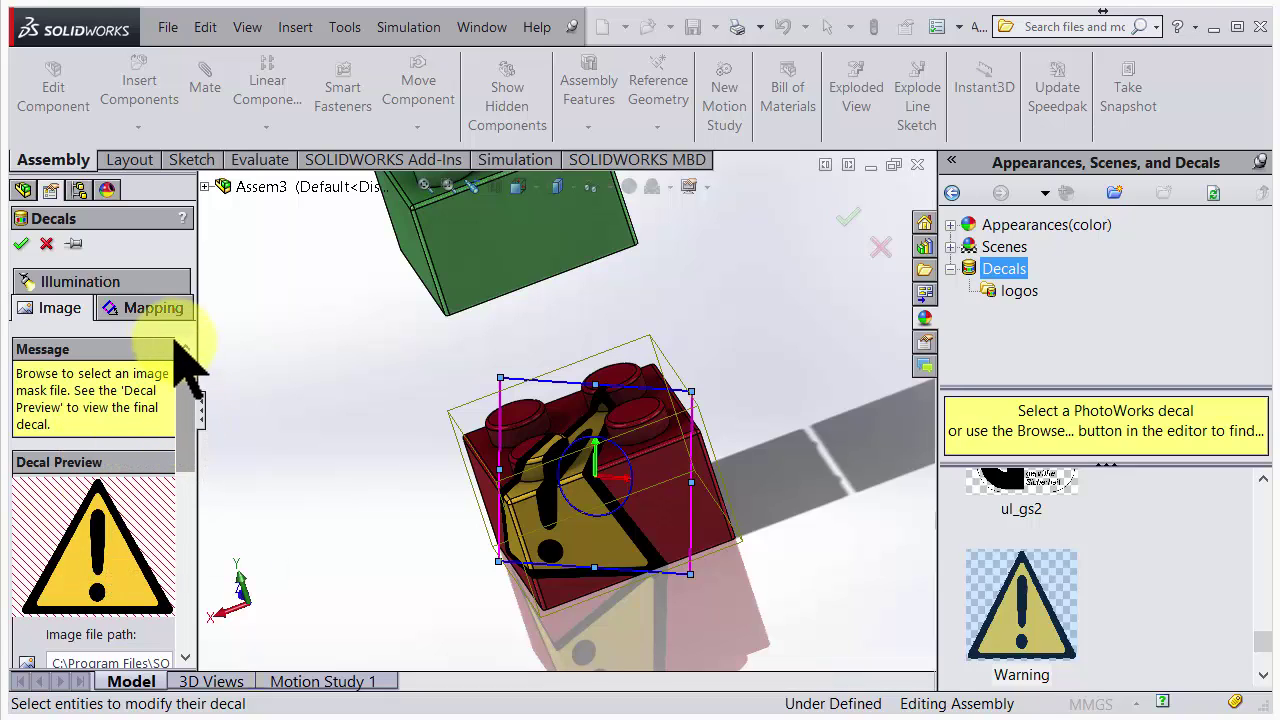
Project the Warning decal along XY, centre it on the red brick's front face, and accept.
click(140, 309)
scroll(191, 400, down, 5)
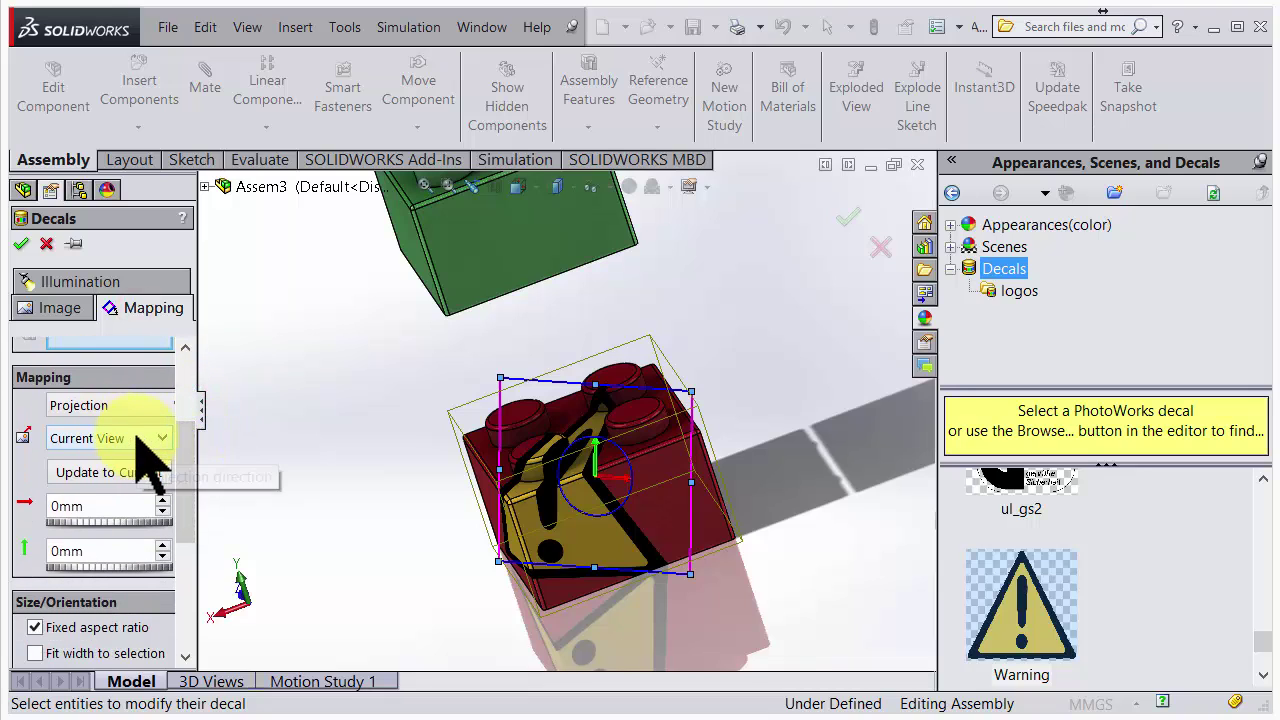
click(140, 438)
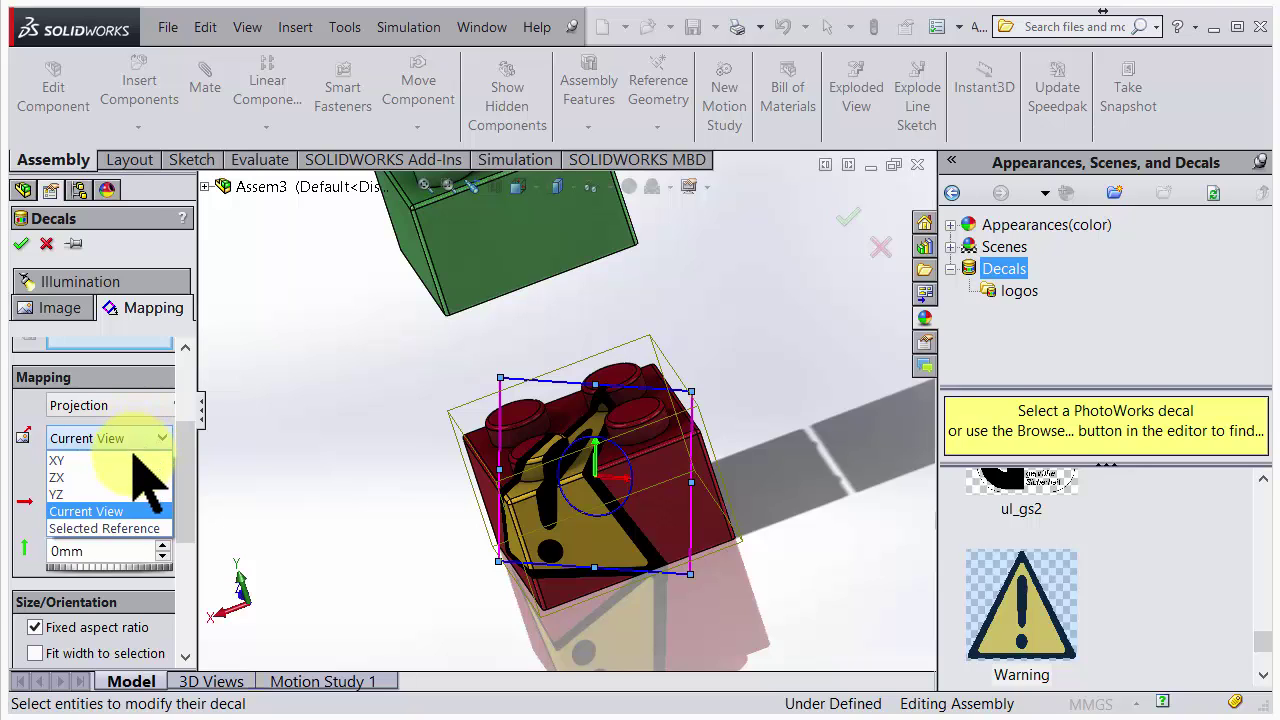
click(134, 460)
middle_drag(423, 563, 447, 508)
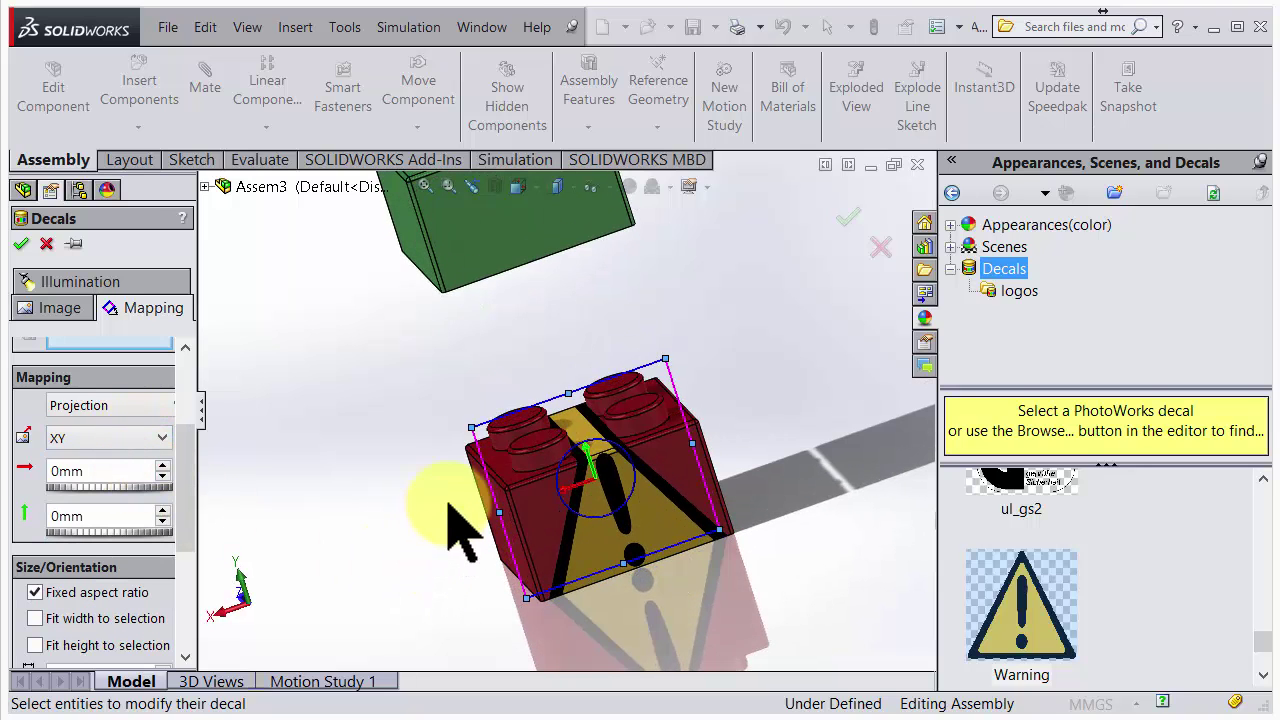
drag(472, 430, 603, 514)
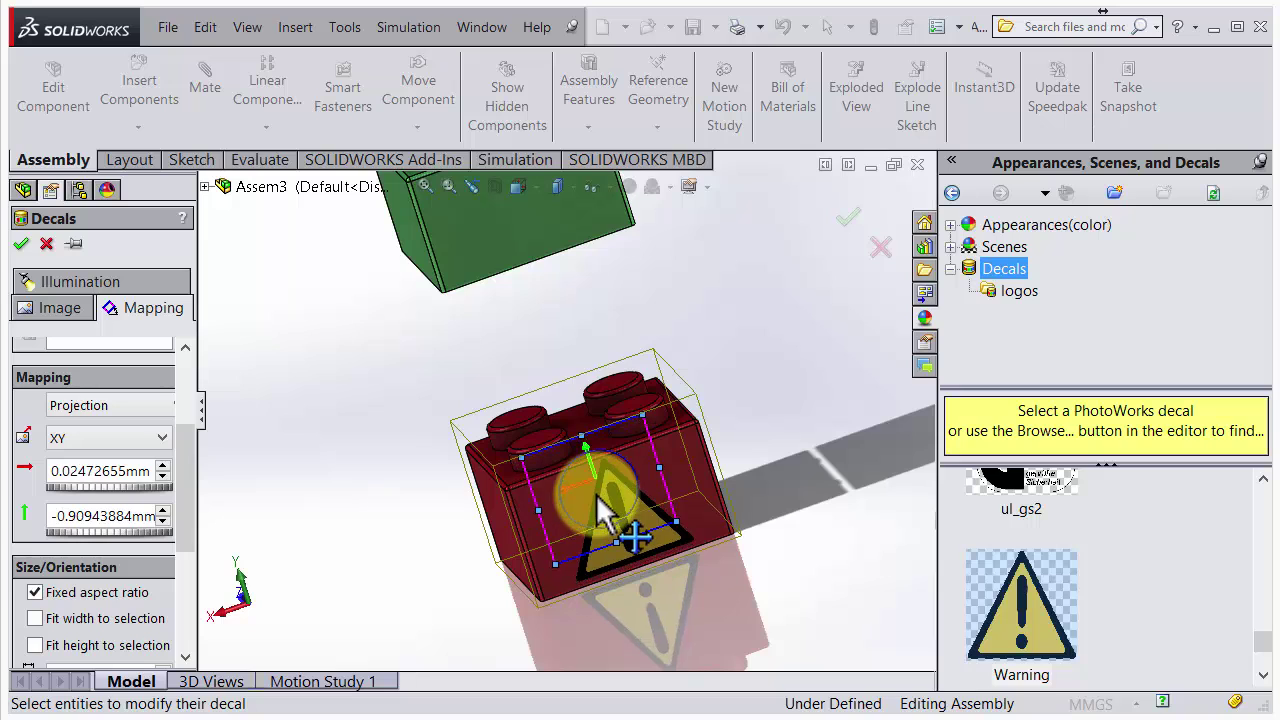
click(21, 243)
mouse_move(428, 575)
right_down()
mouse_move(462, 558)
mouse_move(406, 572)
right_up()
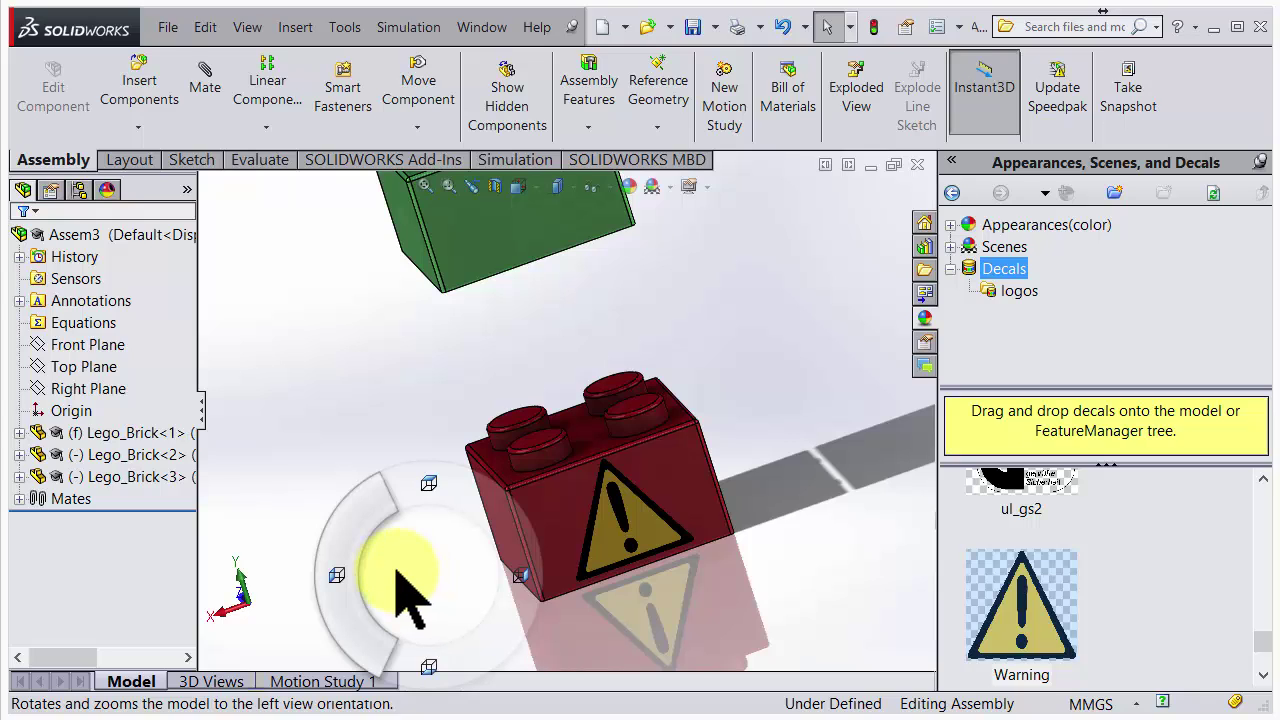
mouse_move(406, 590)
right_down()
mouse_move(440, 605)
mouse_move(424, 580)
right_up()
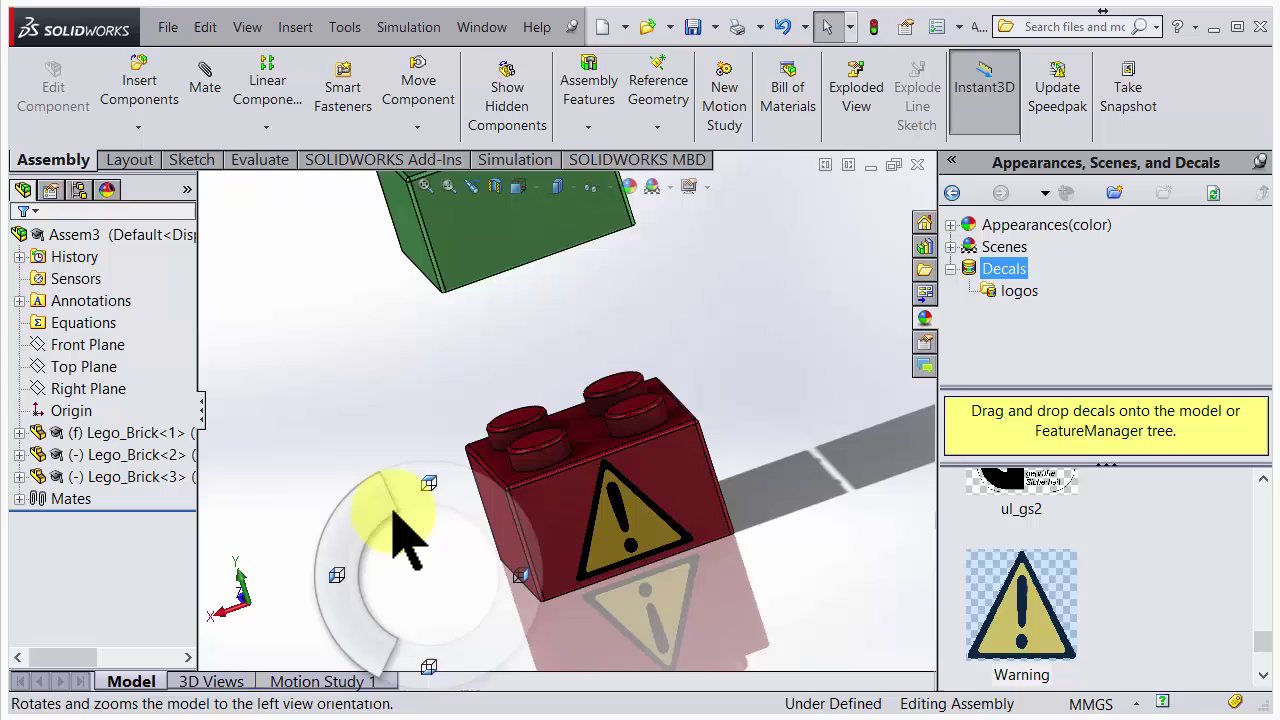
right_drag(393, 512, 406, 486)
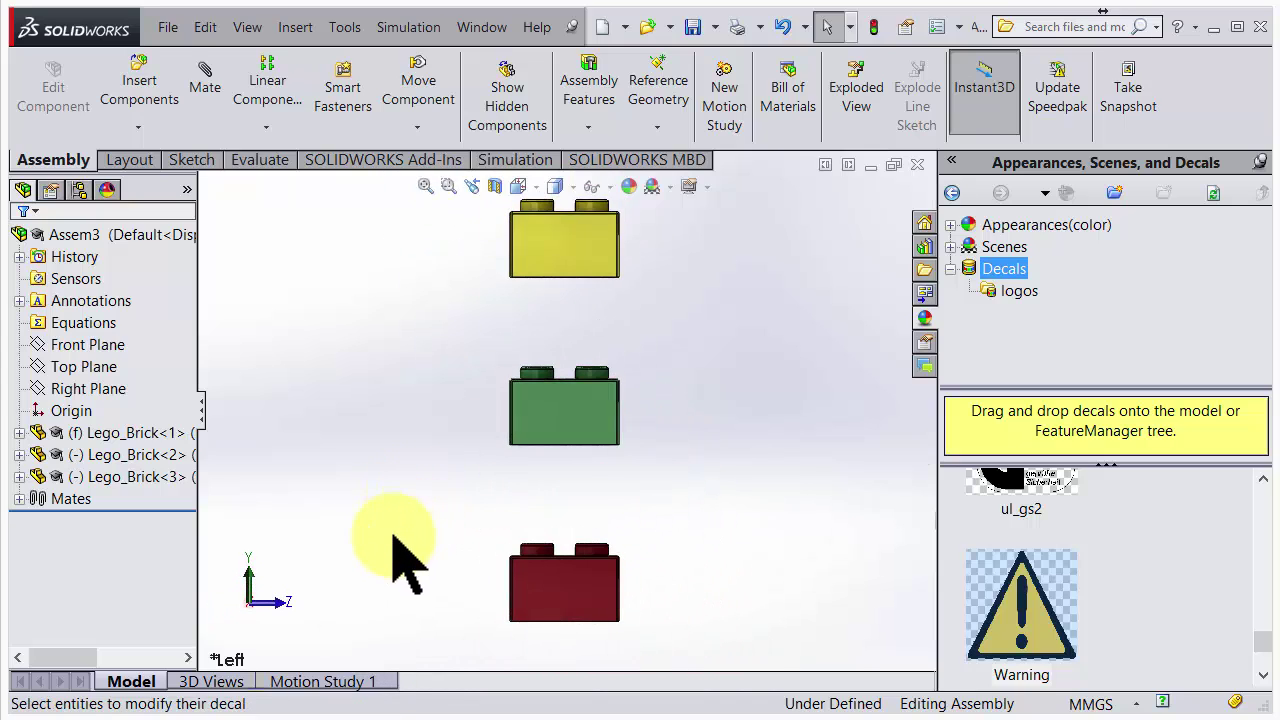
right_drag(397, 537, 420, 605)
drag(417, 608, 428, 553)
click(428, 553)
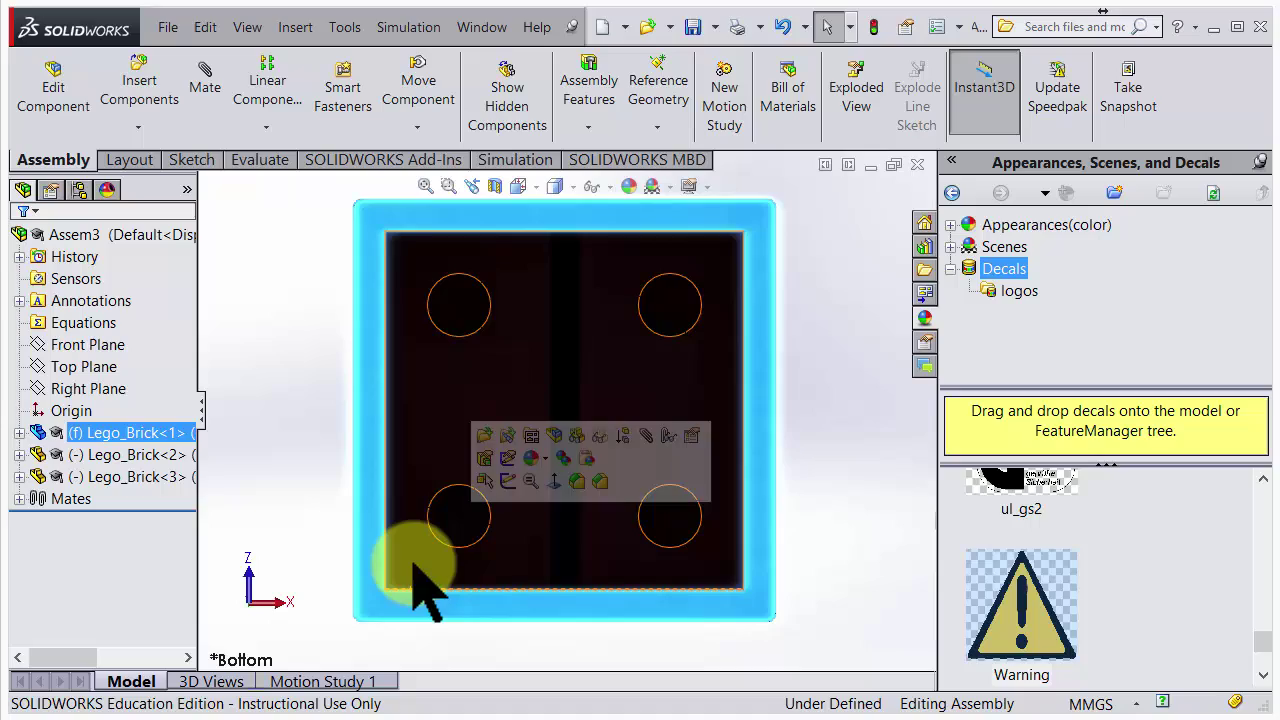
scroll(414, 566, up, 3)
middle_drag(414, 566, 457, 529)
scroll(491, 486, up, 3)
middle_drag(513, 380, 397, 545)
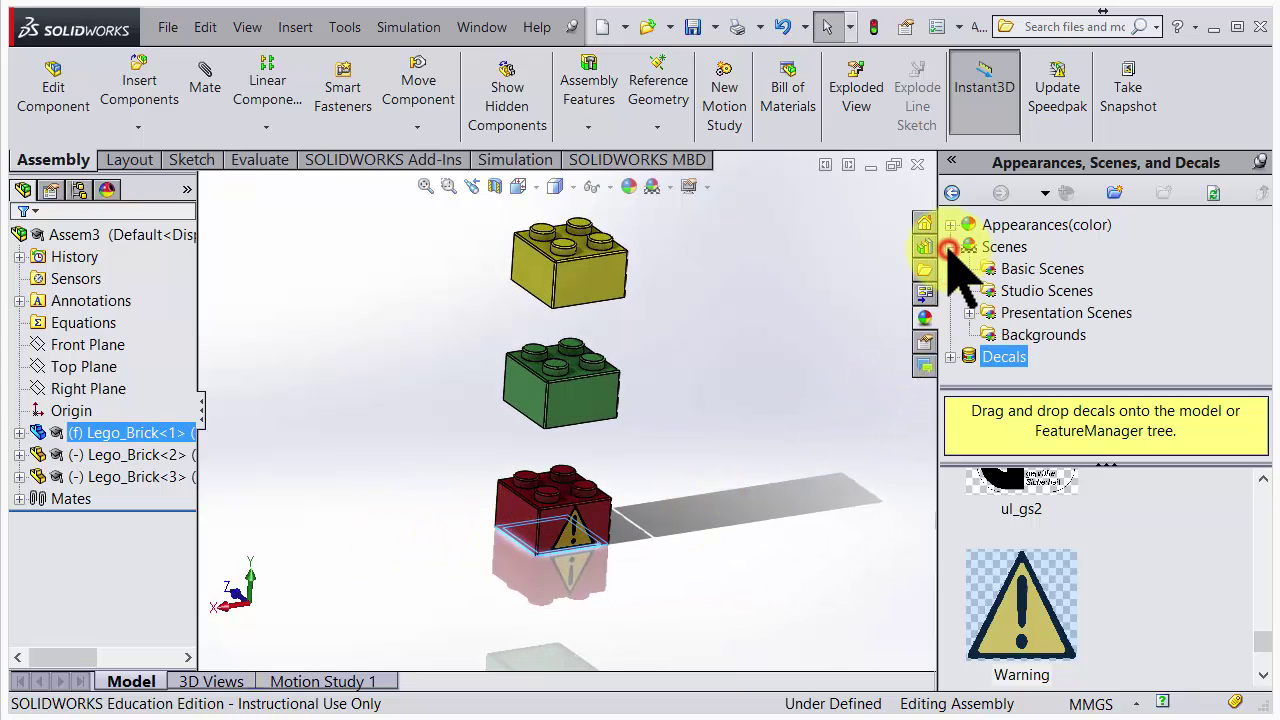
Try the 3 Point Blue and 3 Point Beige basic scenes behind the bricks.
click(1004, 248)
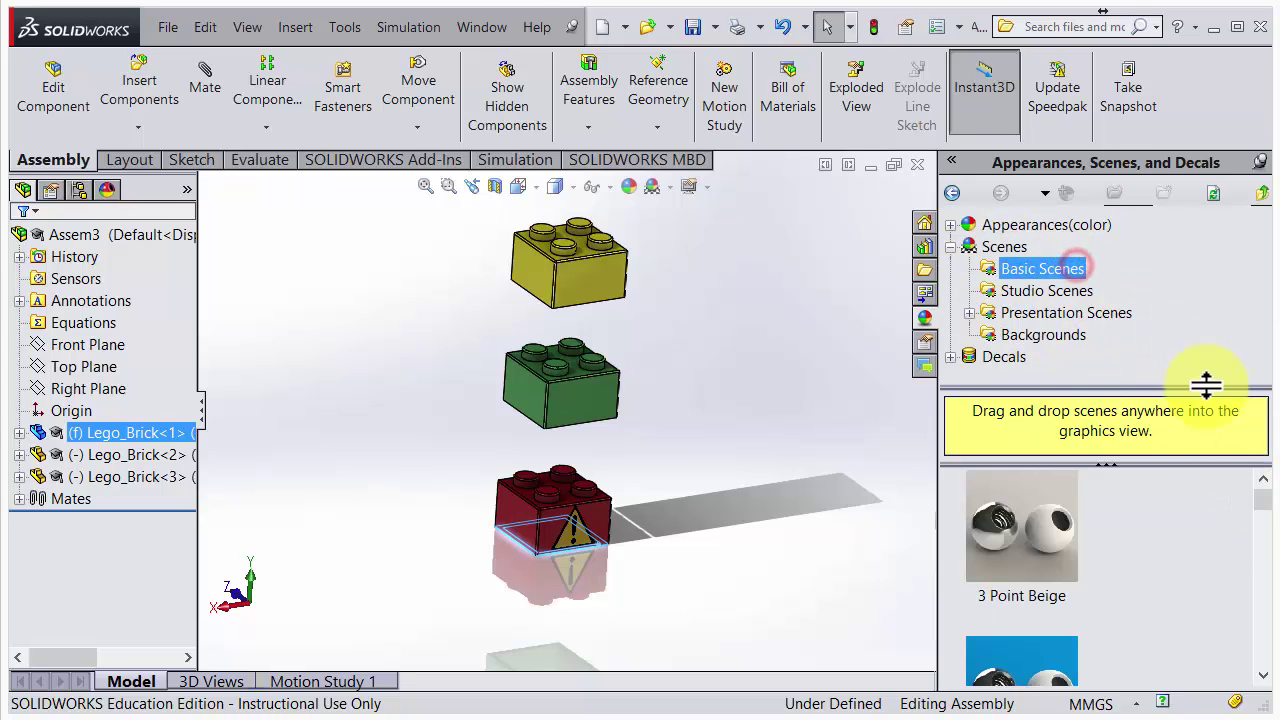
mouse_move(1261, 506)
mouse_down()
mouse_move(1255, 548)
mouse_move(1257, 513)
mouse_up()
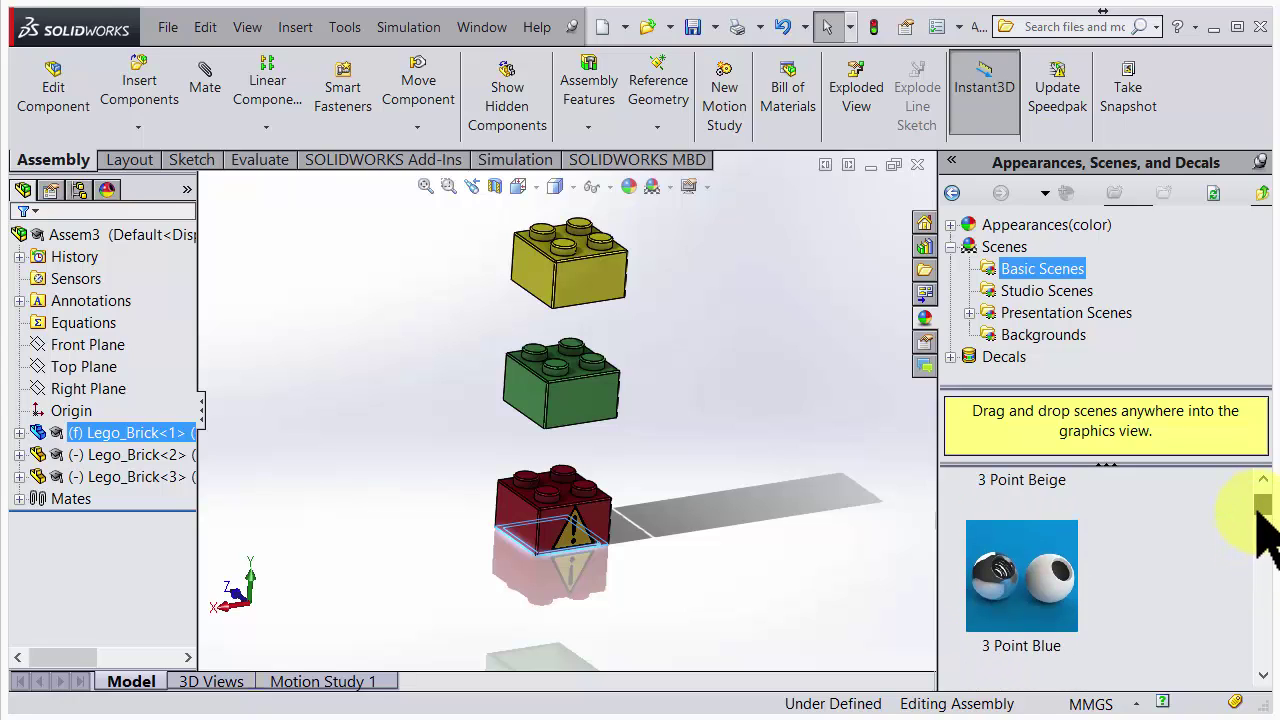
drag(1040, 560, 779, 376)
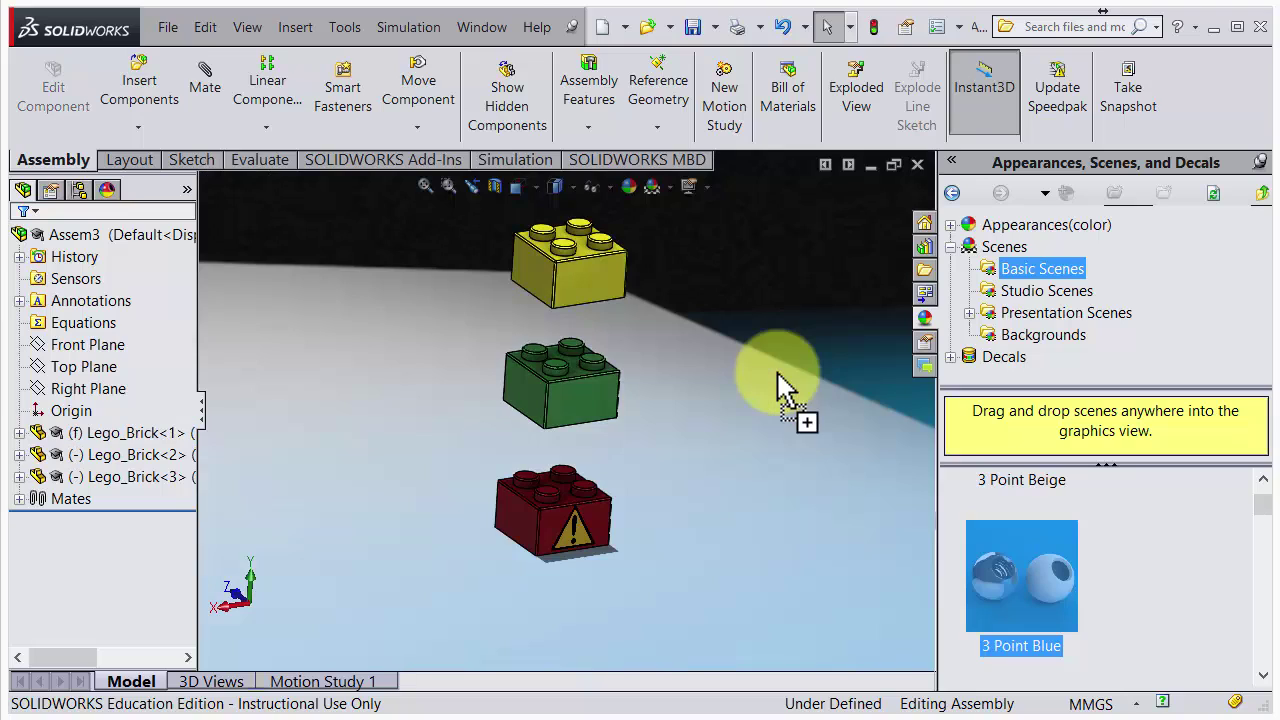
drag(1263, 512, 1257, 492)
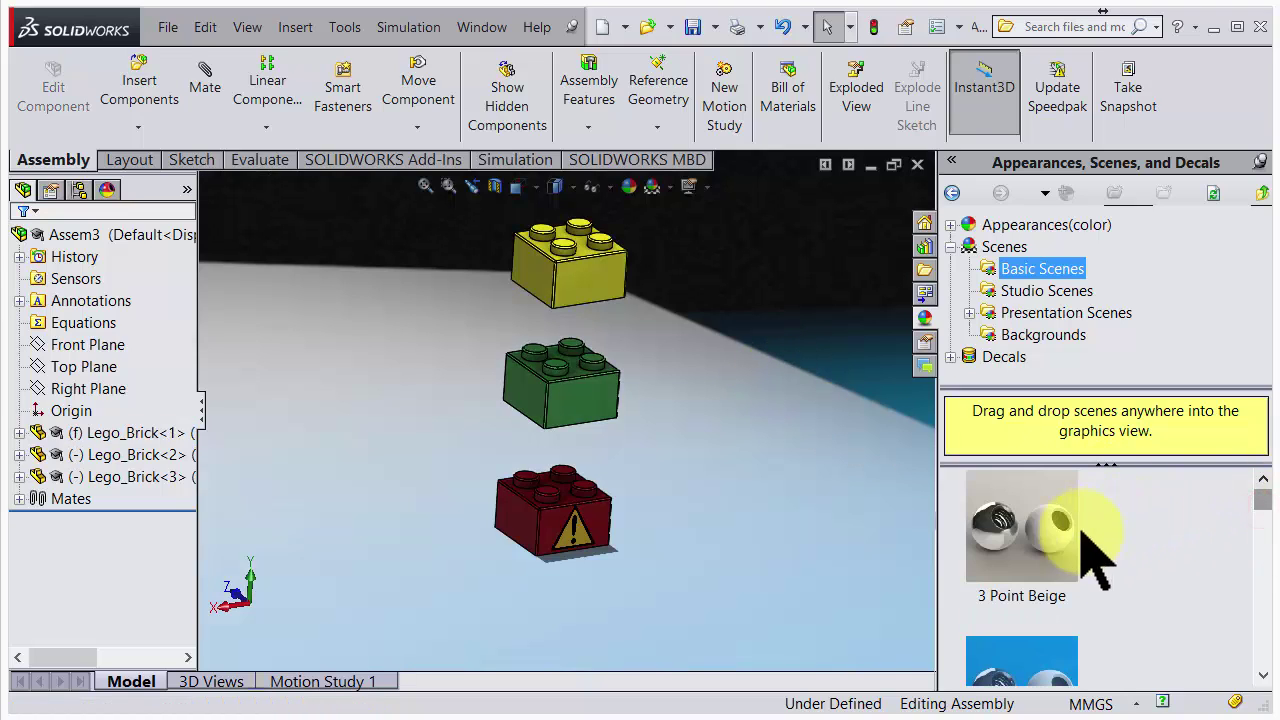
drag(1095, 545, 777, 529)
middle_drag(777, 529, 780, 555)
Apply the Backdrop - Grey with Overhead Light scene to the assembly.
scroll(1262, 515, down, 5)
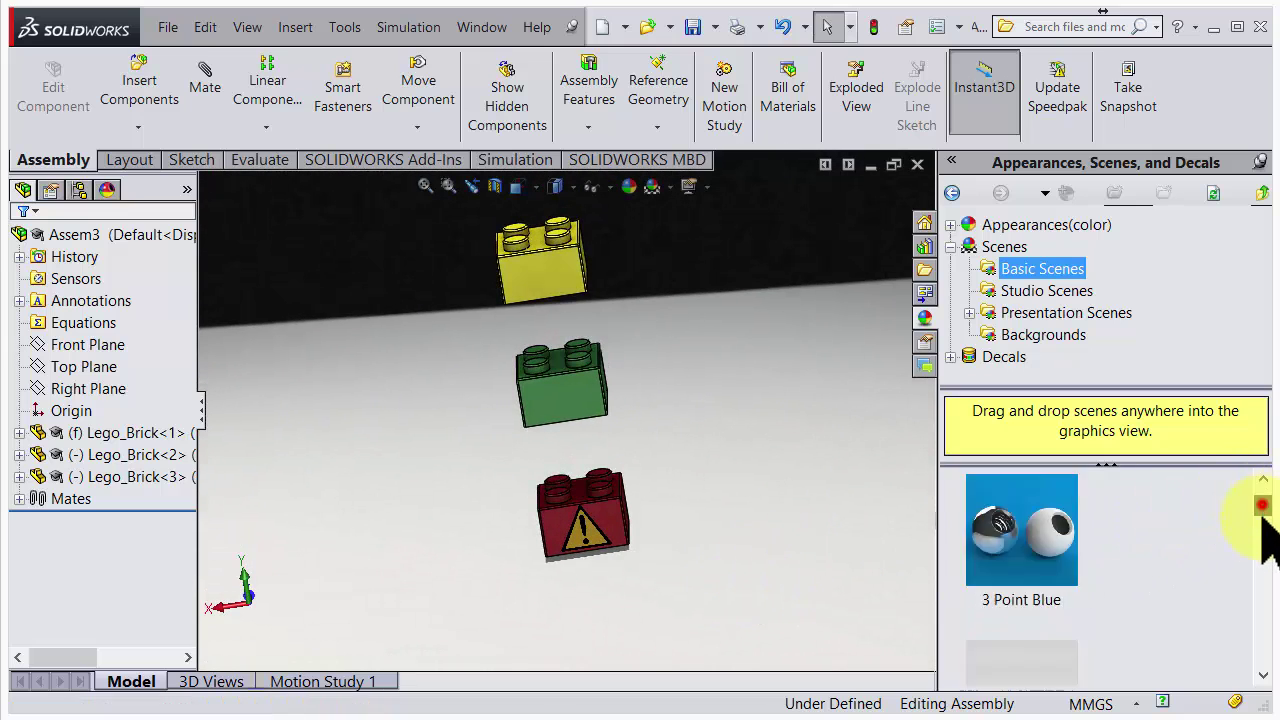
drag(1080, 600, 837, 514)
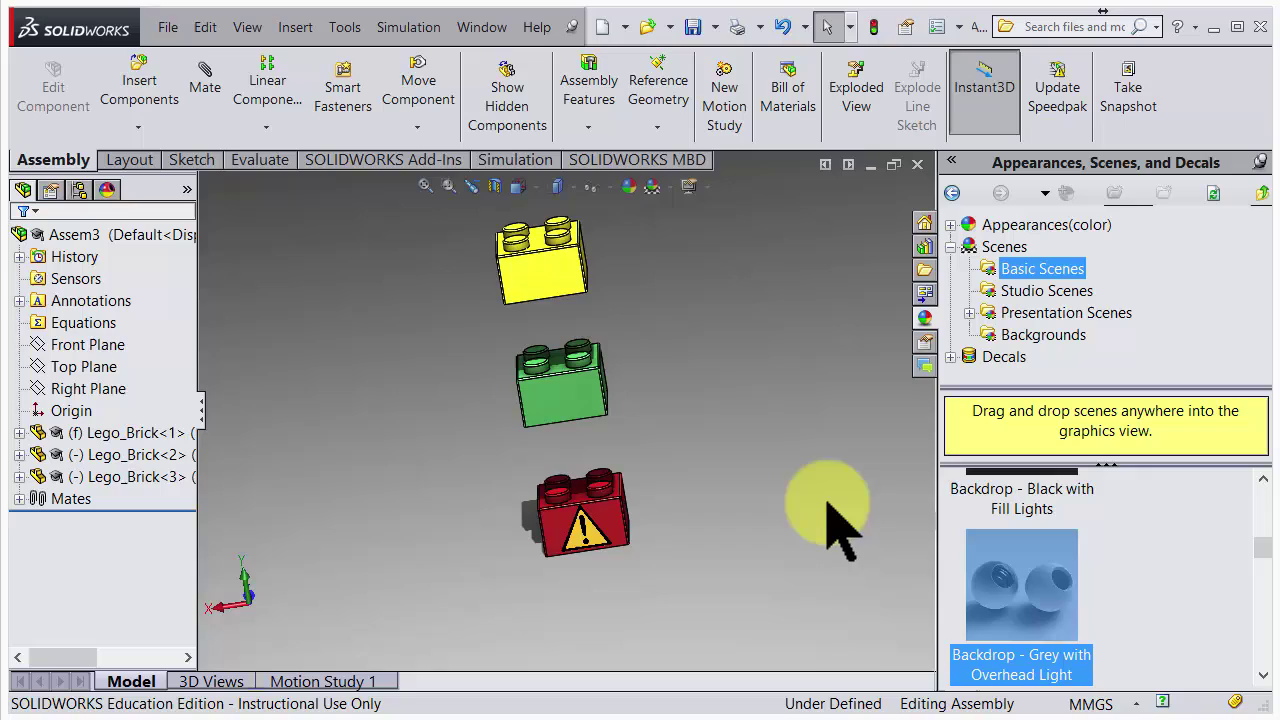
middle_drag(837, 514, 710, 585)
In the DisplayManager, review appearances and decals, then expand the scene and select Background.
click(177, 479)
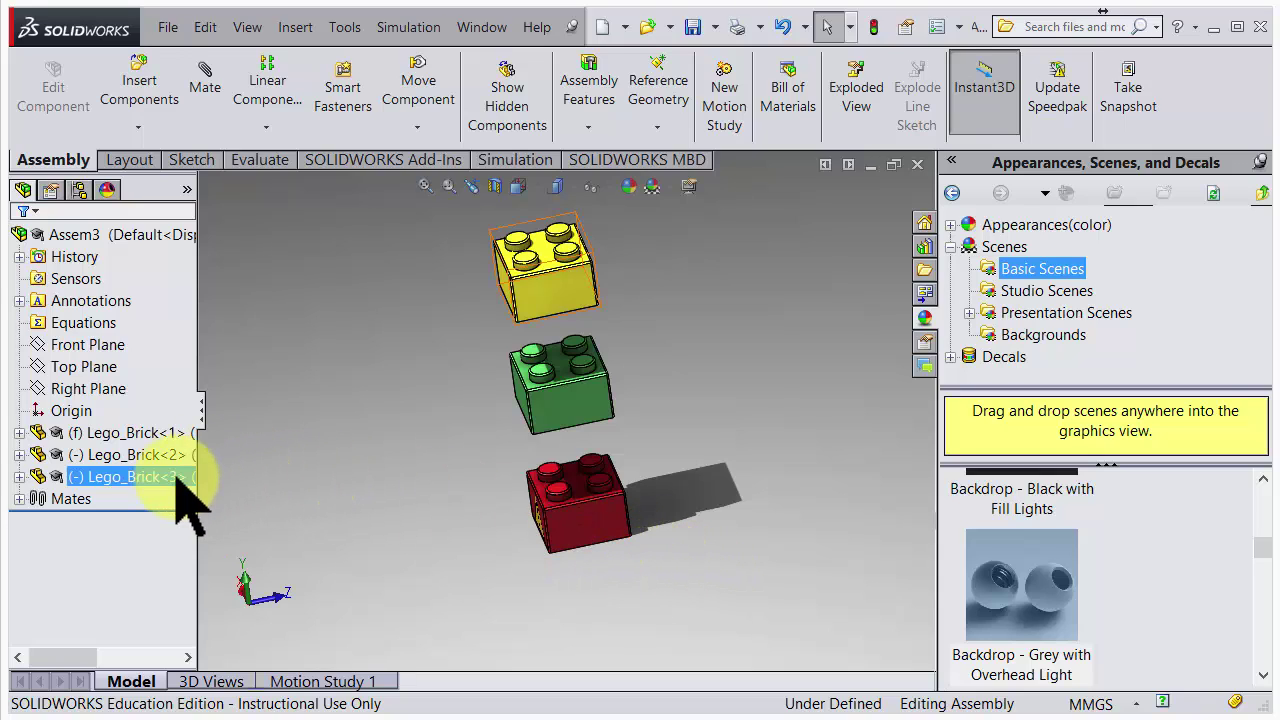
key(Escape)
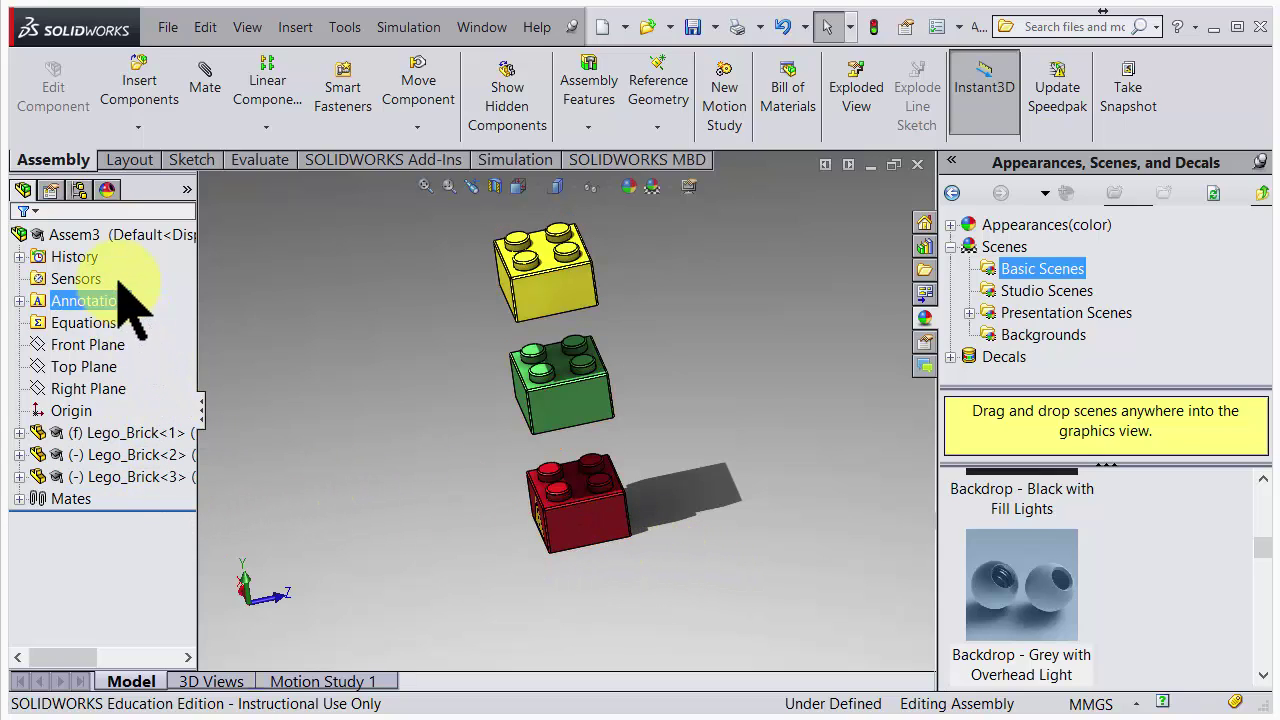
click(111, 189)
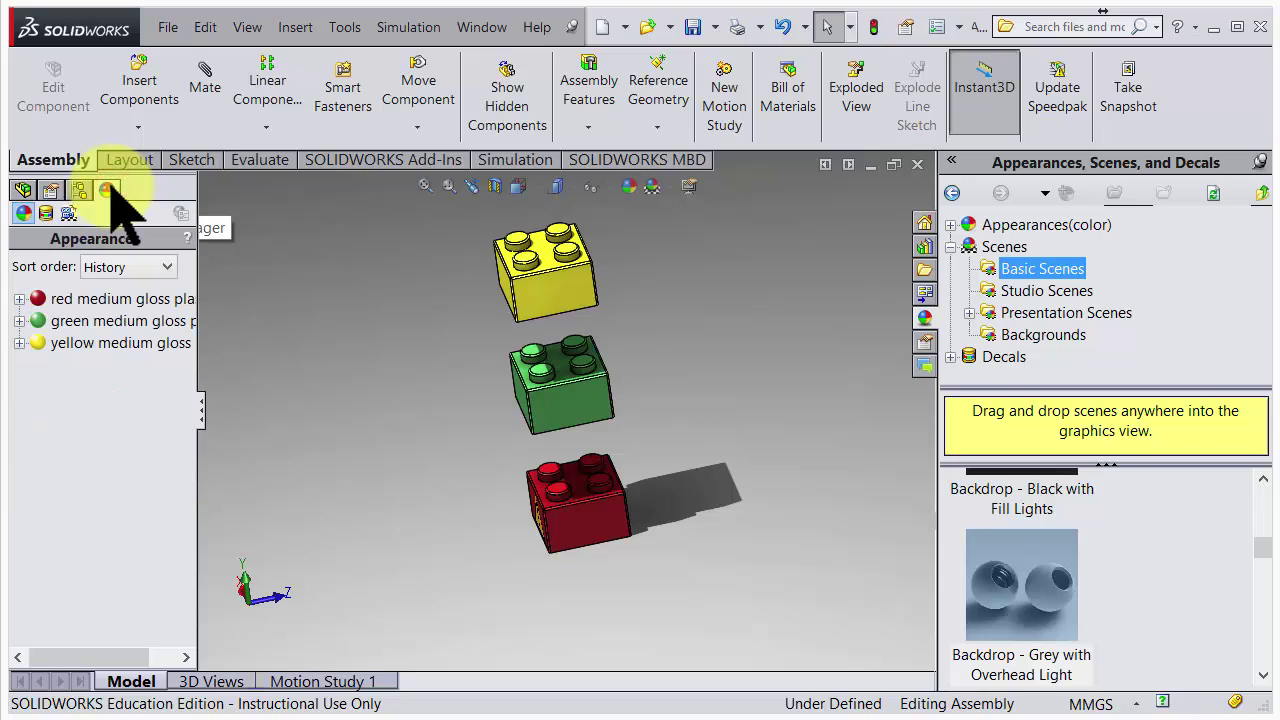
click(46, 214)
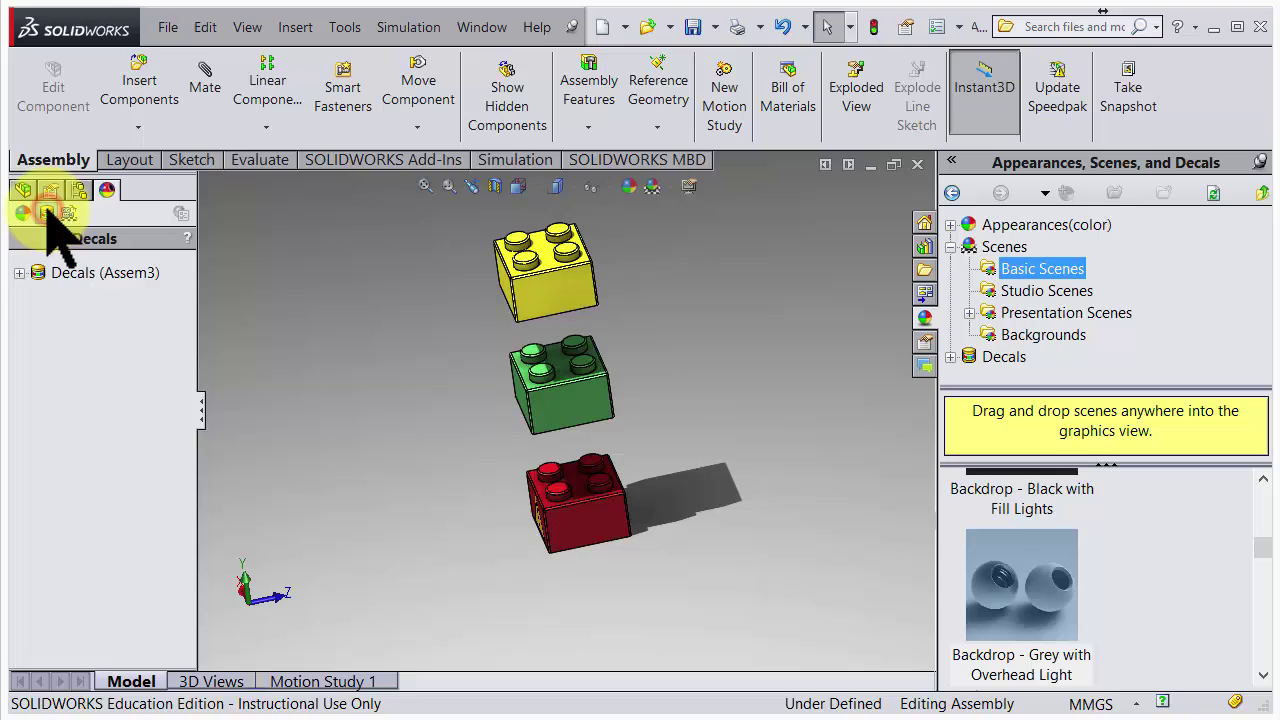
mouse_move(42, 295)
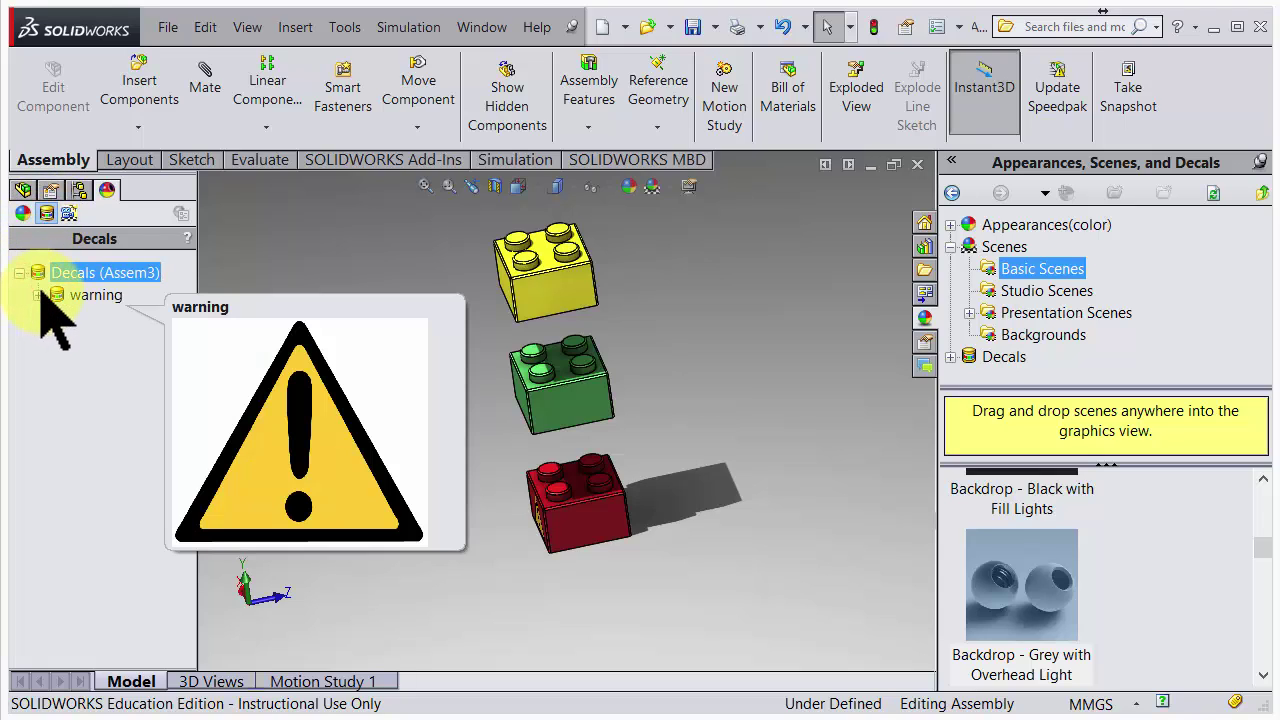
click(68, 214)
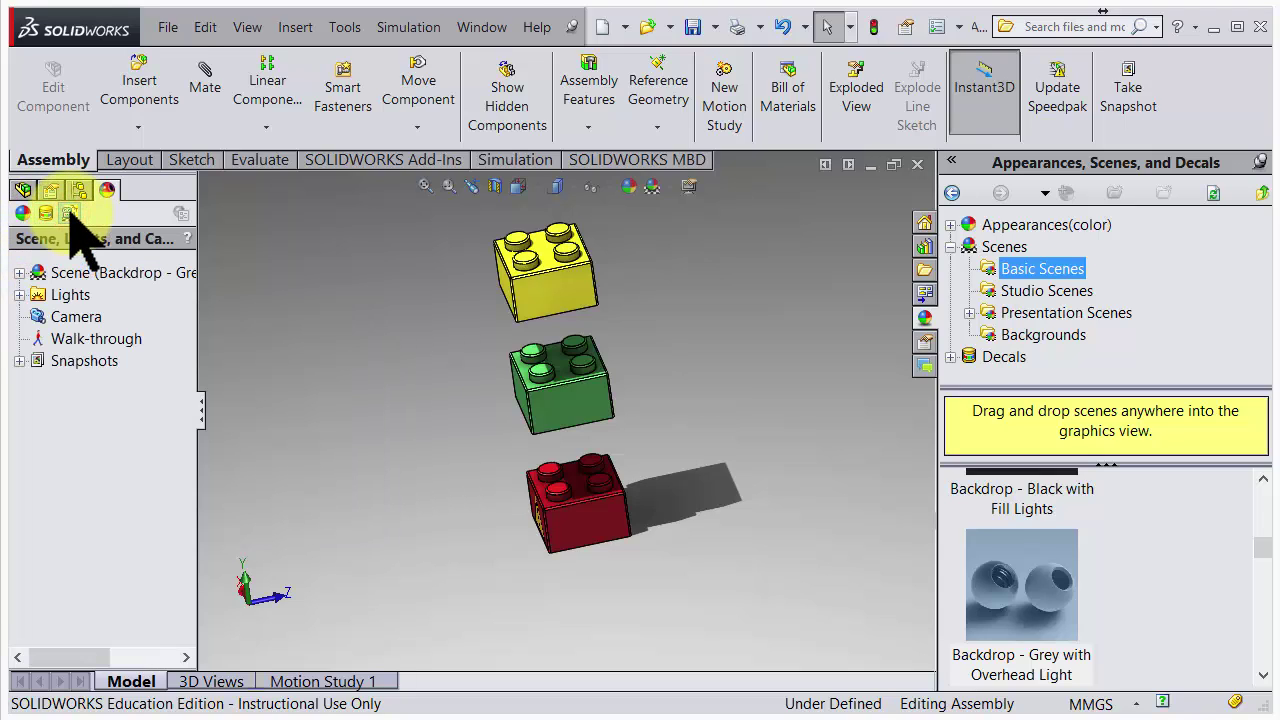
click(19, 273)
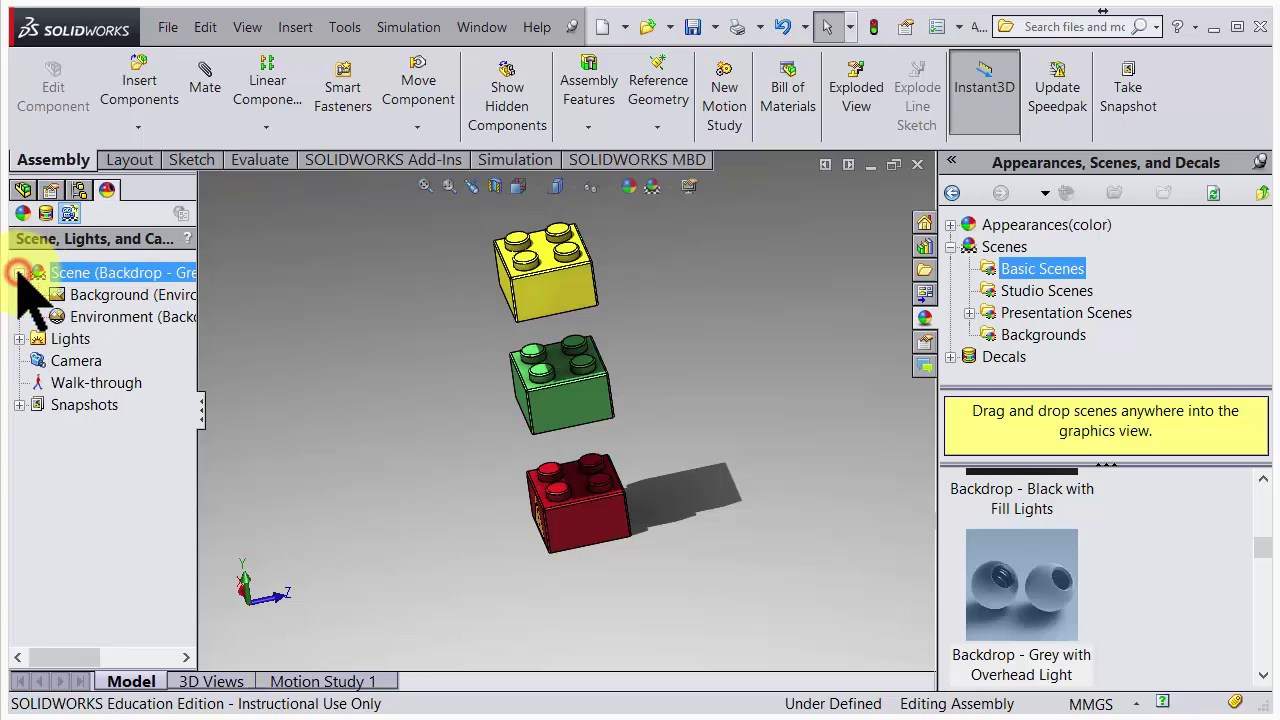
click(88, 291)
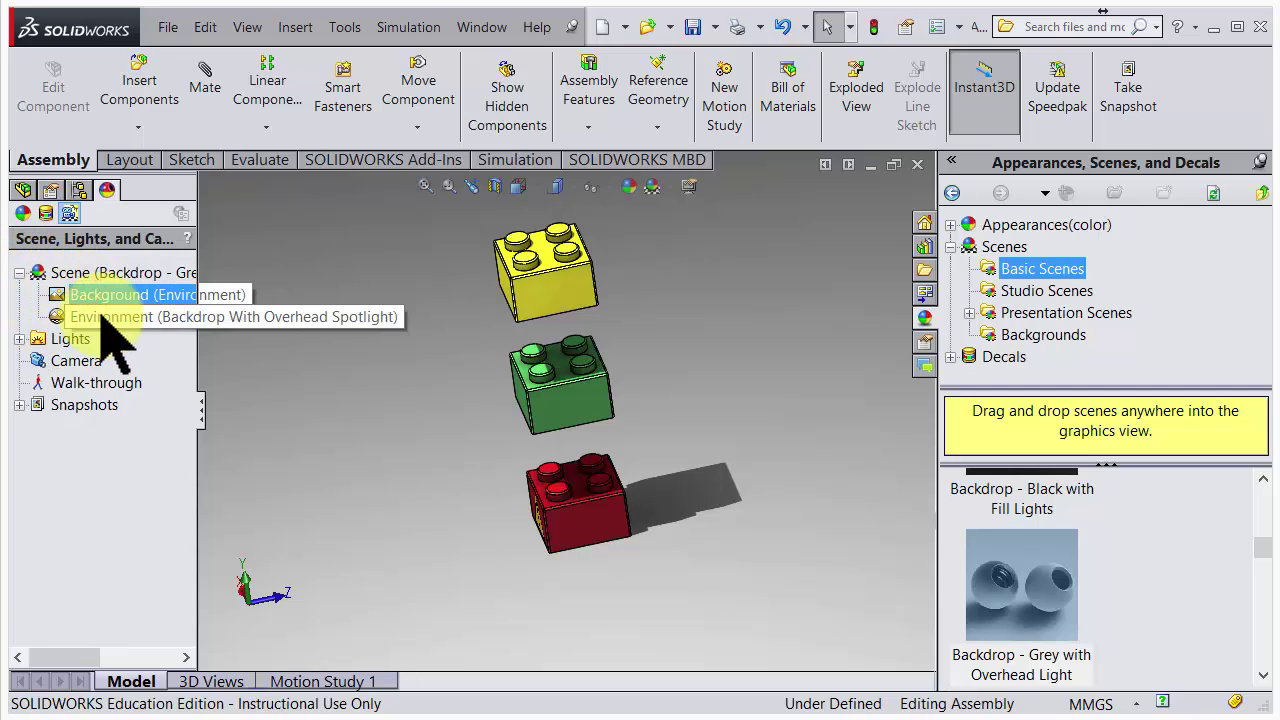
Enable floor reflections in the Edit Scene settings and accept the change.
double_click(101, 317)
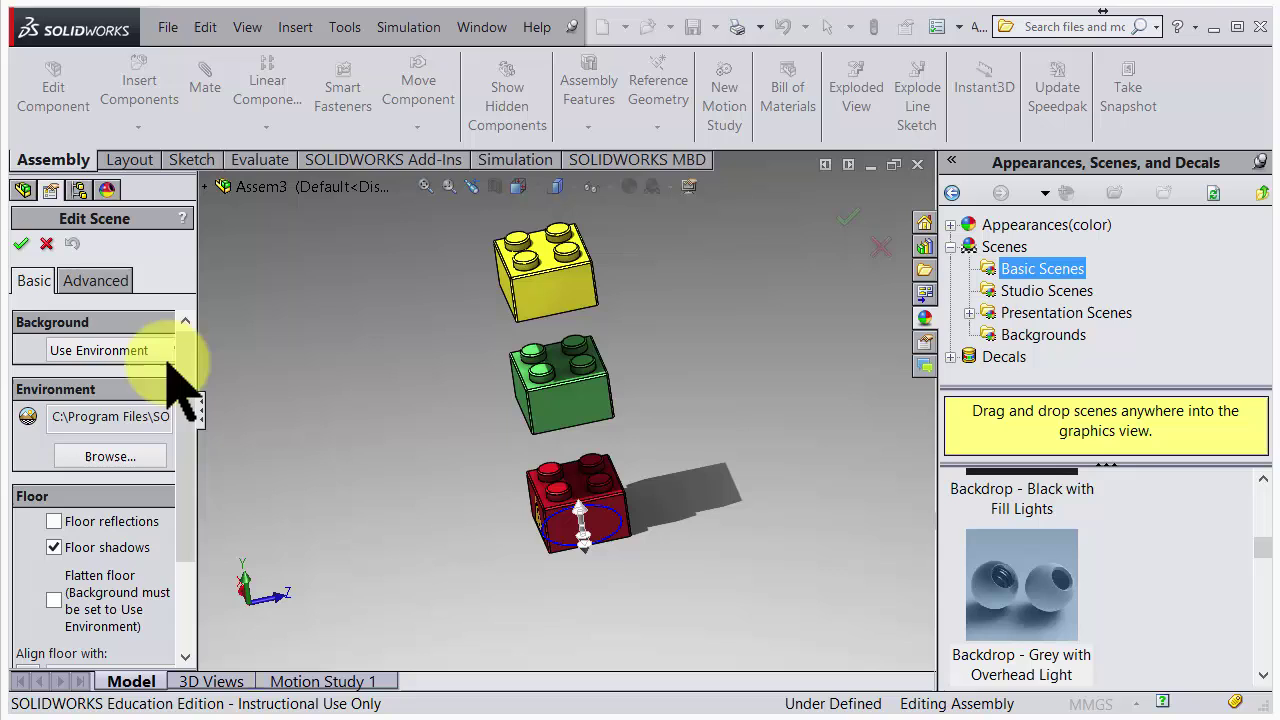
drag(186, 357, 185, 510)
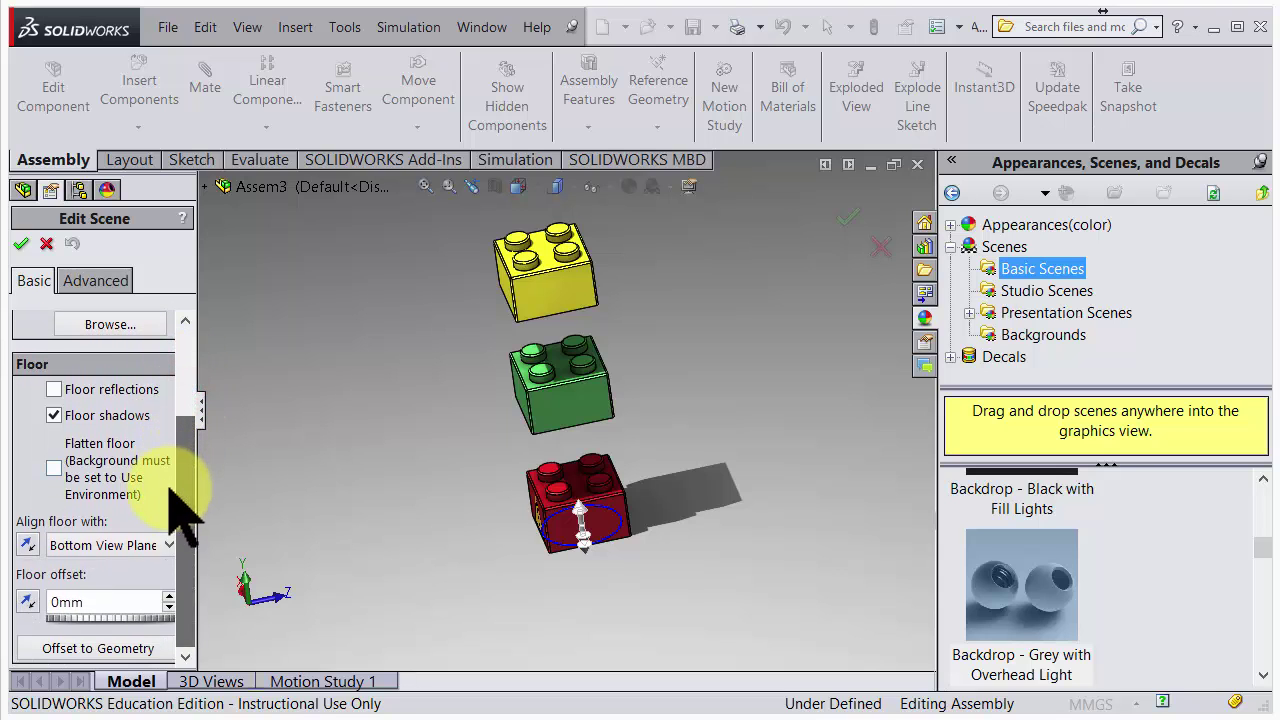
click(55, 390)
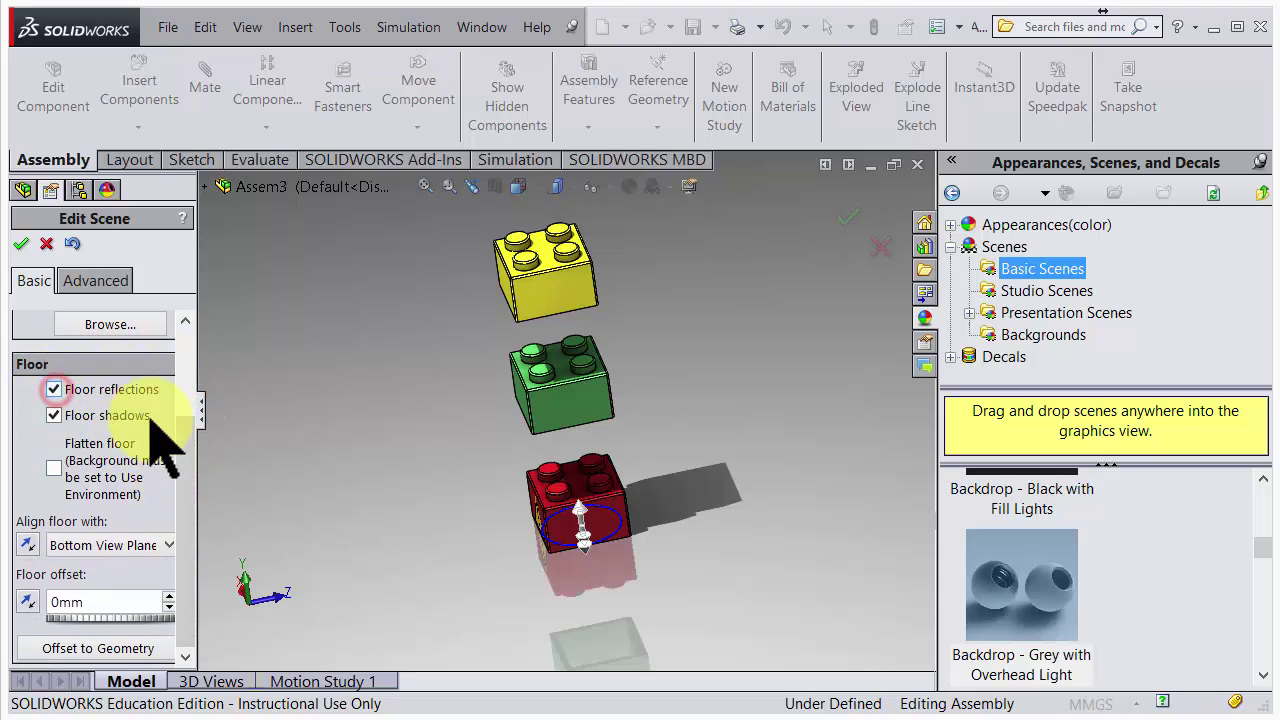
middle_drag(420, 380, 417, 512)
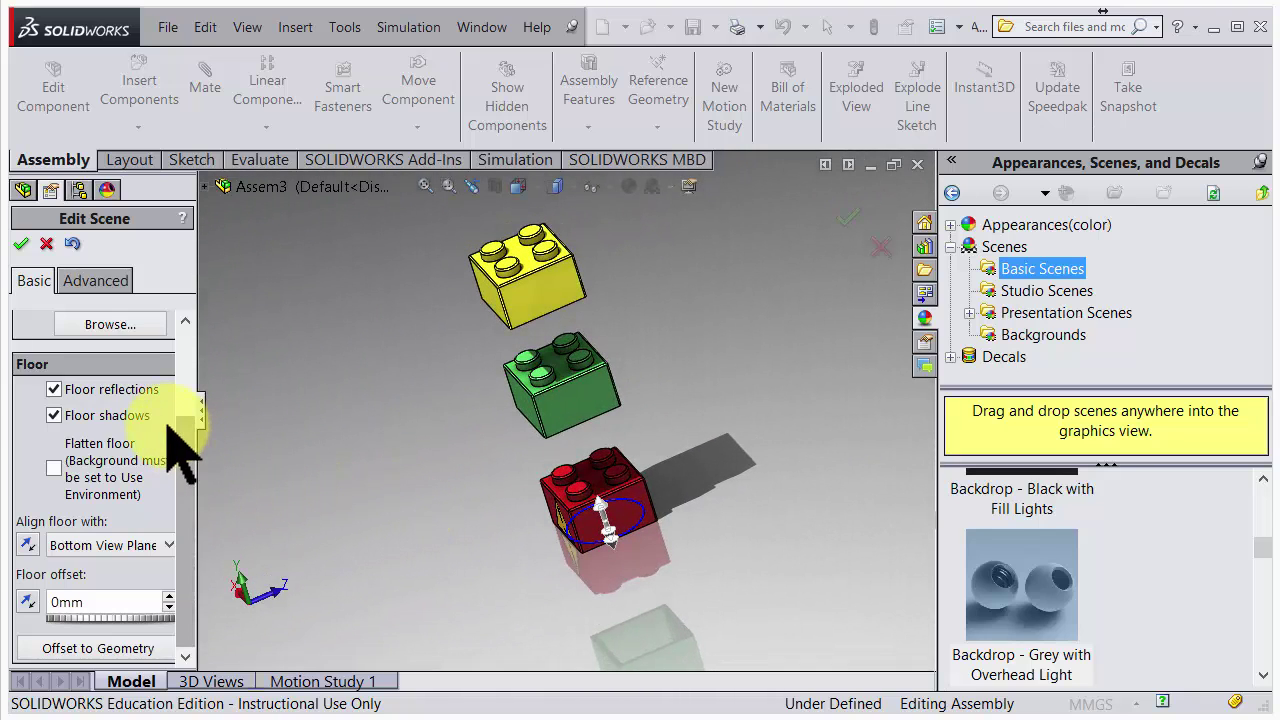
click(104, 280)
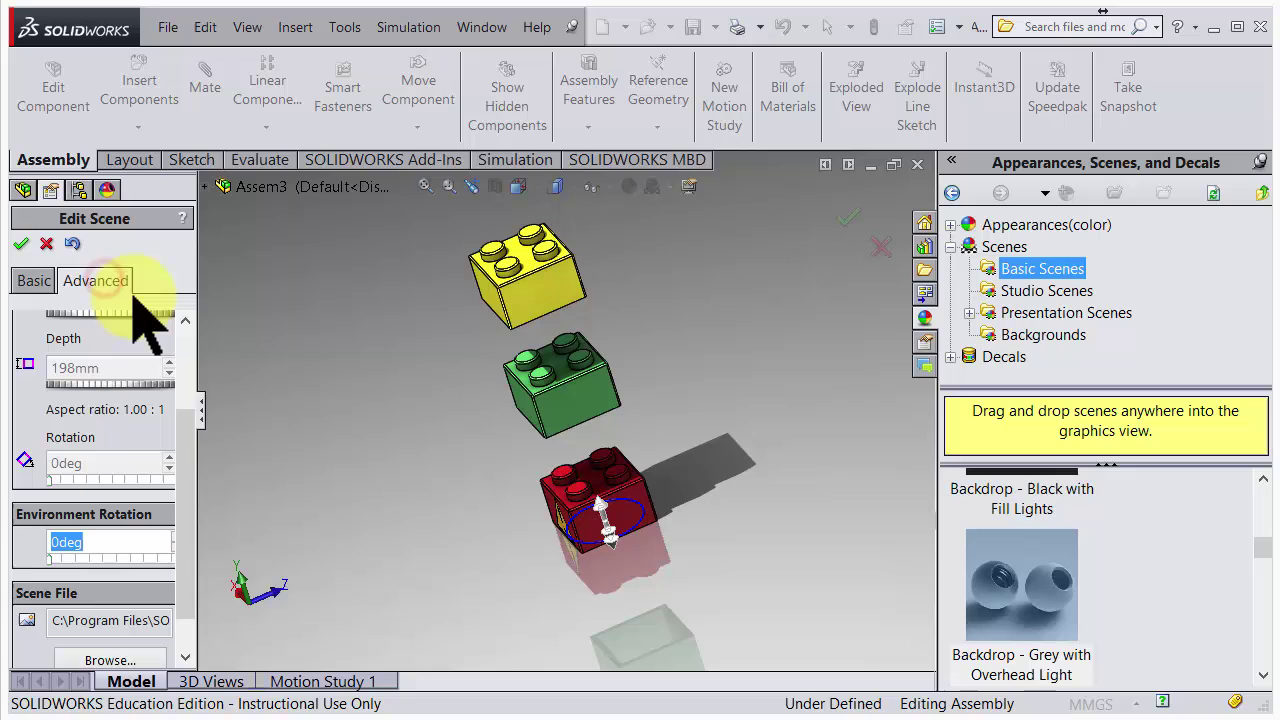
drag(190, 443, 189, 343)
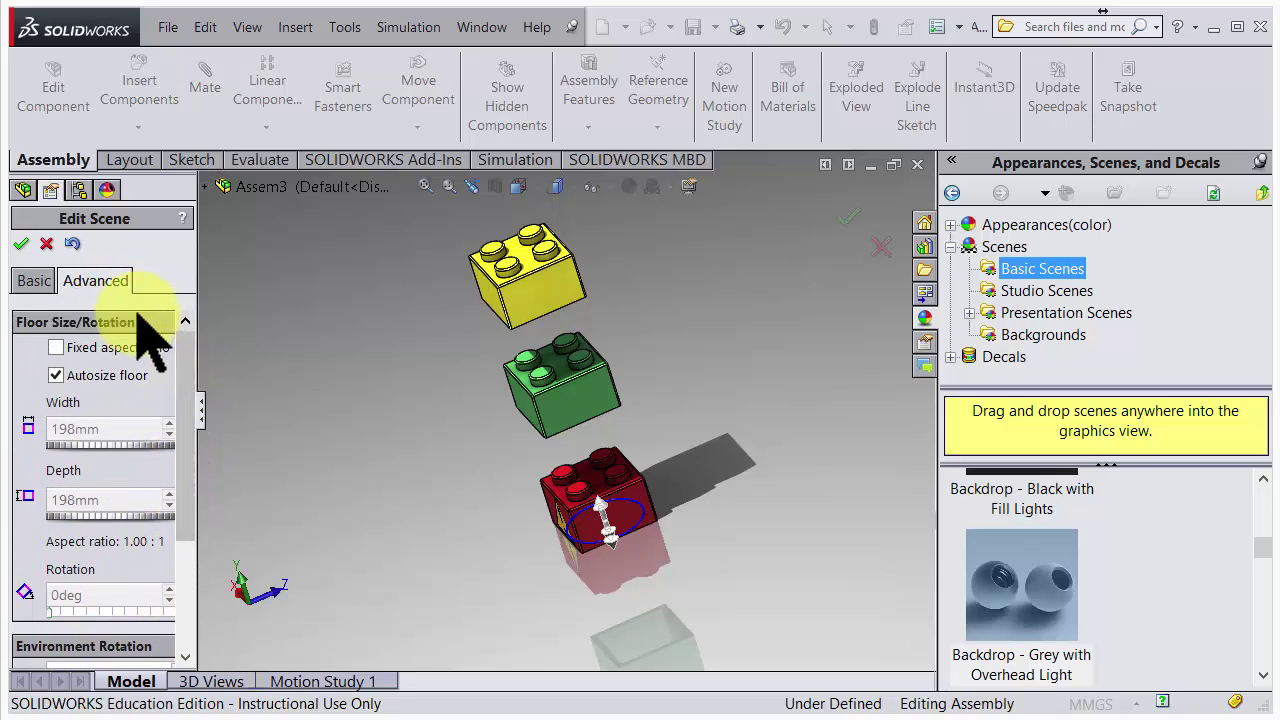
click(45, 281)
middle_drag(323, 423, 337, 360)
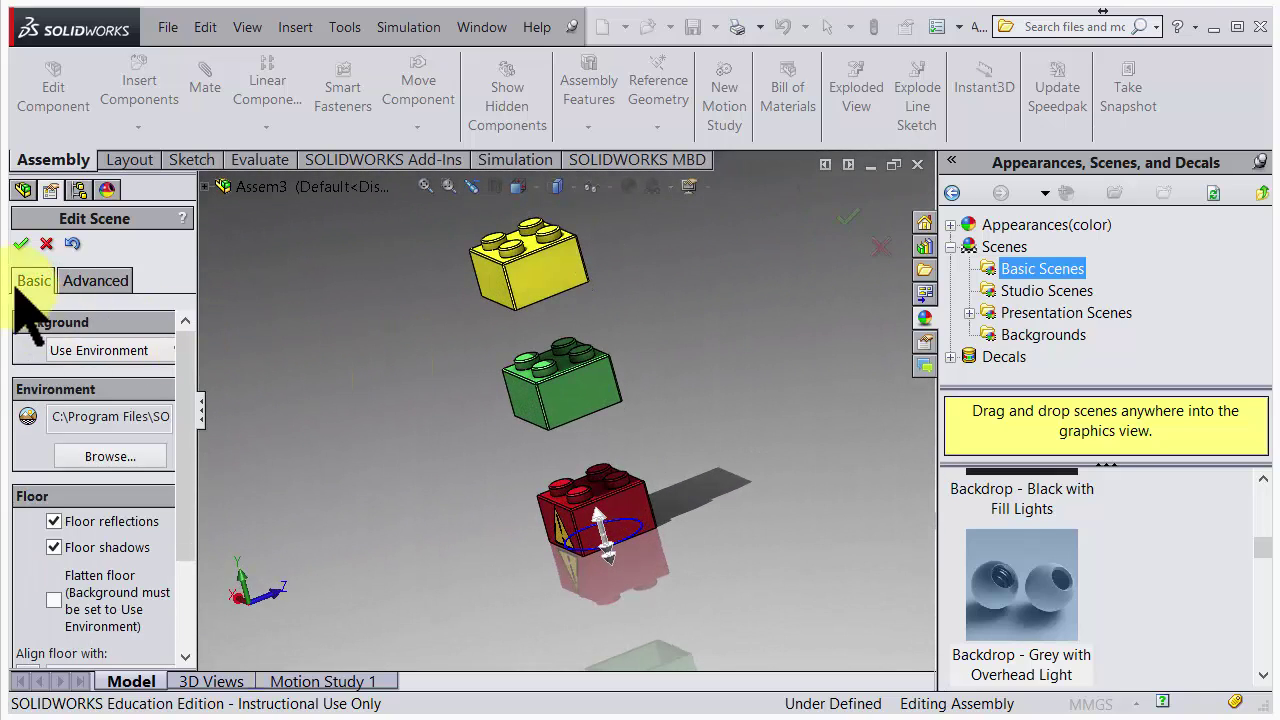
click(22, 243)
middle_drag(580, 390, 529, 320)
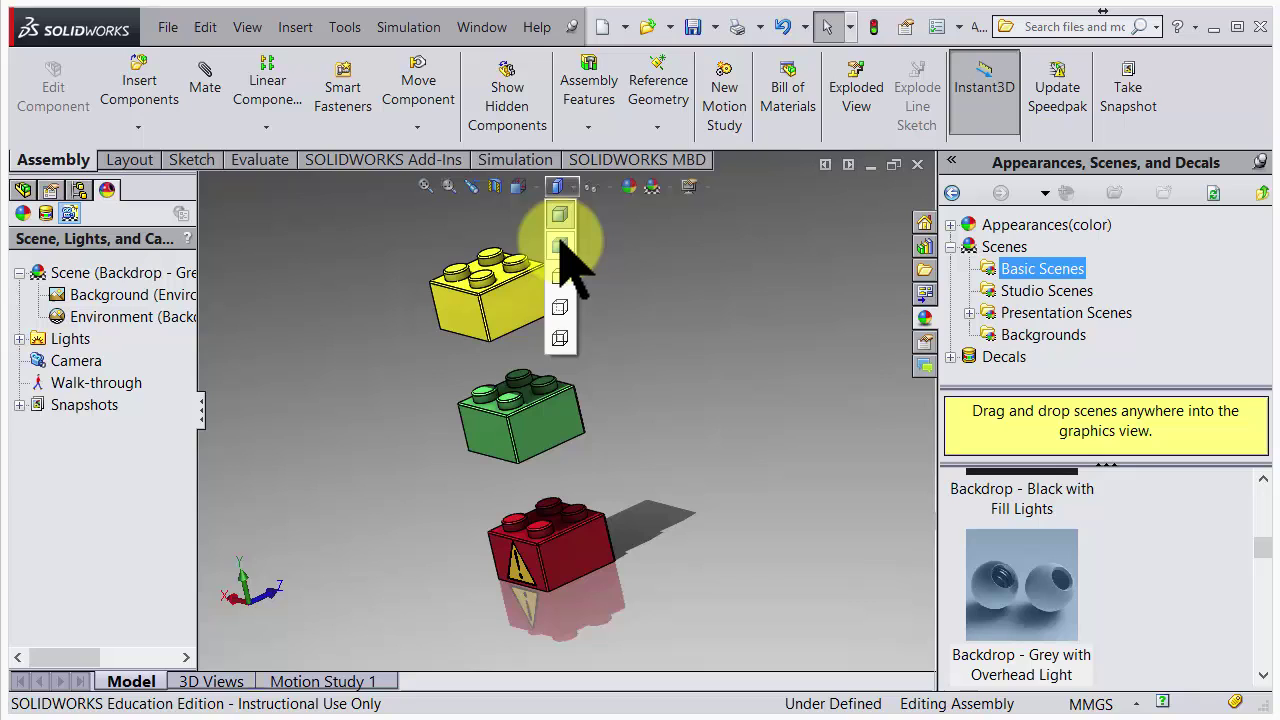
Switch the bricks to Shaded display without edges and turn on Perspective view.
click(560, 245)
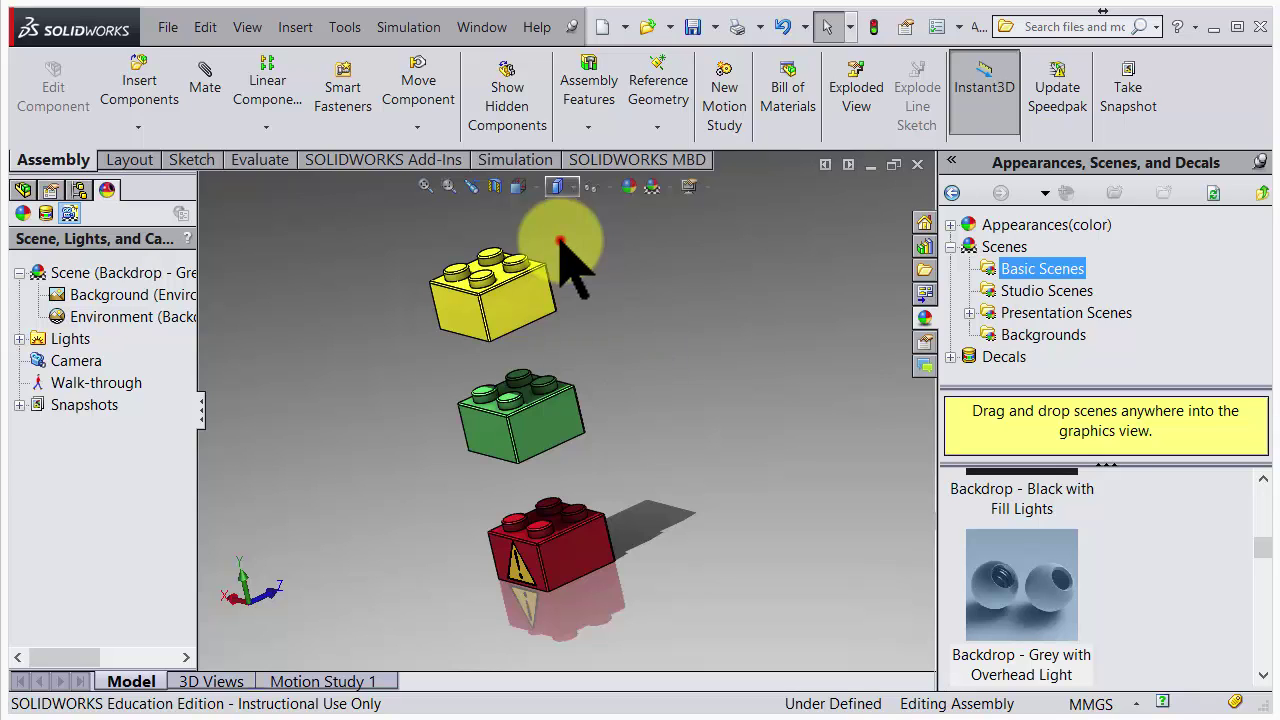
mouse_move(560, 275)
middle_down()
mouse_move(560, 252)
mouse_move(557, 315)
mouse_move(549, 306)
mouse_move(563, 323)
middle_up()
click(692, 186)
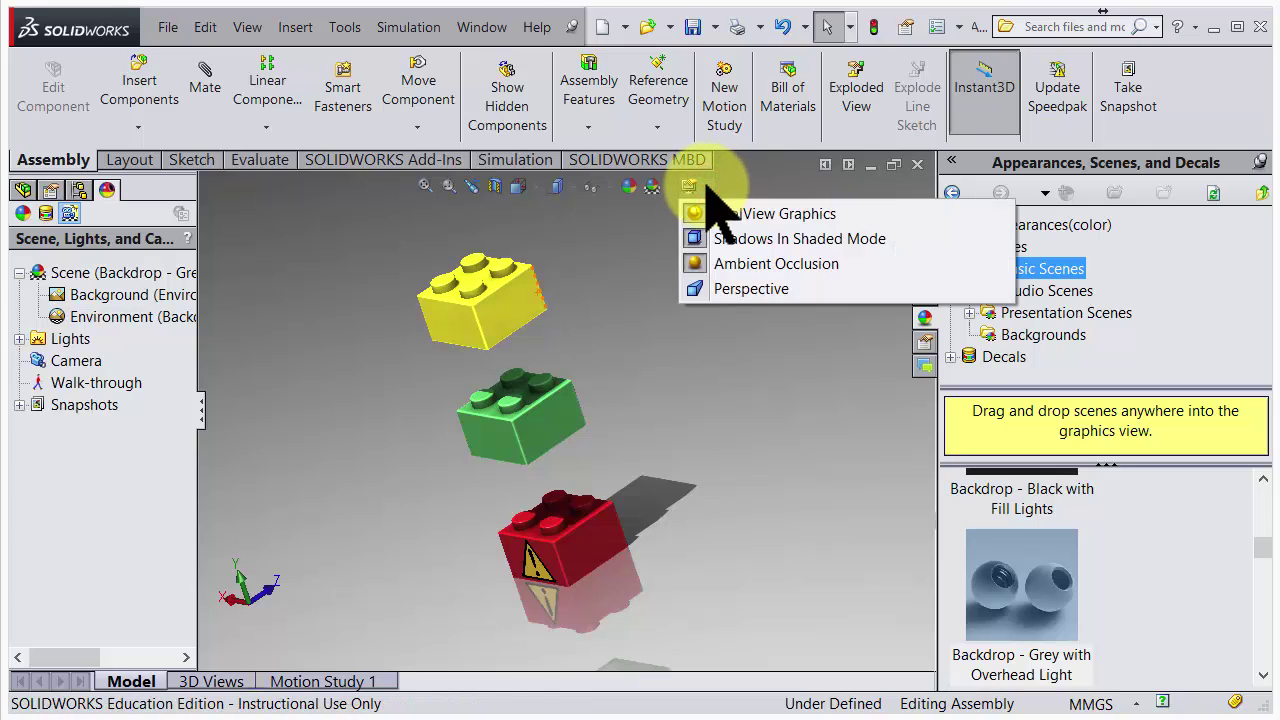
click(700, 289)
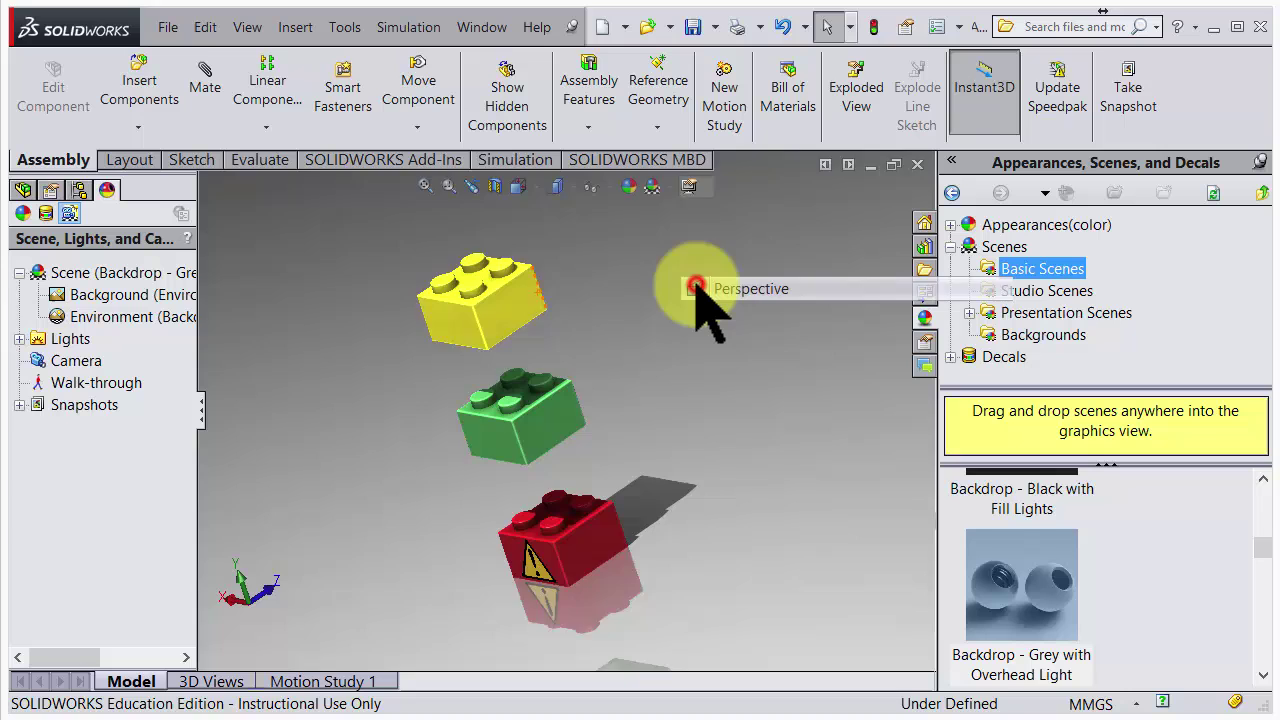
scroll(640, 360, up, 3)
scroll(480, 540, down, 3)
mouse_move(463, 550)
middle_down()
mouse_move(423, 509)
mouse_move(449, 514)
mouse_move(570, 460)
mouse_move(523, 517)
mouse_move(506, 517)
mouse_move(543, 517)
mouse_move(526, 509)
middle_up()
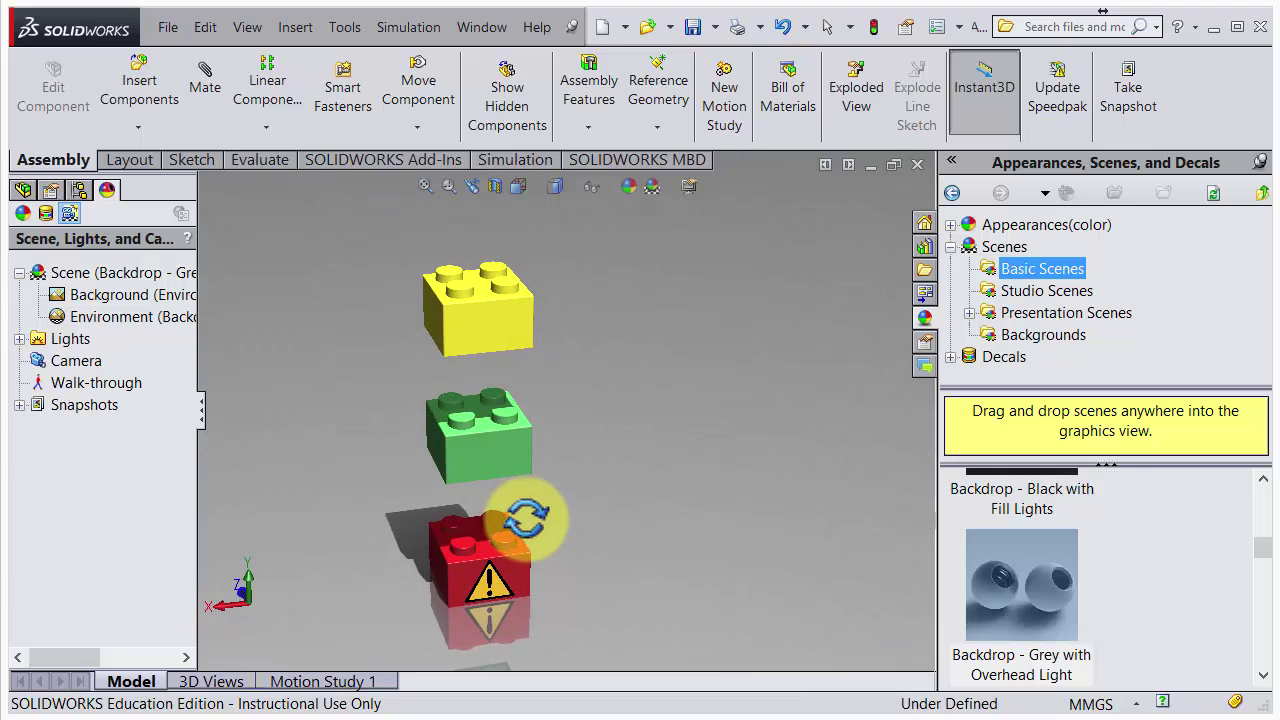
mouse_move(526, 509)
mouse_down()
mouse_move(450, 452)
mouse_move(497, 495)
mouse_up()
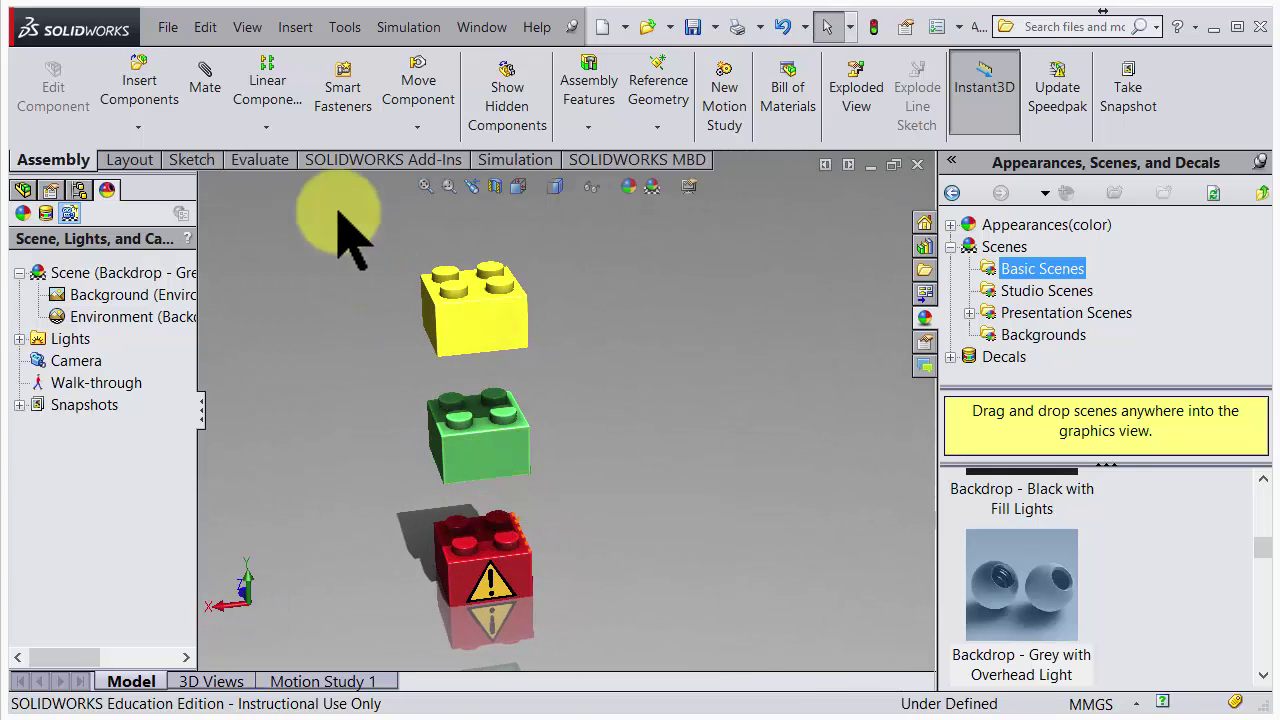
click(205, 33)
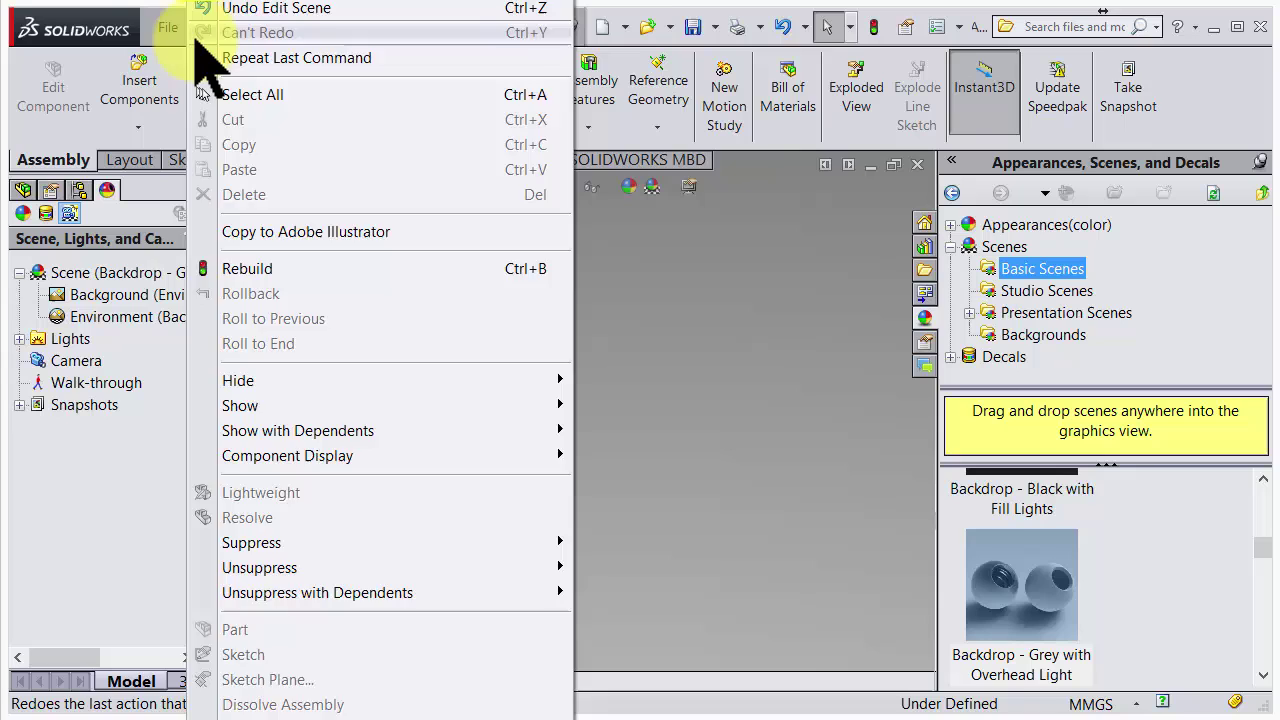
click(169, 28)
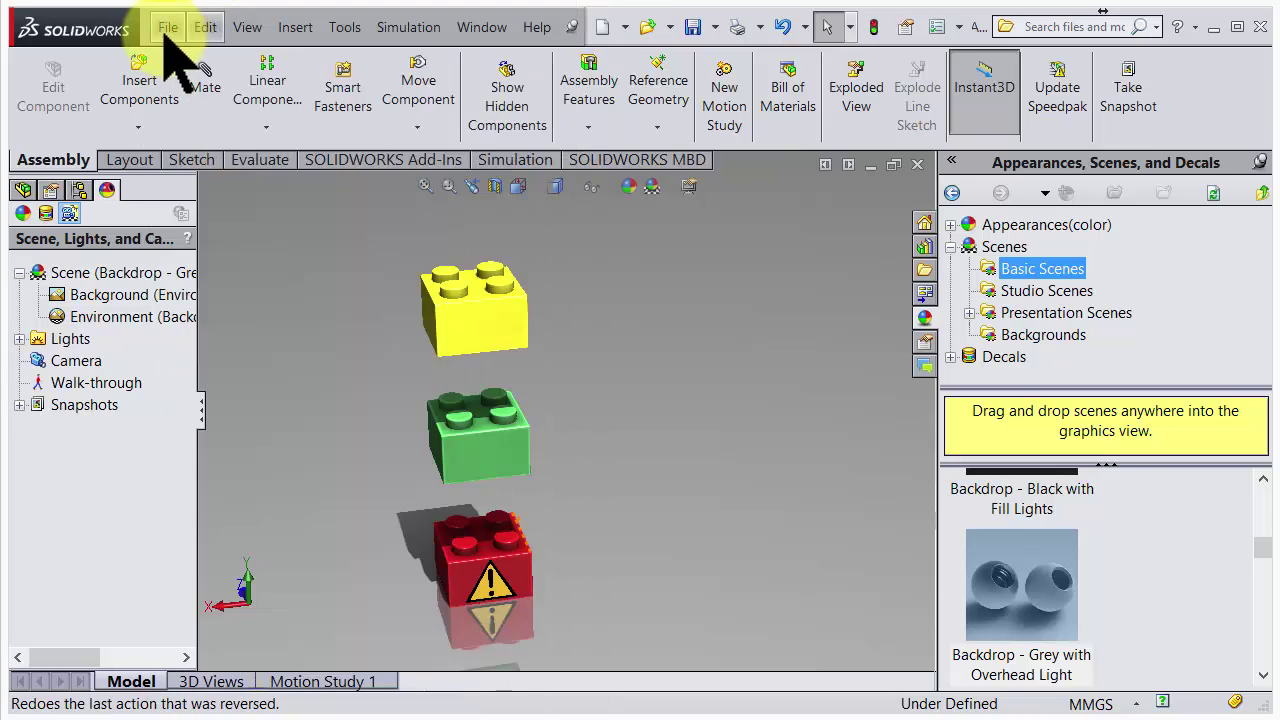
click(167, 27)
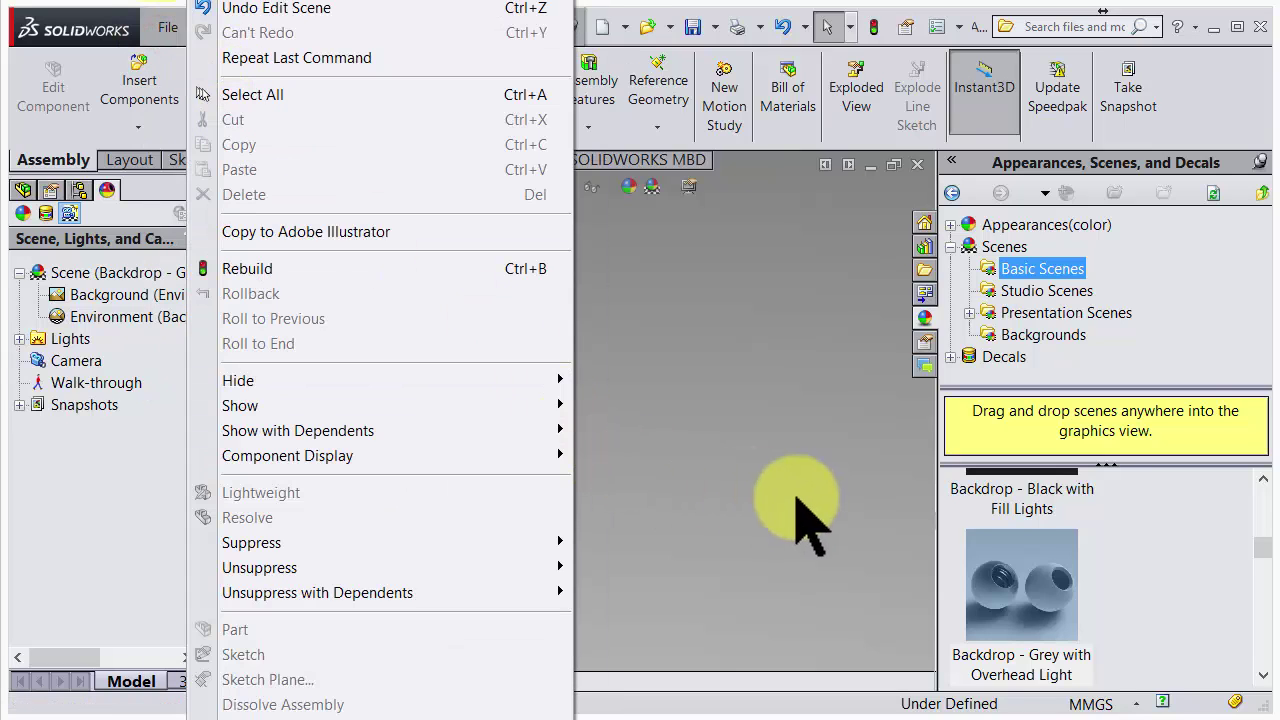
click(800, 500)
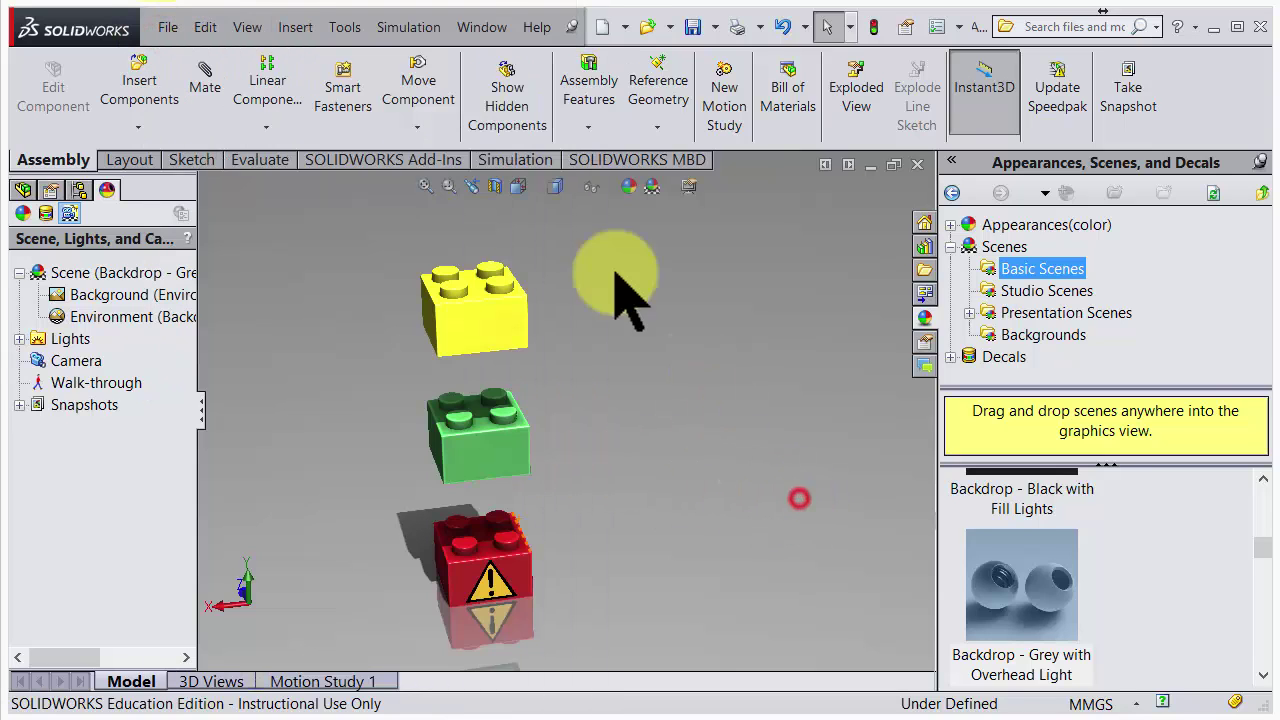
click(248, 30)
mouse_move(245, 42)
click(320, 18)
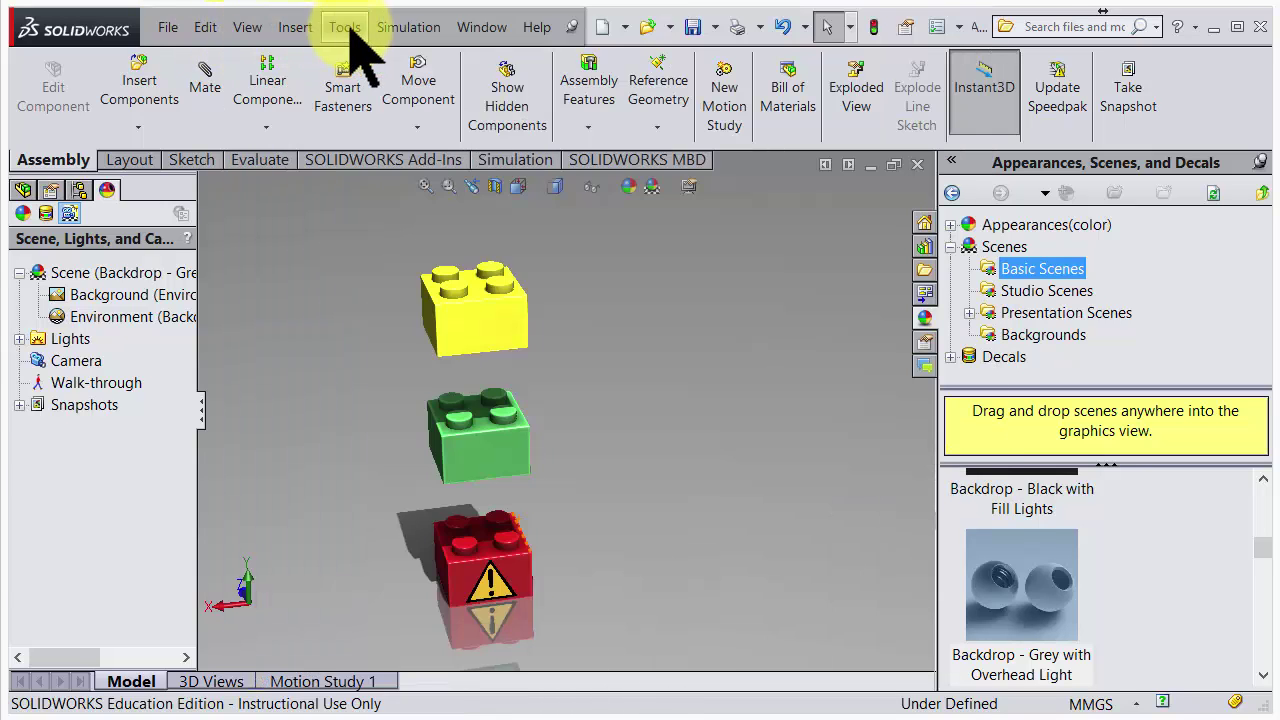
click(297, 26)
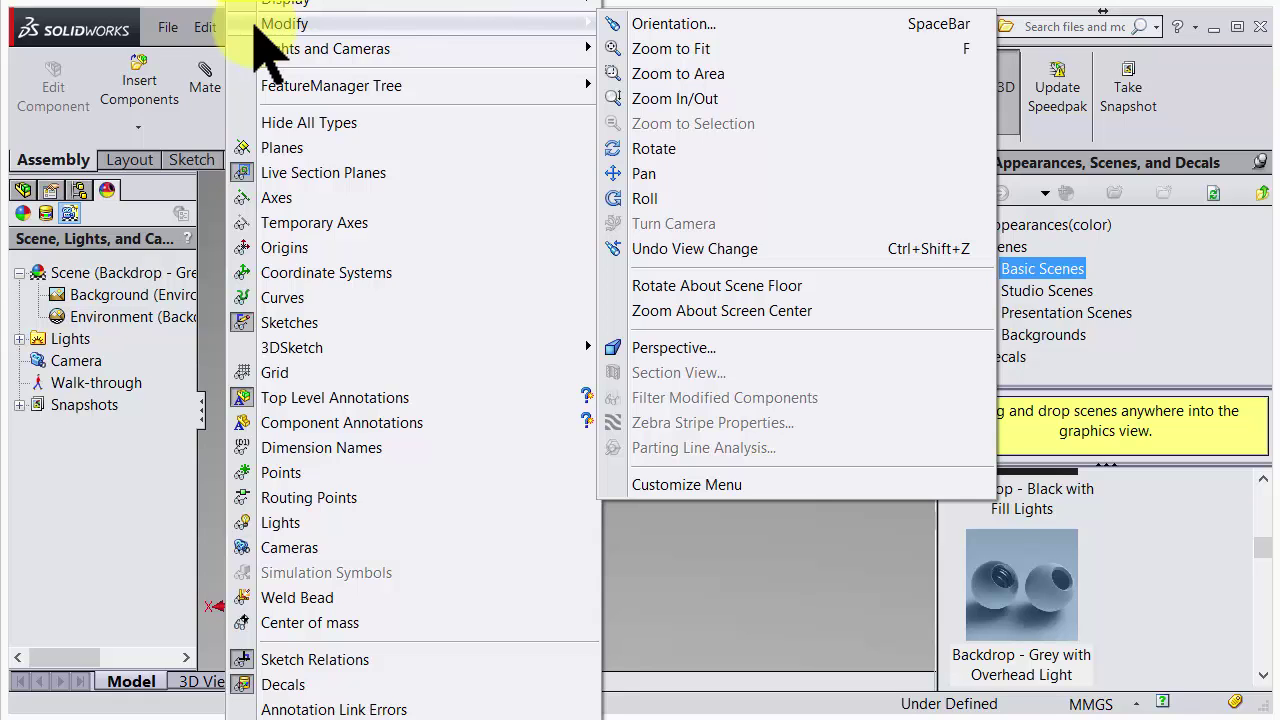
click(272, 32)
click(255, 28)
click(288, 30)
click(248, 28)
click(295, 28)
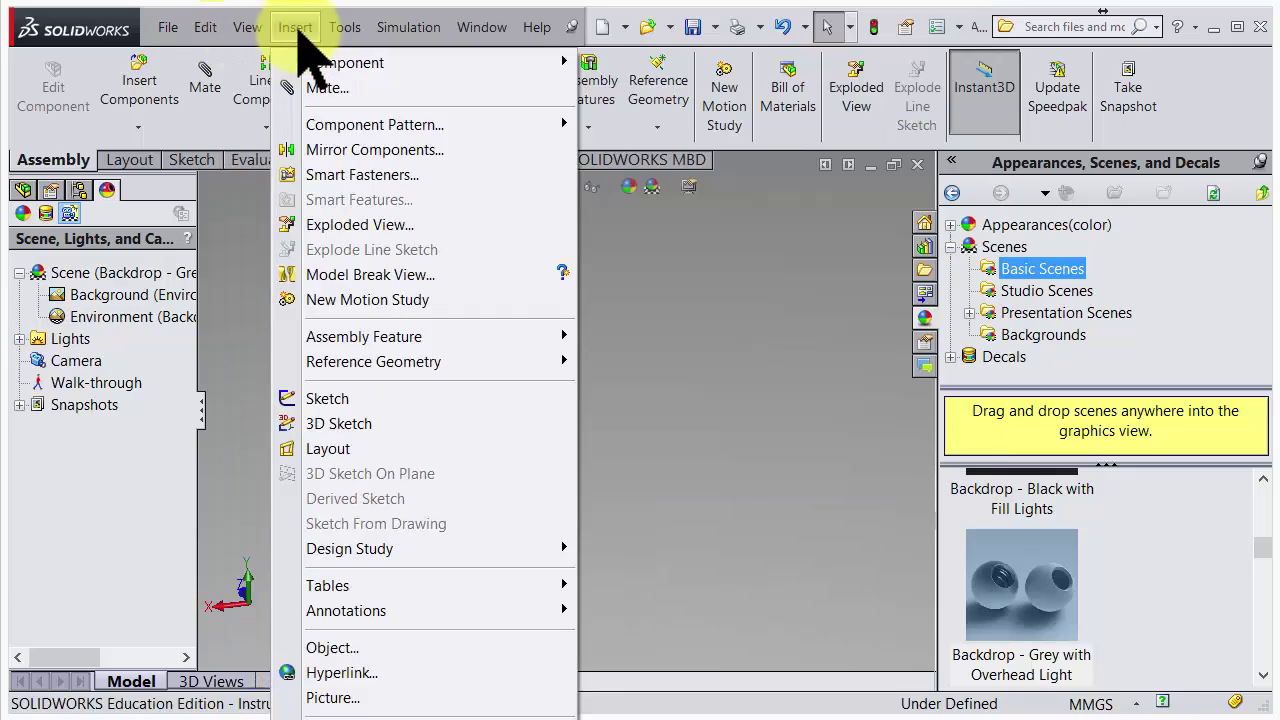
click(249, 30)
mouse_move(470, 25)
click(528, 26)
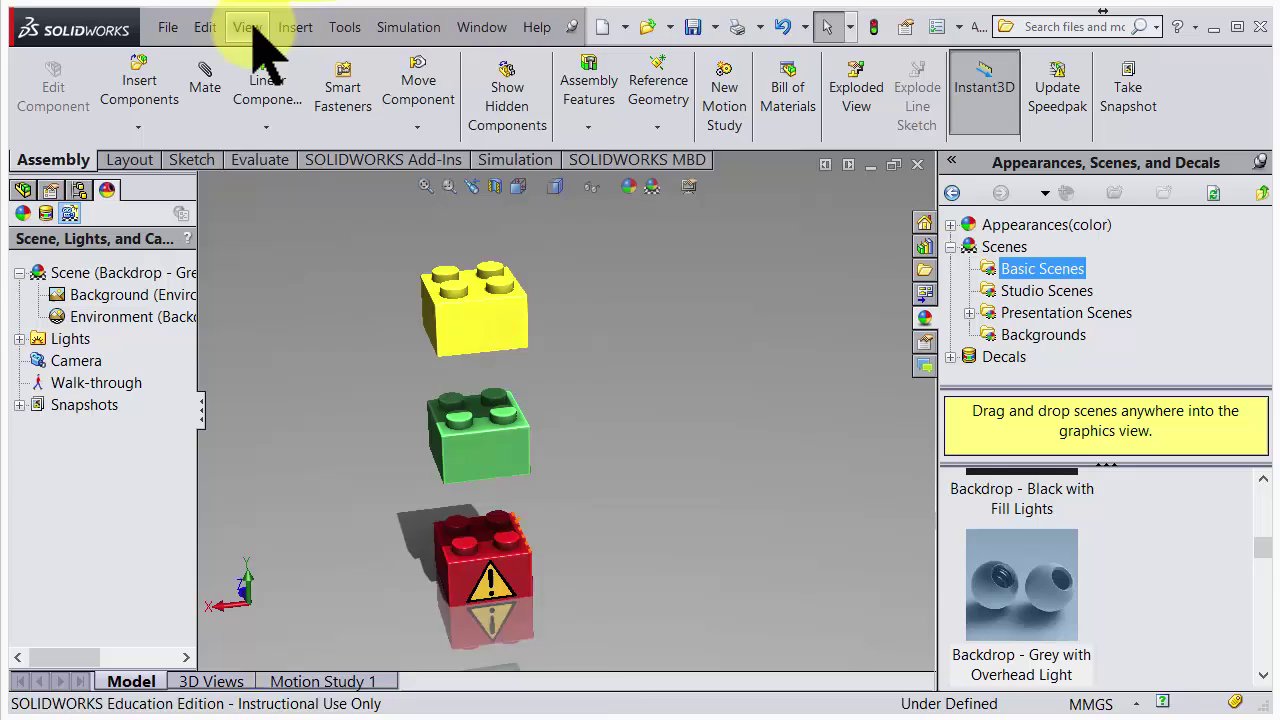
click(250, 27)
mouse_move(255, 28)
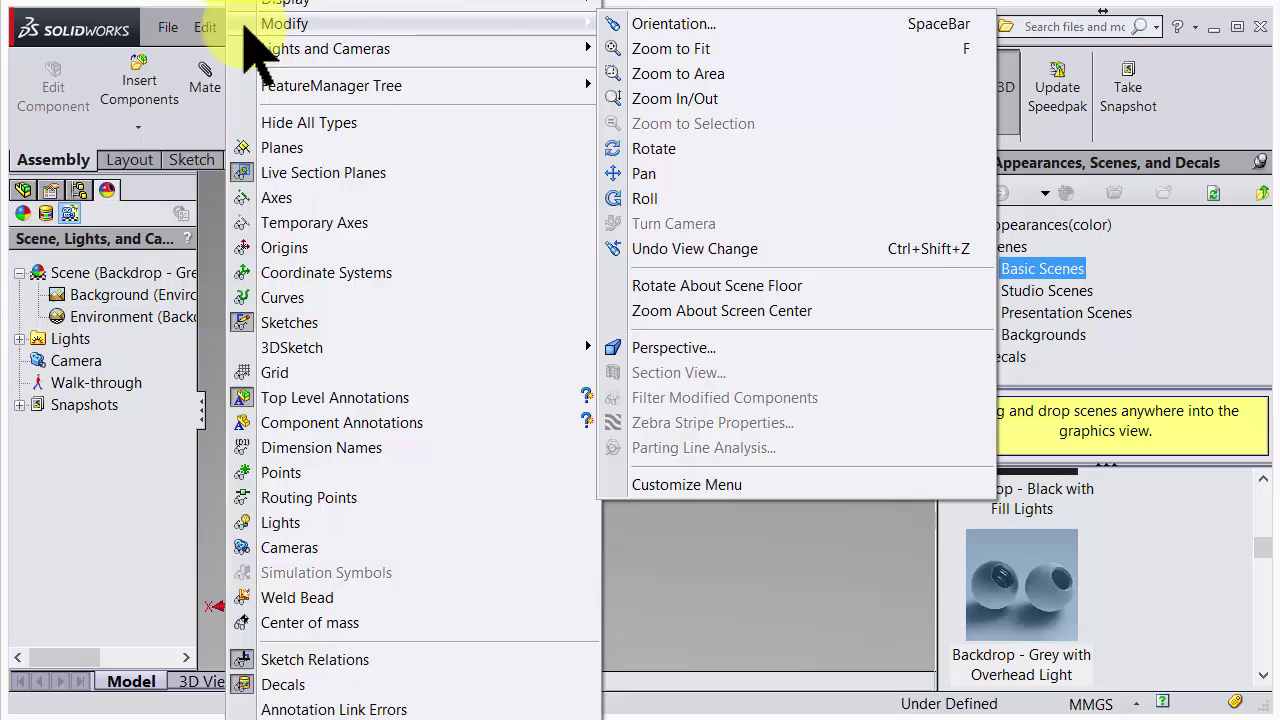
click(255, 27)
click(247, 25)
mouse_move(330, 75)
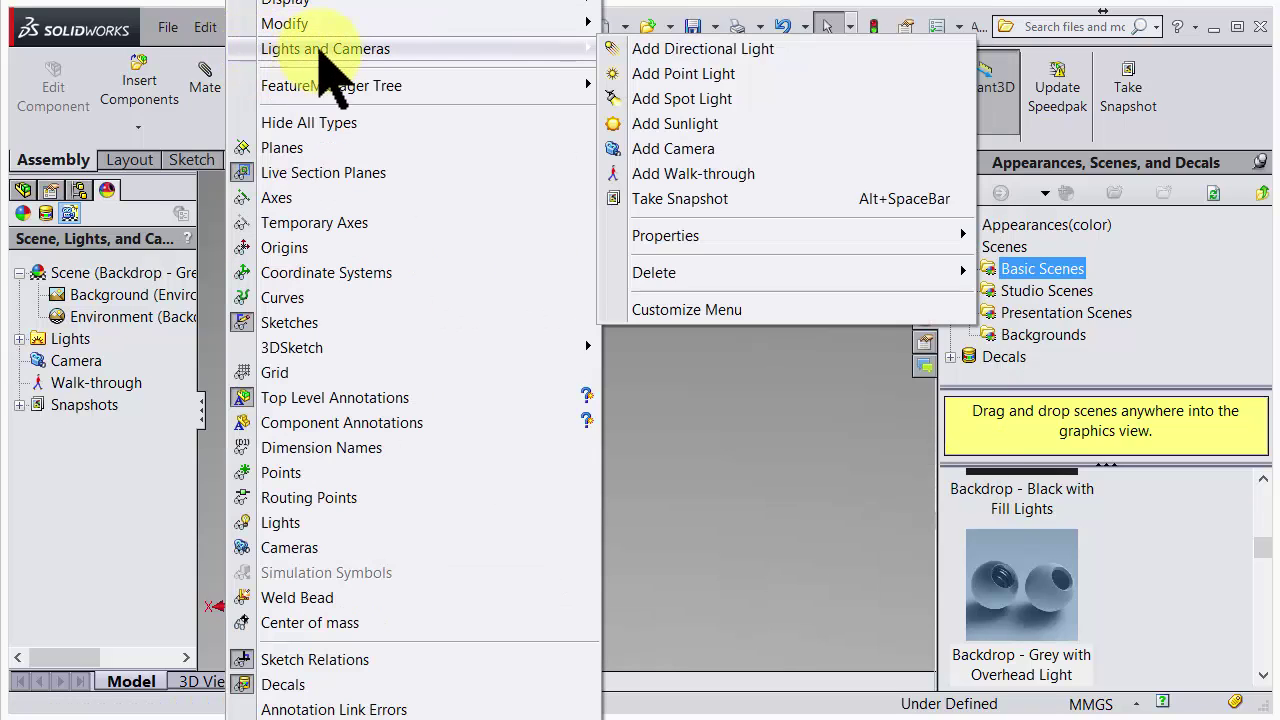
click(265, 25)
click(290, 27)
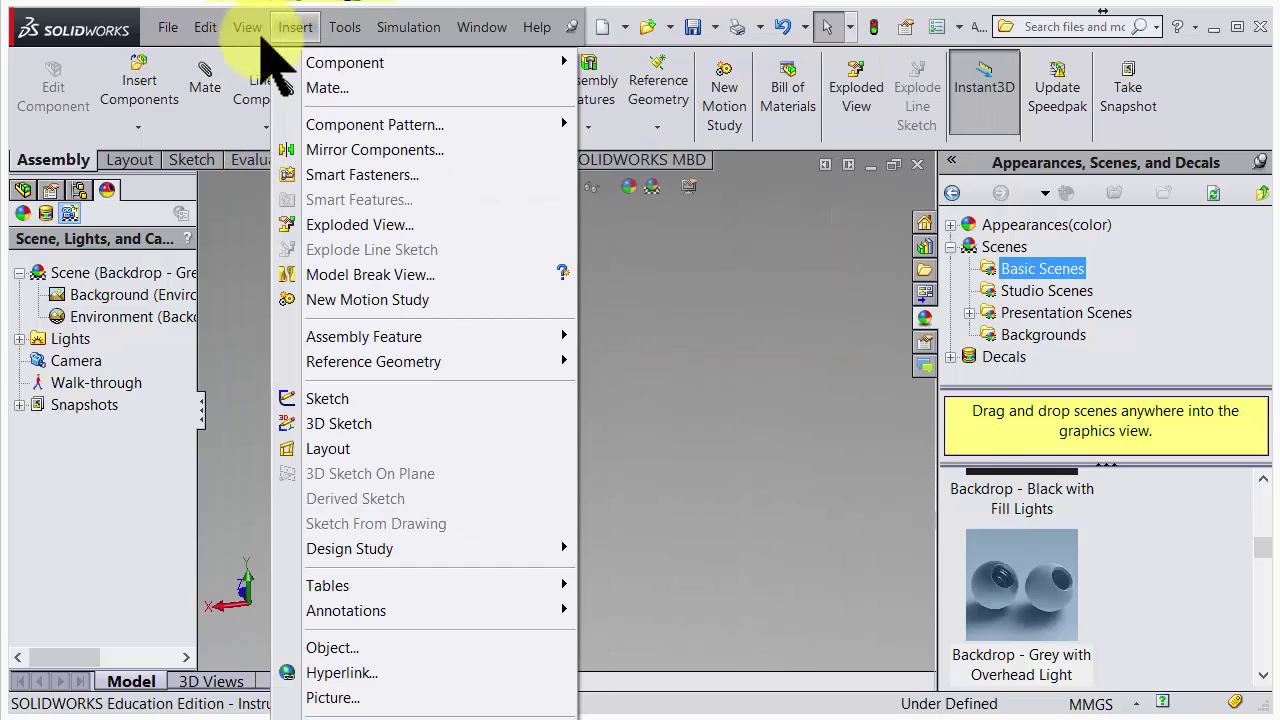
middle_drag(757, 470, 658, 518)
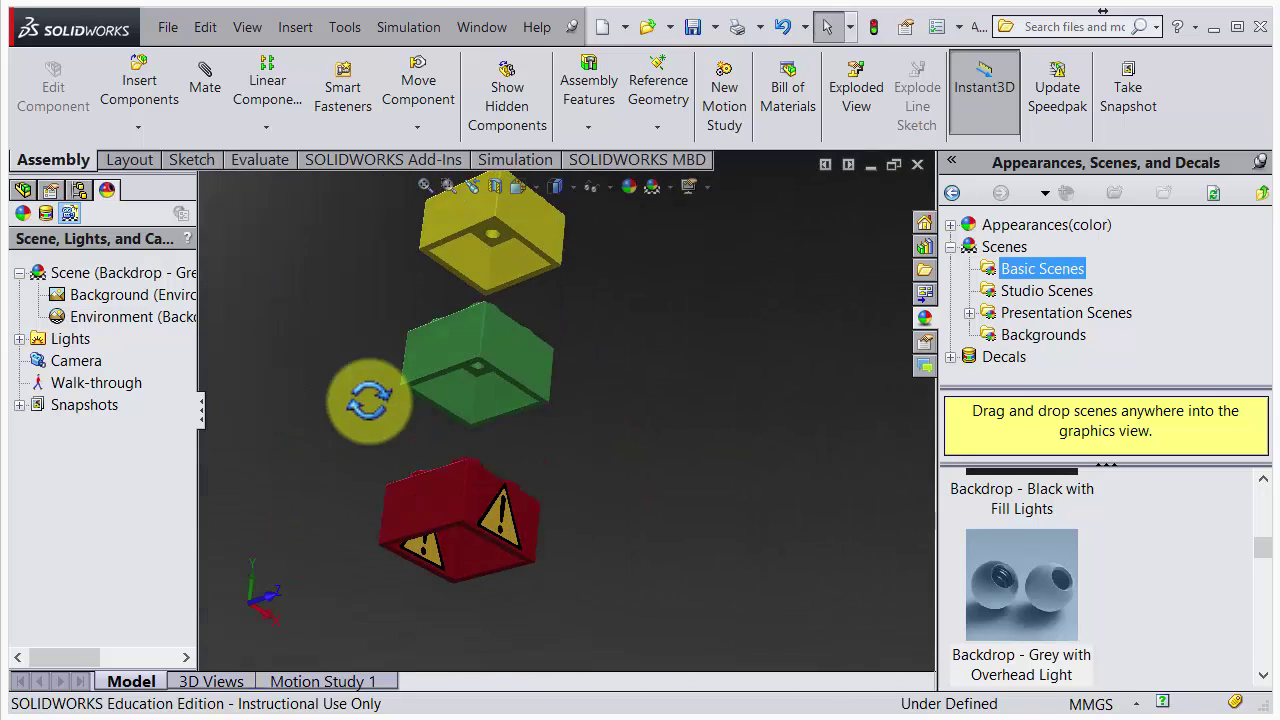
middle_drag(368, 400, 485, 476)
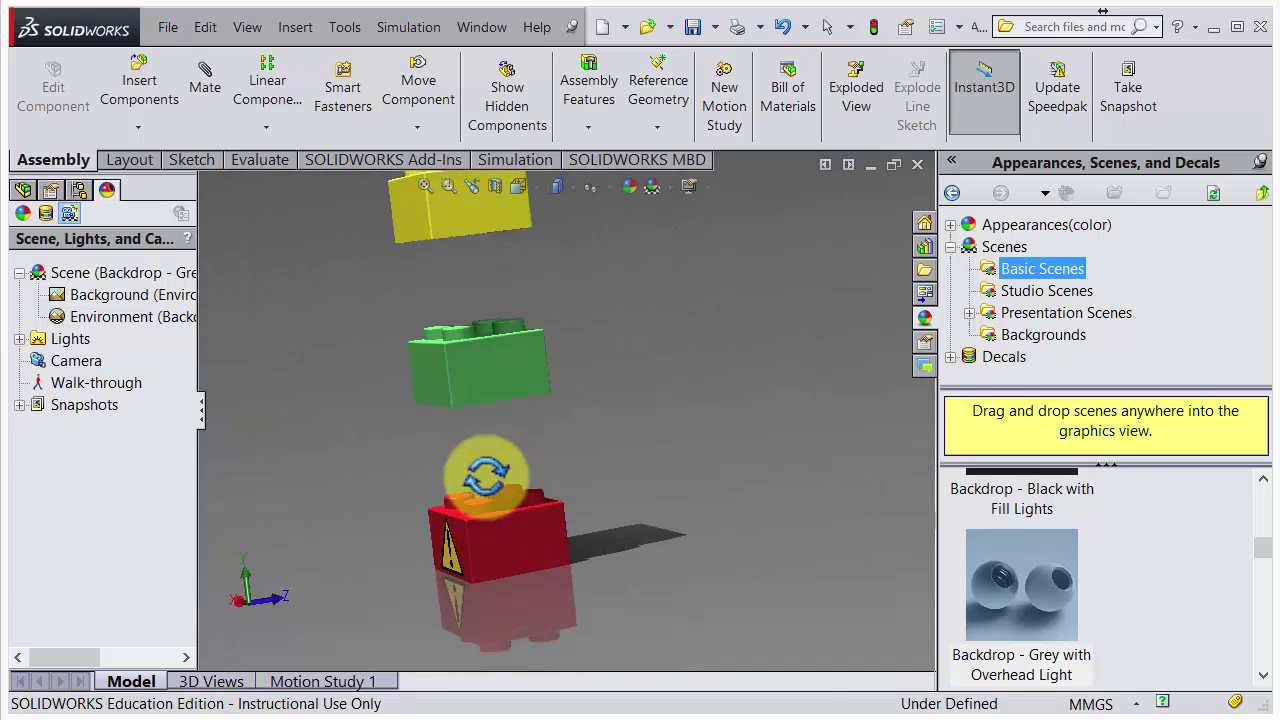
middle_drag(563, 494, 553, 510)
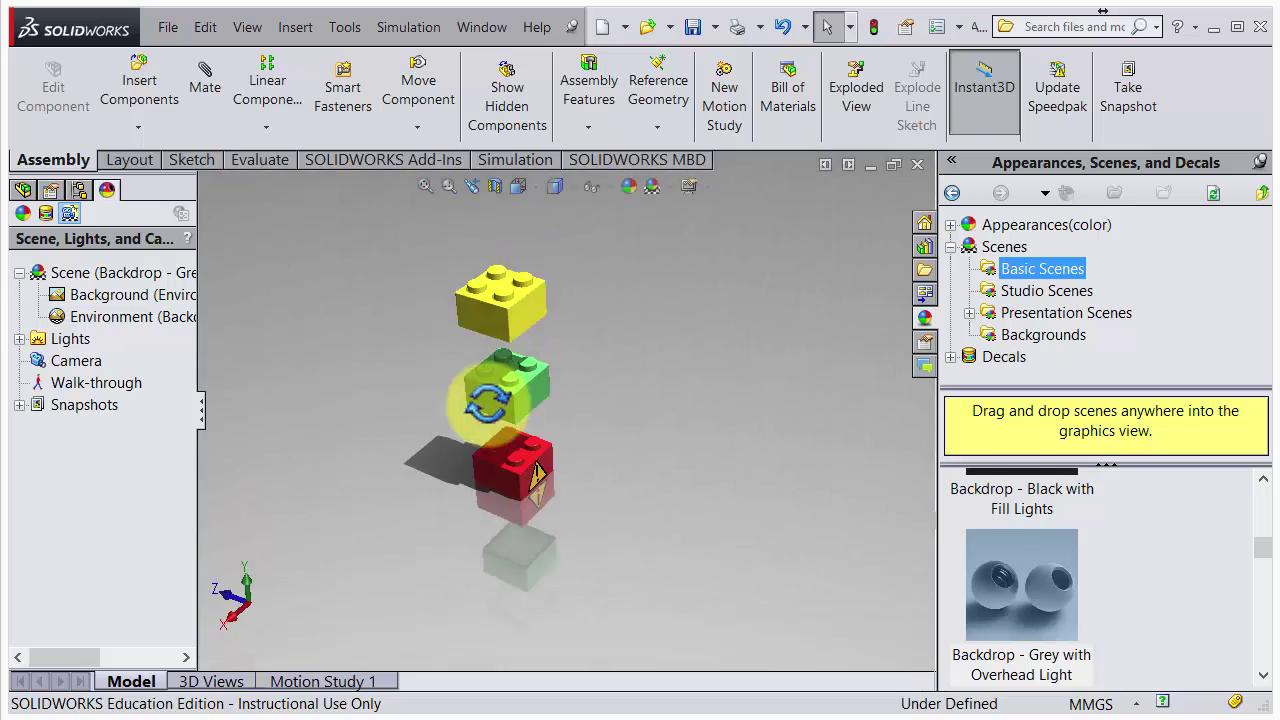
mouse_move(487, 403)
middle_down()
mouse_move(487, 372)
mouse_move(478, 405)
middle_up()
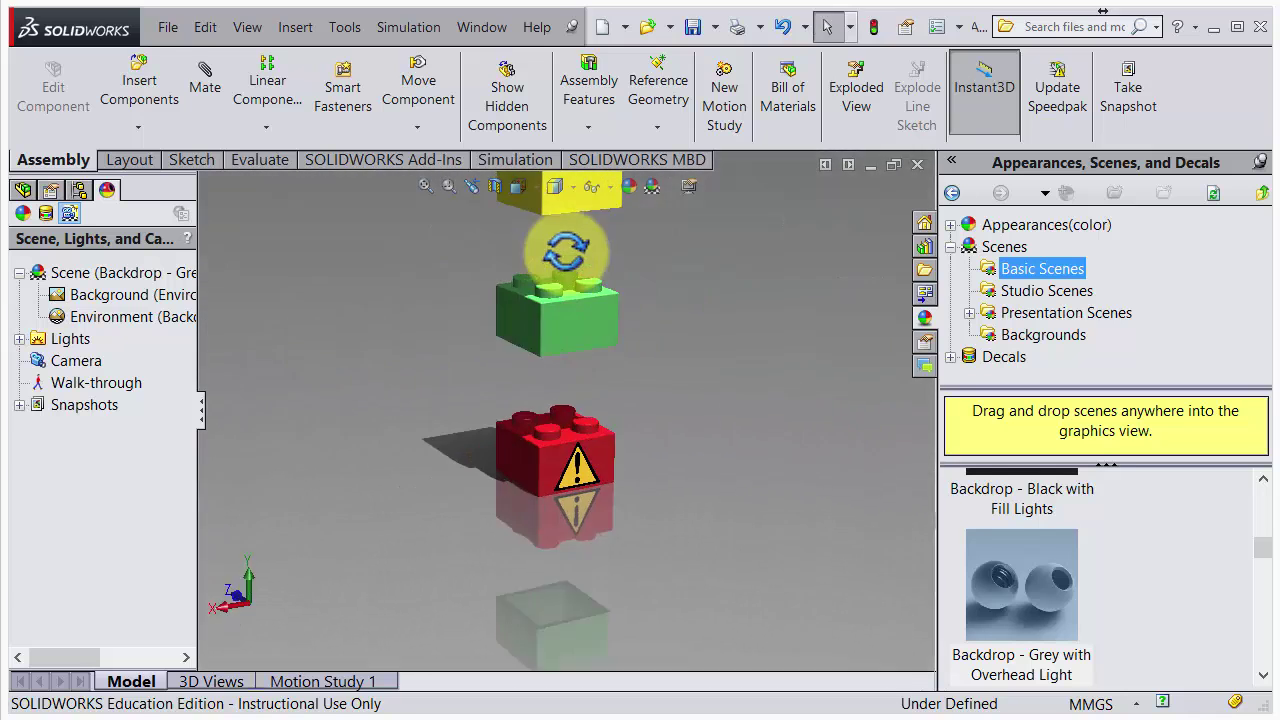
middle_drag(565, 252, 597, 250)
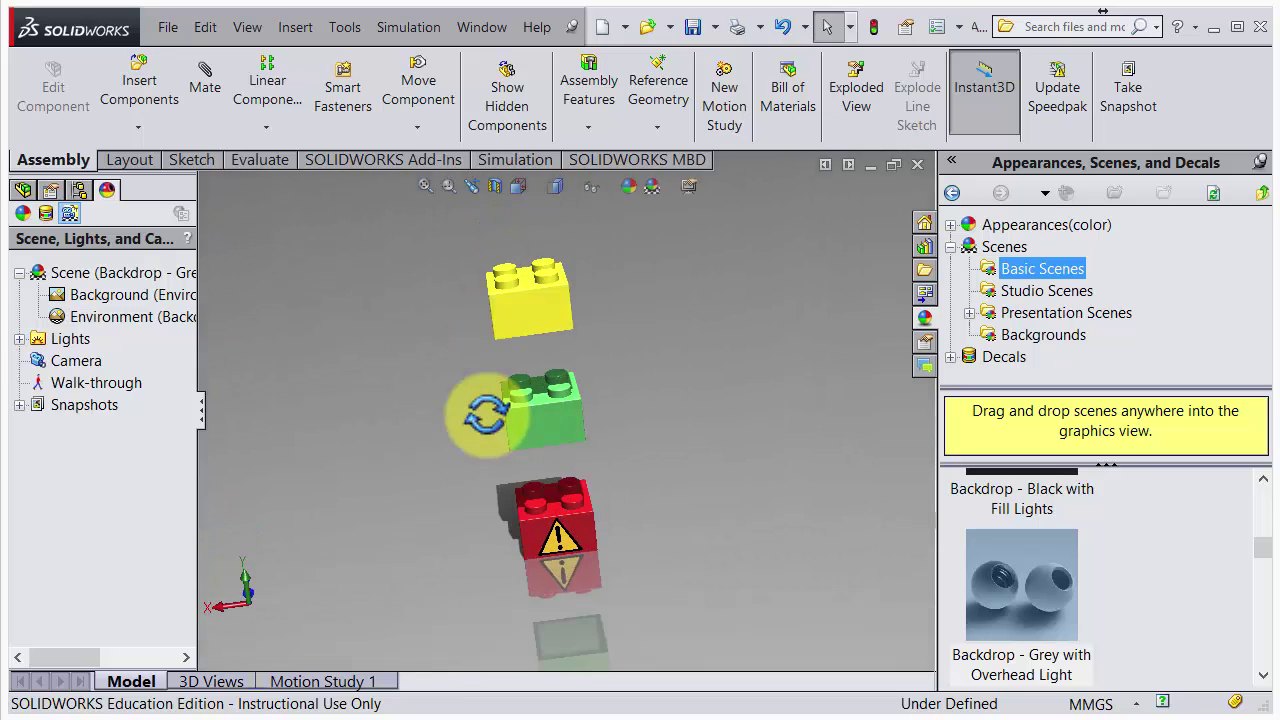
middle_drag(486, 414, 483, 440)
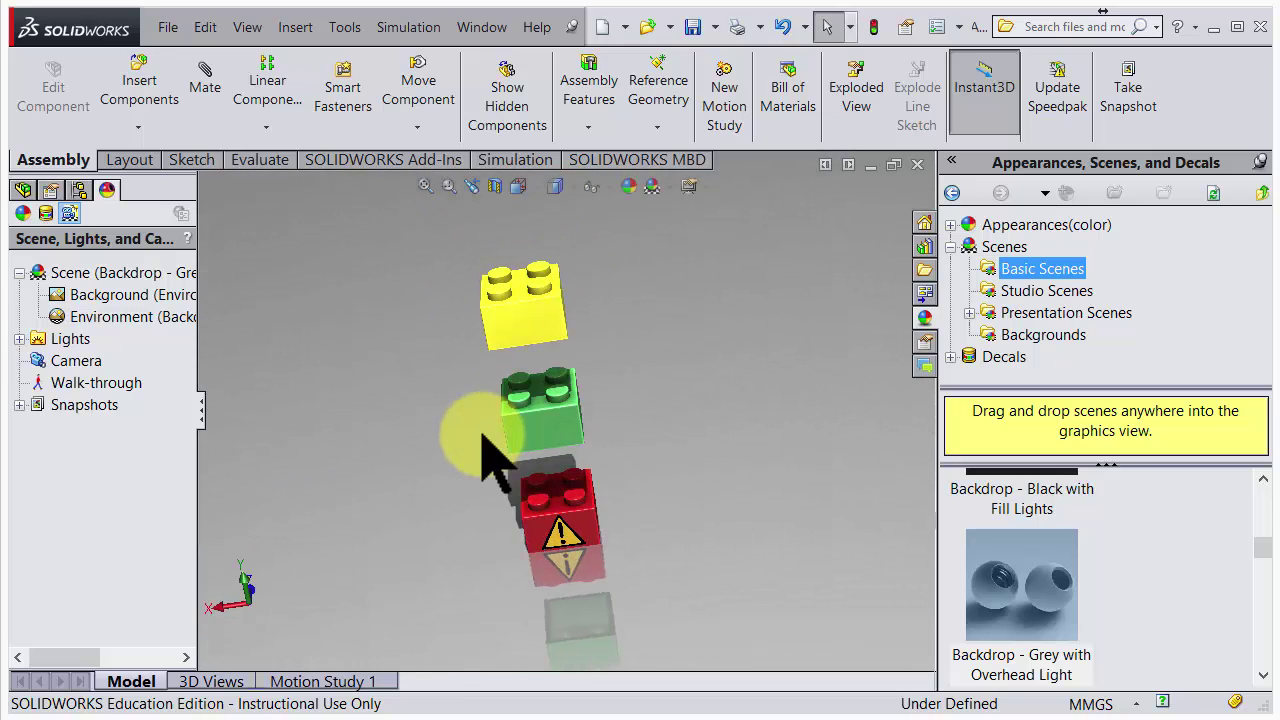